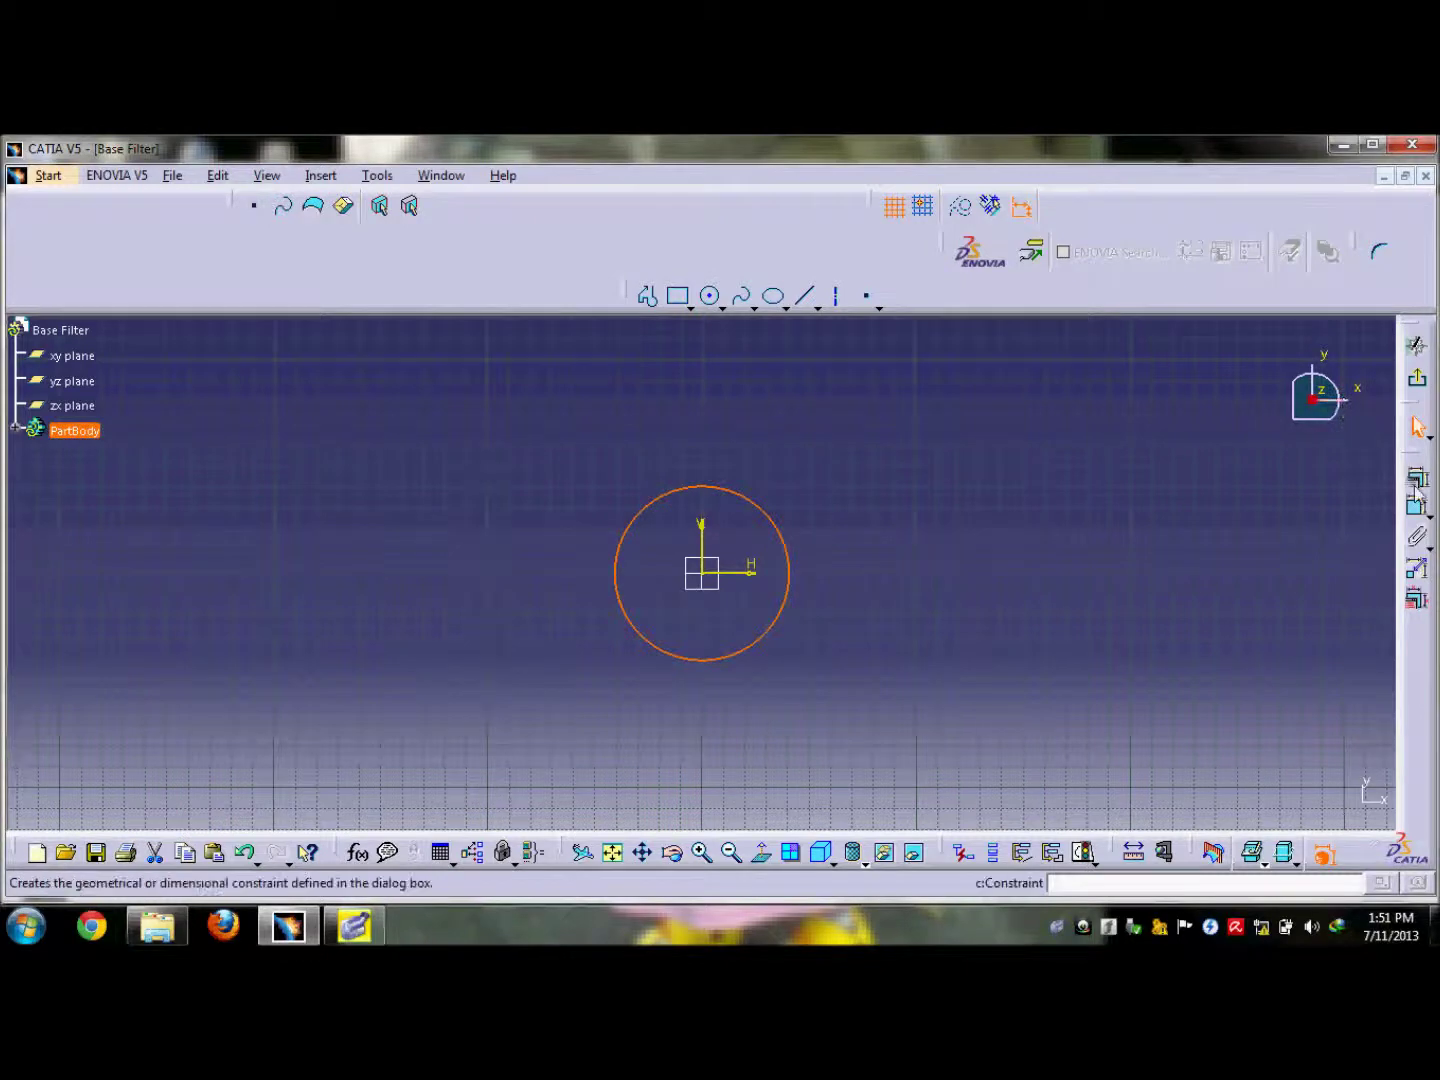
# Dimension the sketched circle around the origin and set its diameter to 120 mm.
pyautogui.click(1416, 506)
pyautogui.click(858, 506)
pyautogui.doubleClick(856, 503)
pyautogui.write('120')
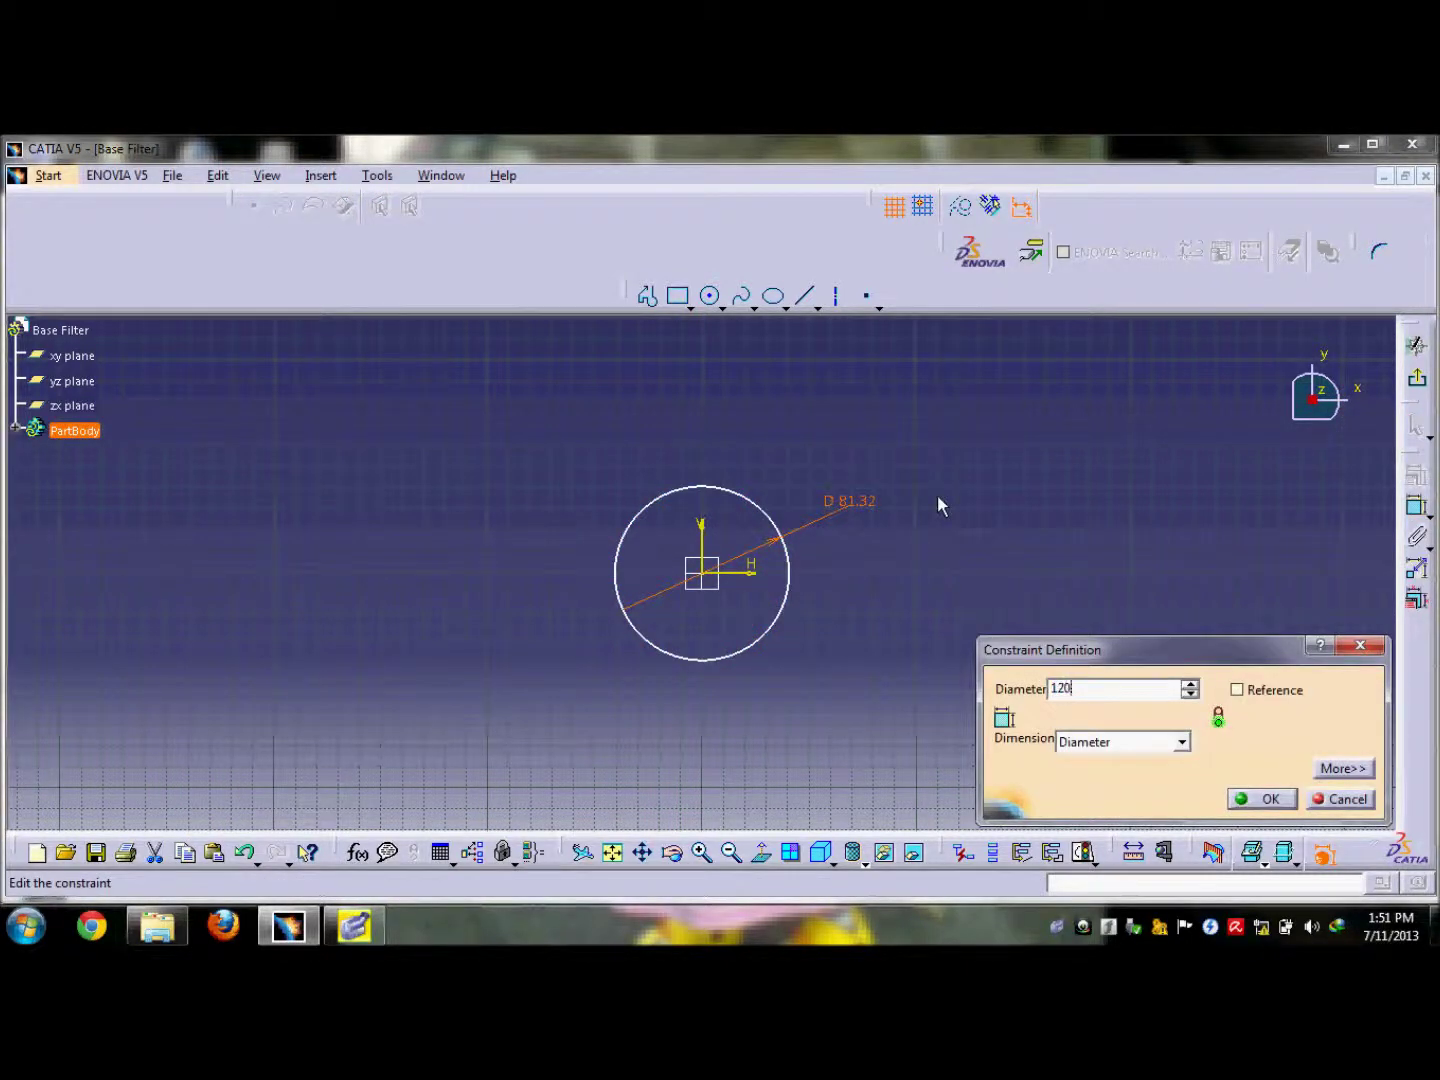
pyautogui.press('Return')
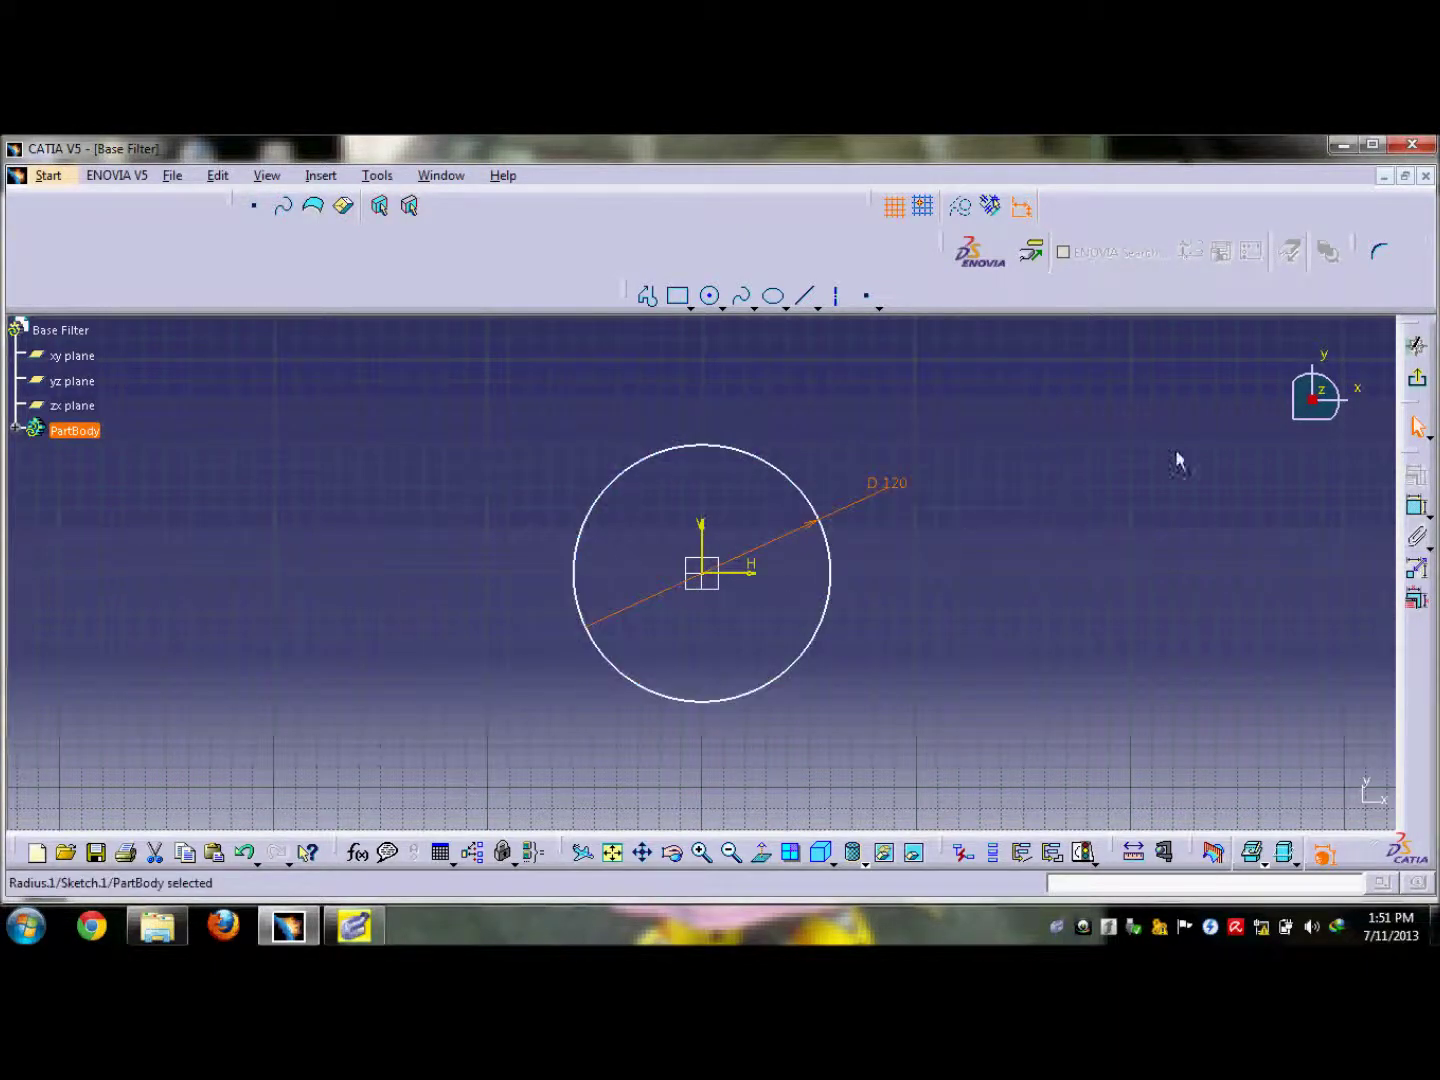
pyautogui.doubleClick(895, 479)
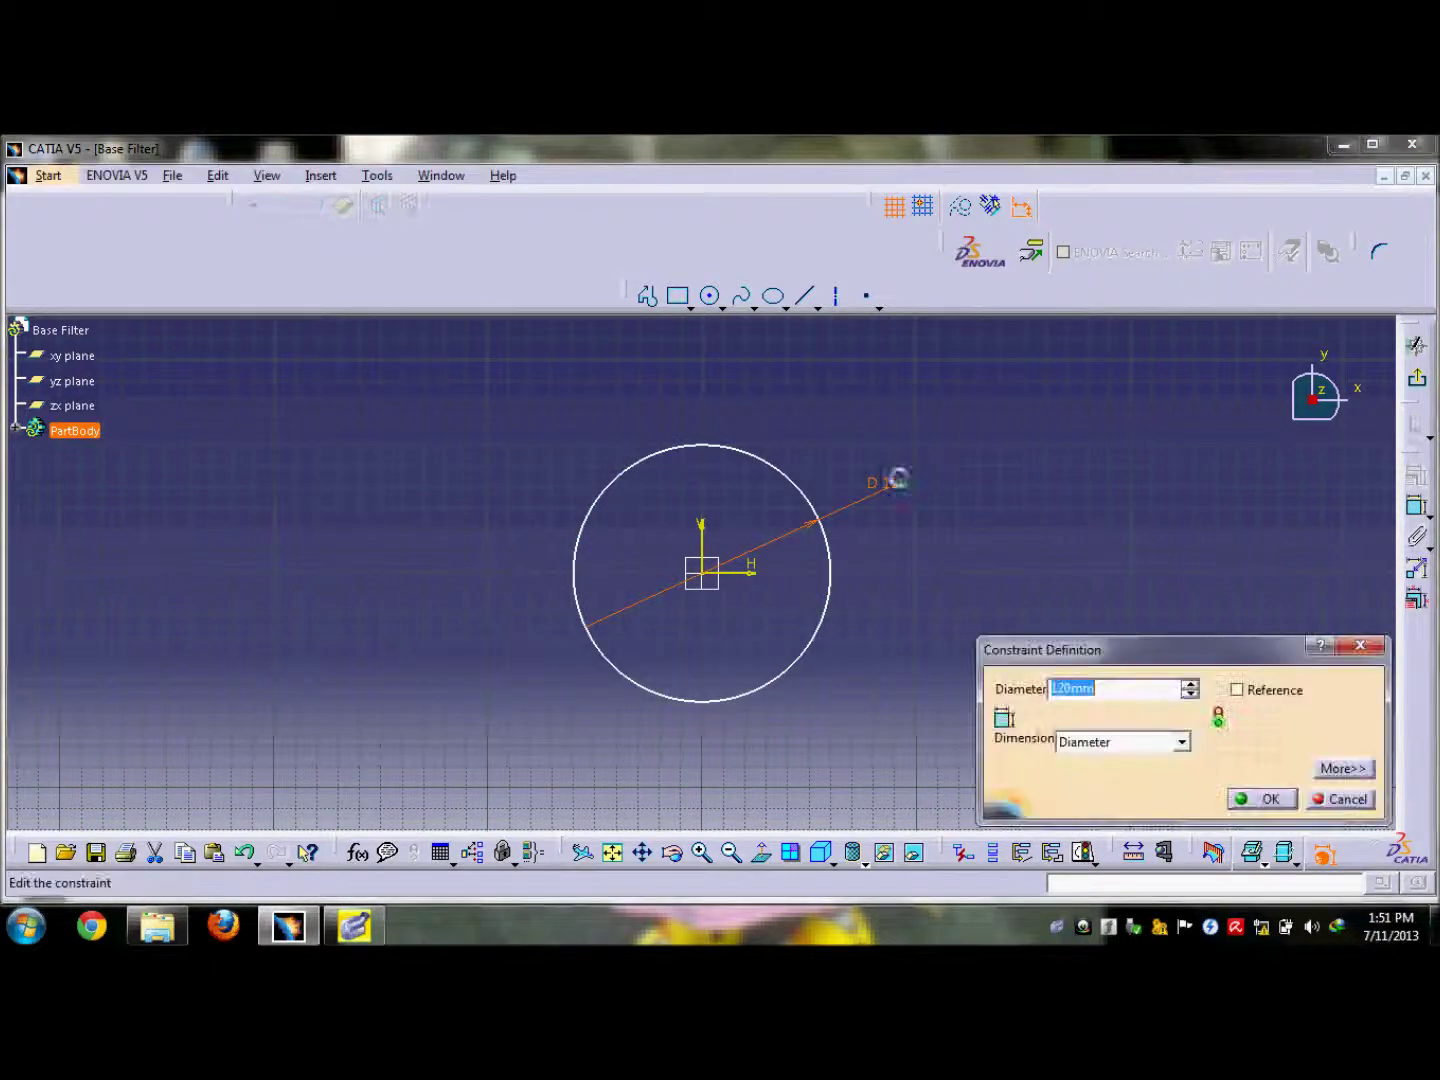
pyautogui.click(1340, 800)
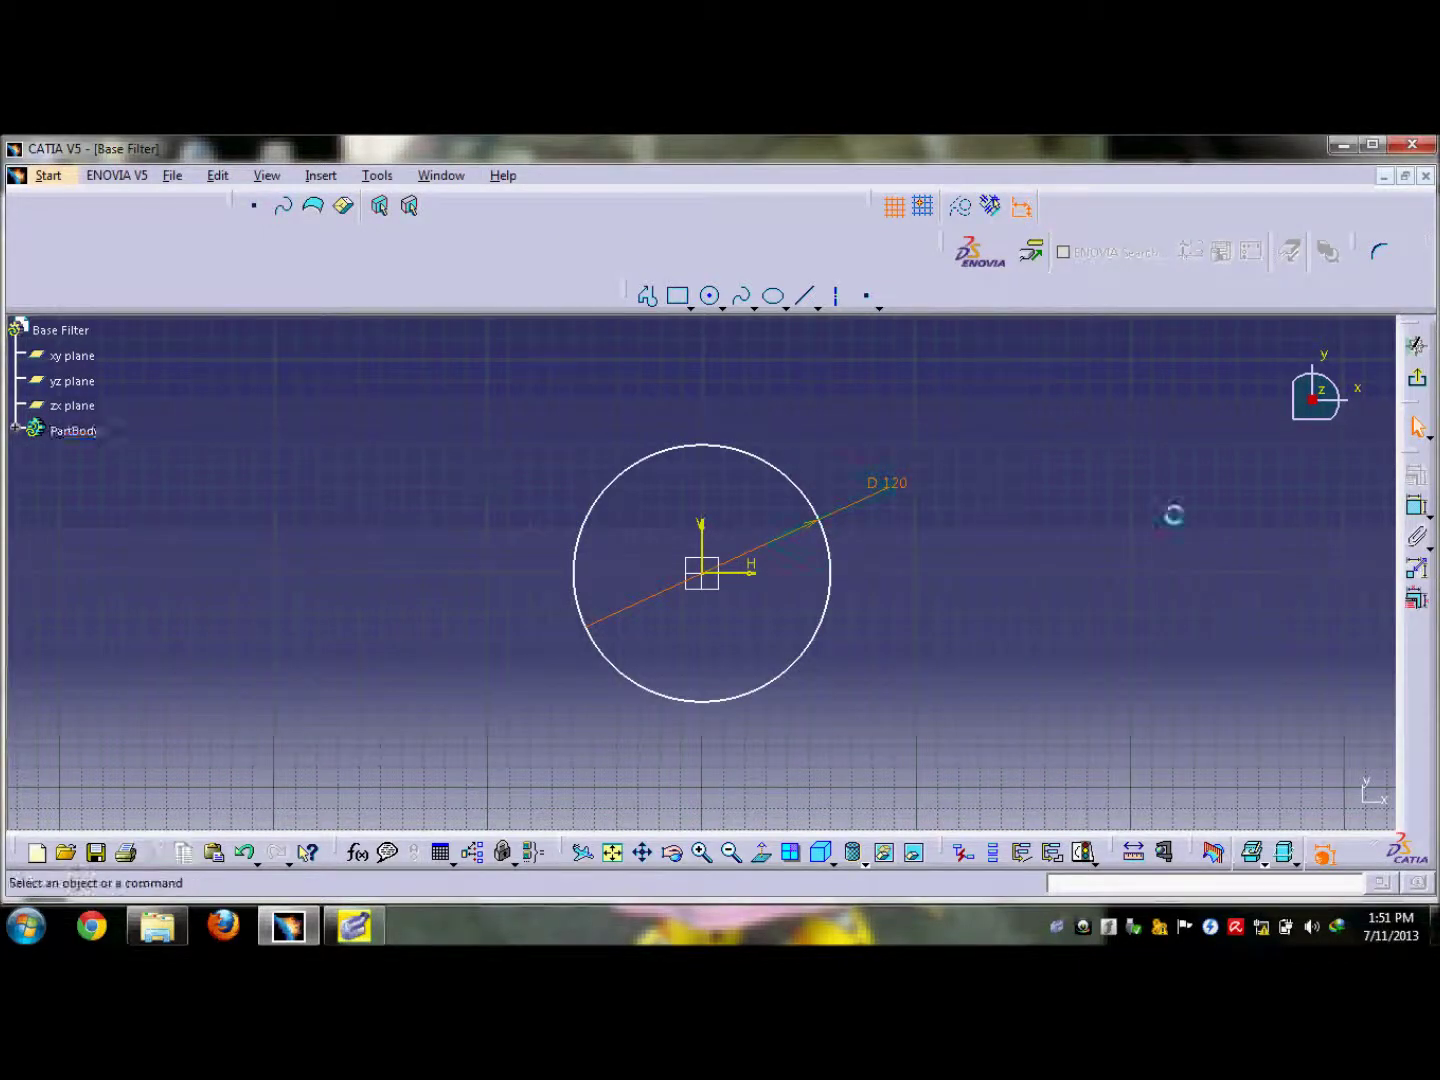
# Finish the circle sketch and pad it with a length of 30 mm and mirrored extent.
pyautogui.click(1417, 377)
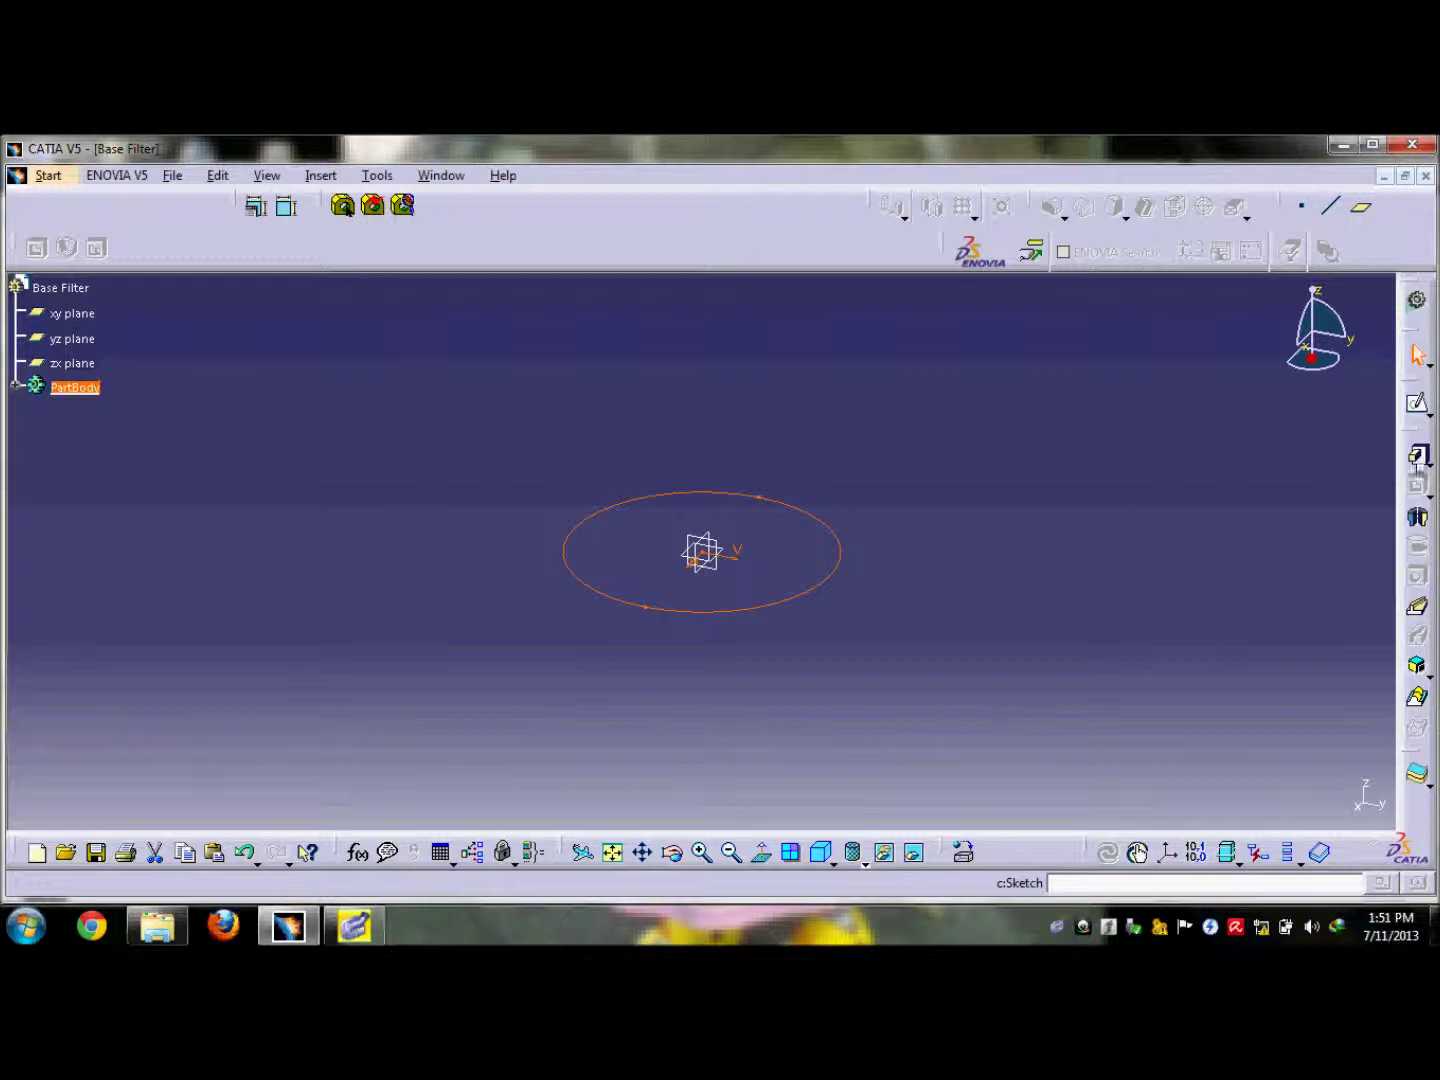
pyautogui.click(1417, 456)
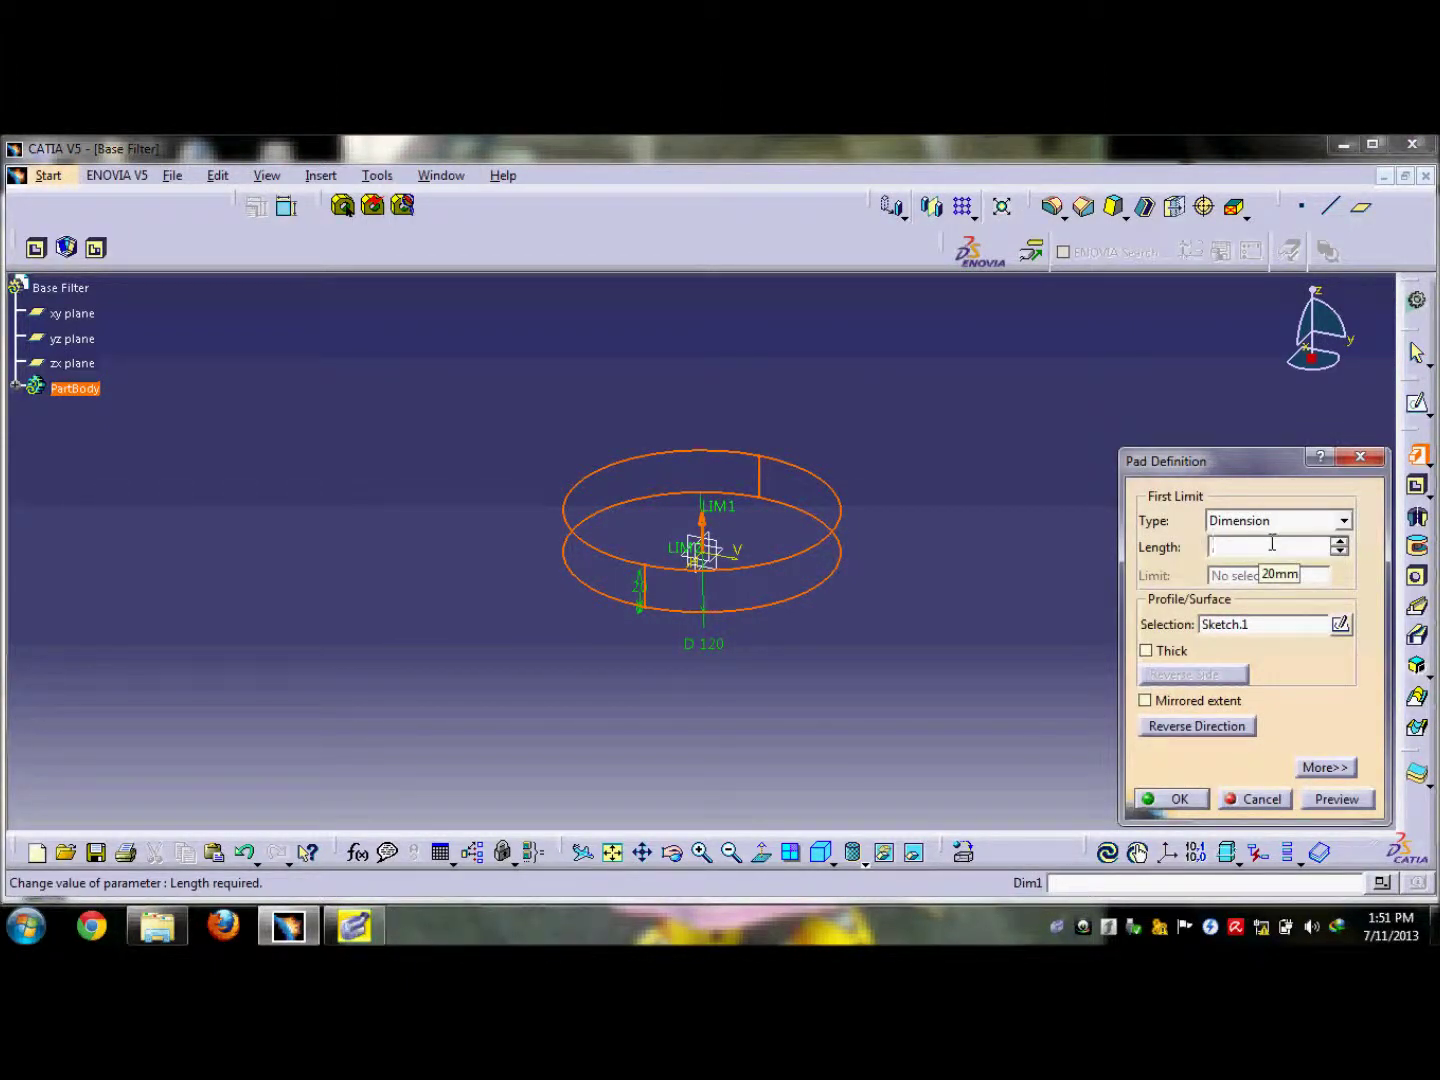
pyautogui.press('Return')
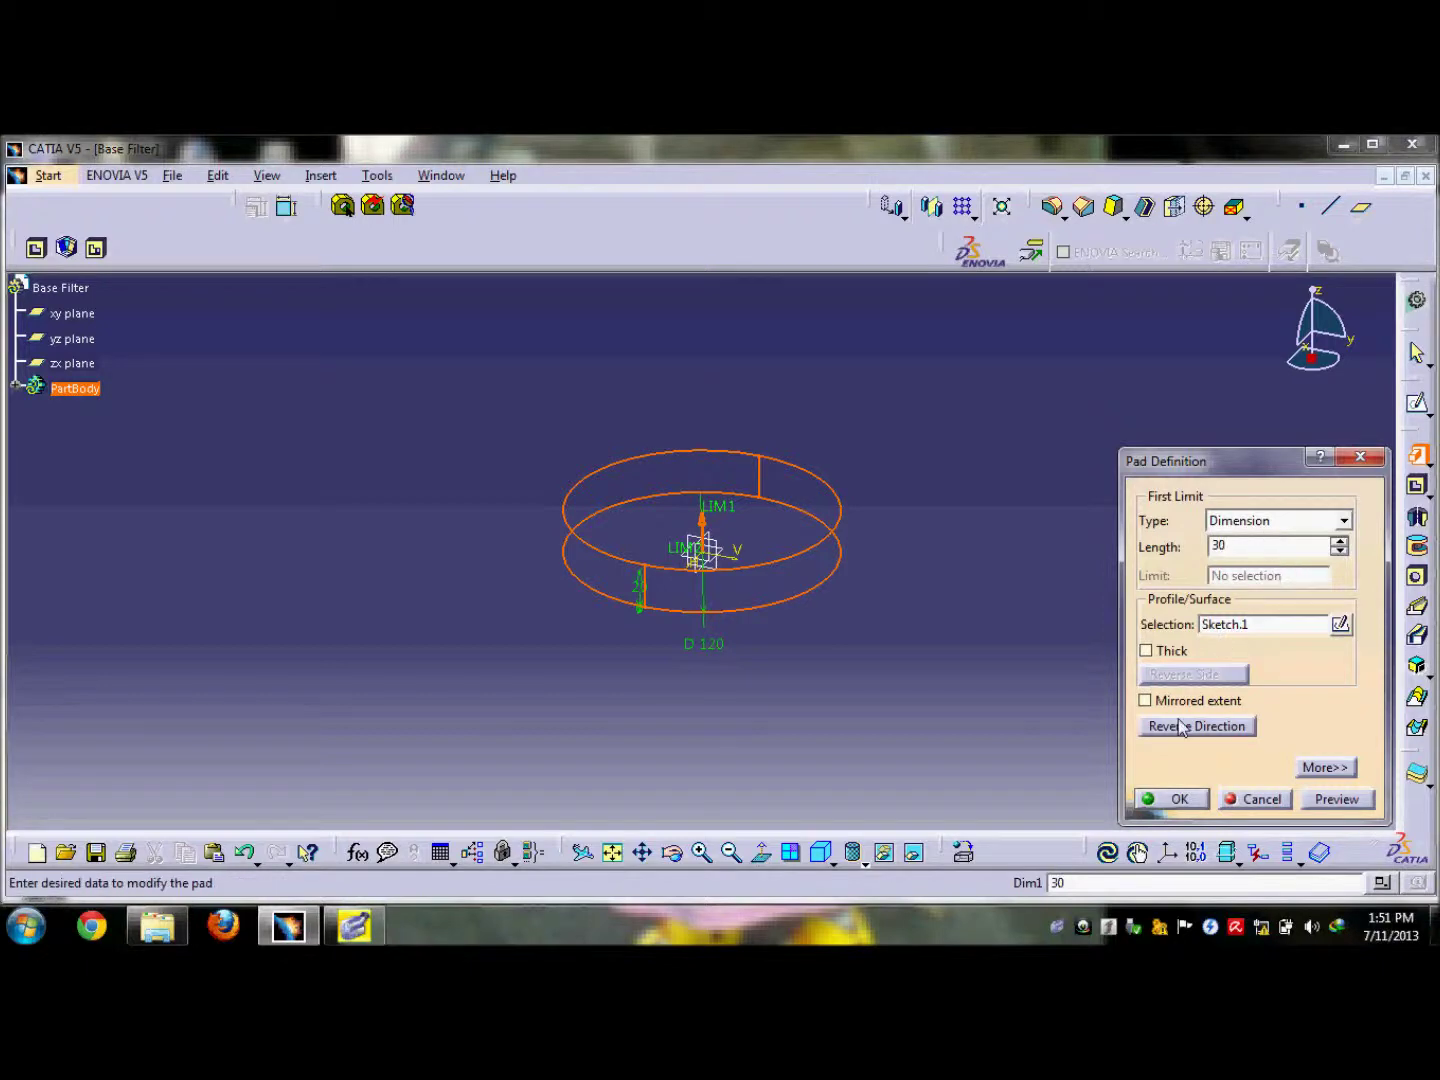
pyautogui.click(1145, 701)
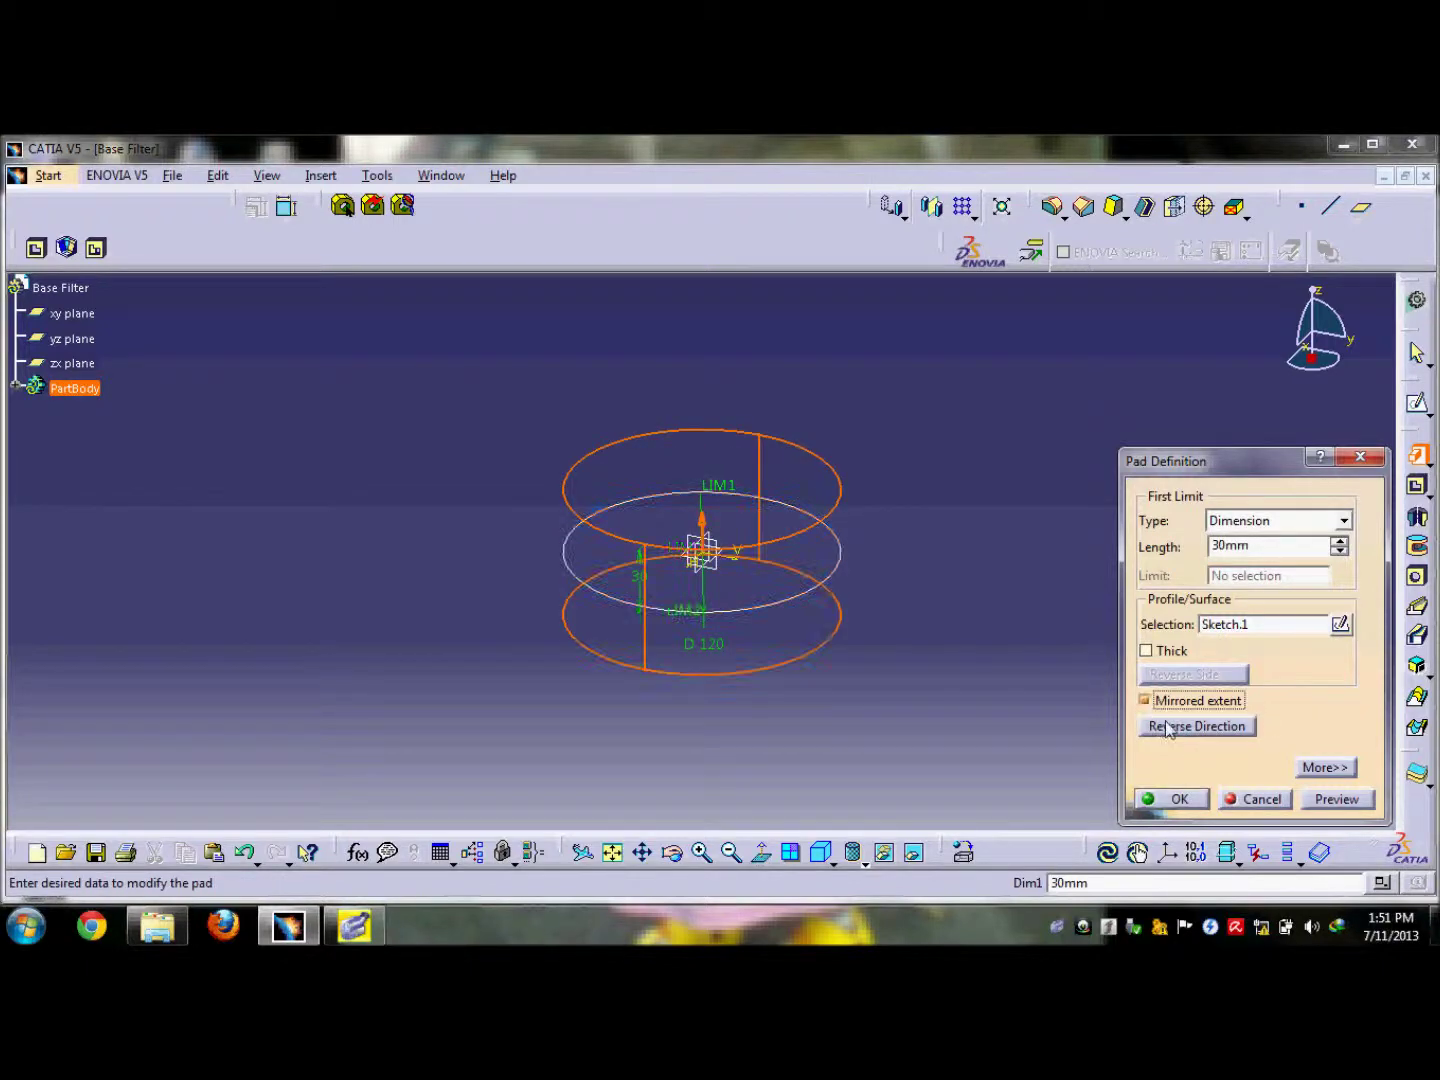
pyautogui.click(1337, 799)
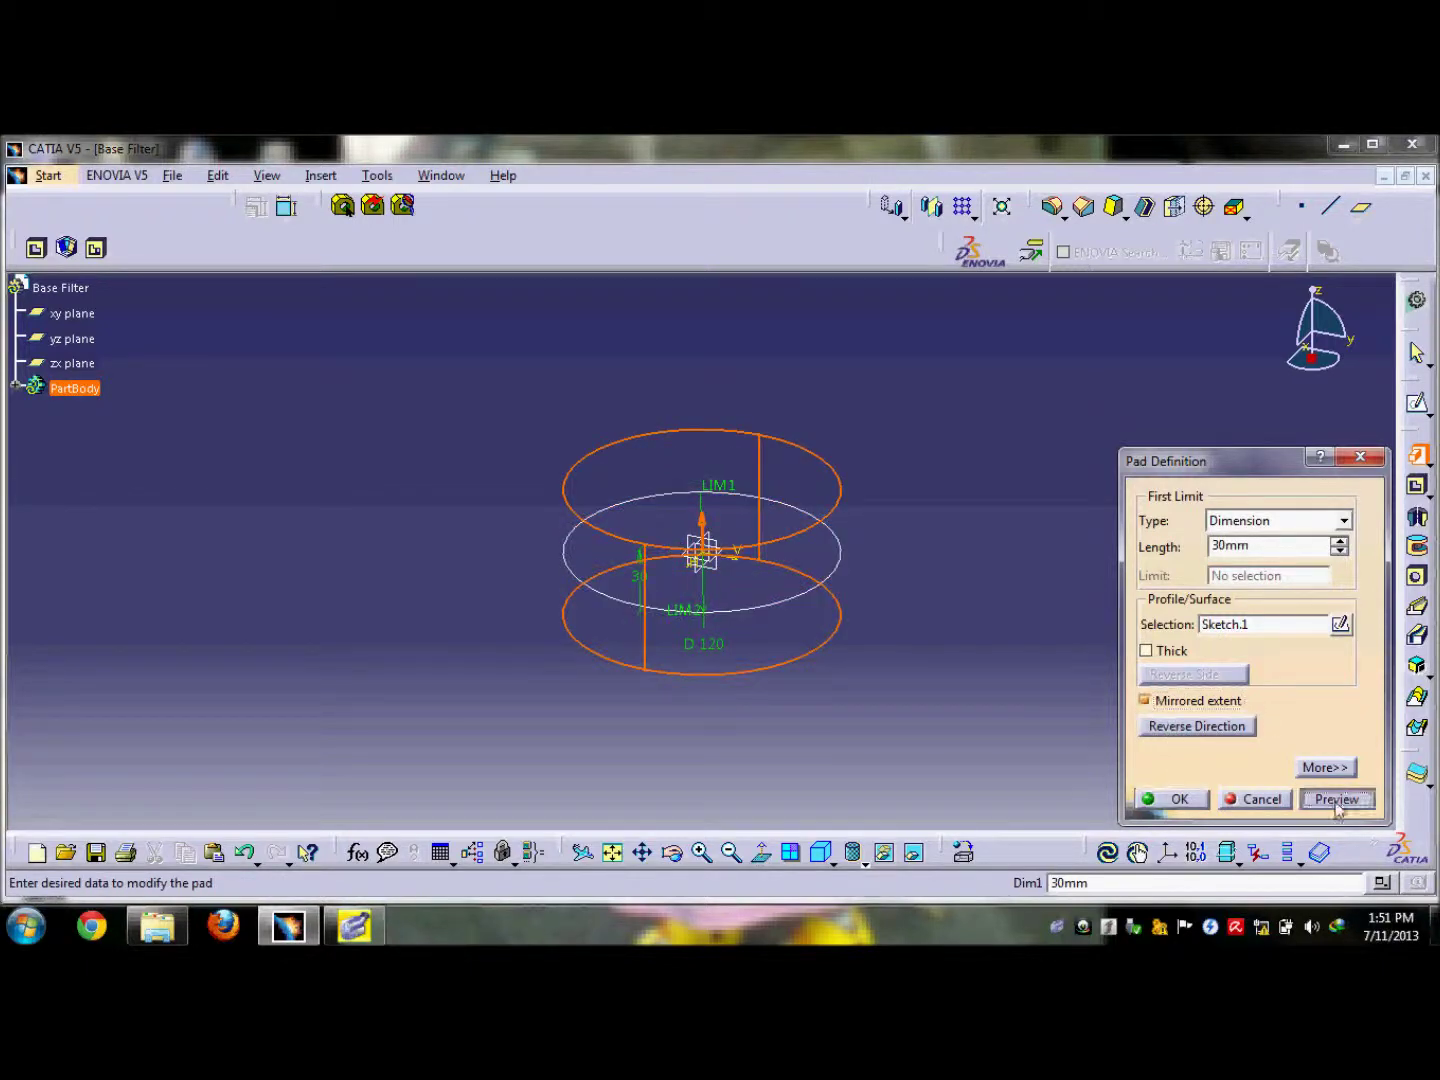
pyautogui.click(1176, 800)
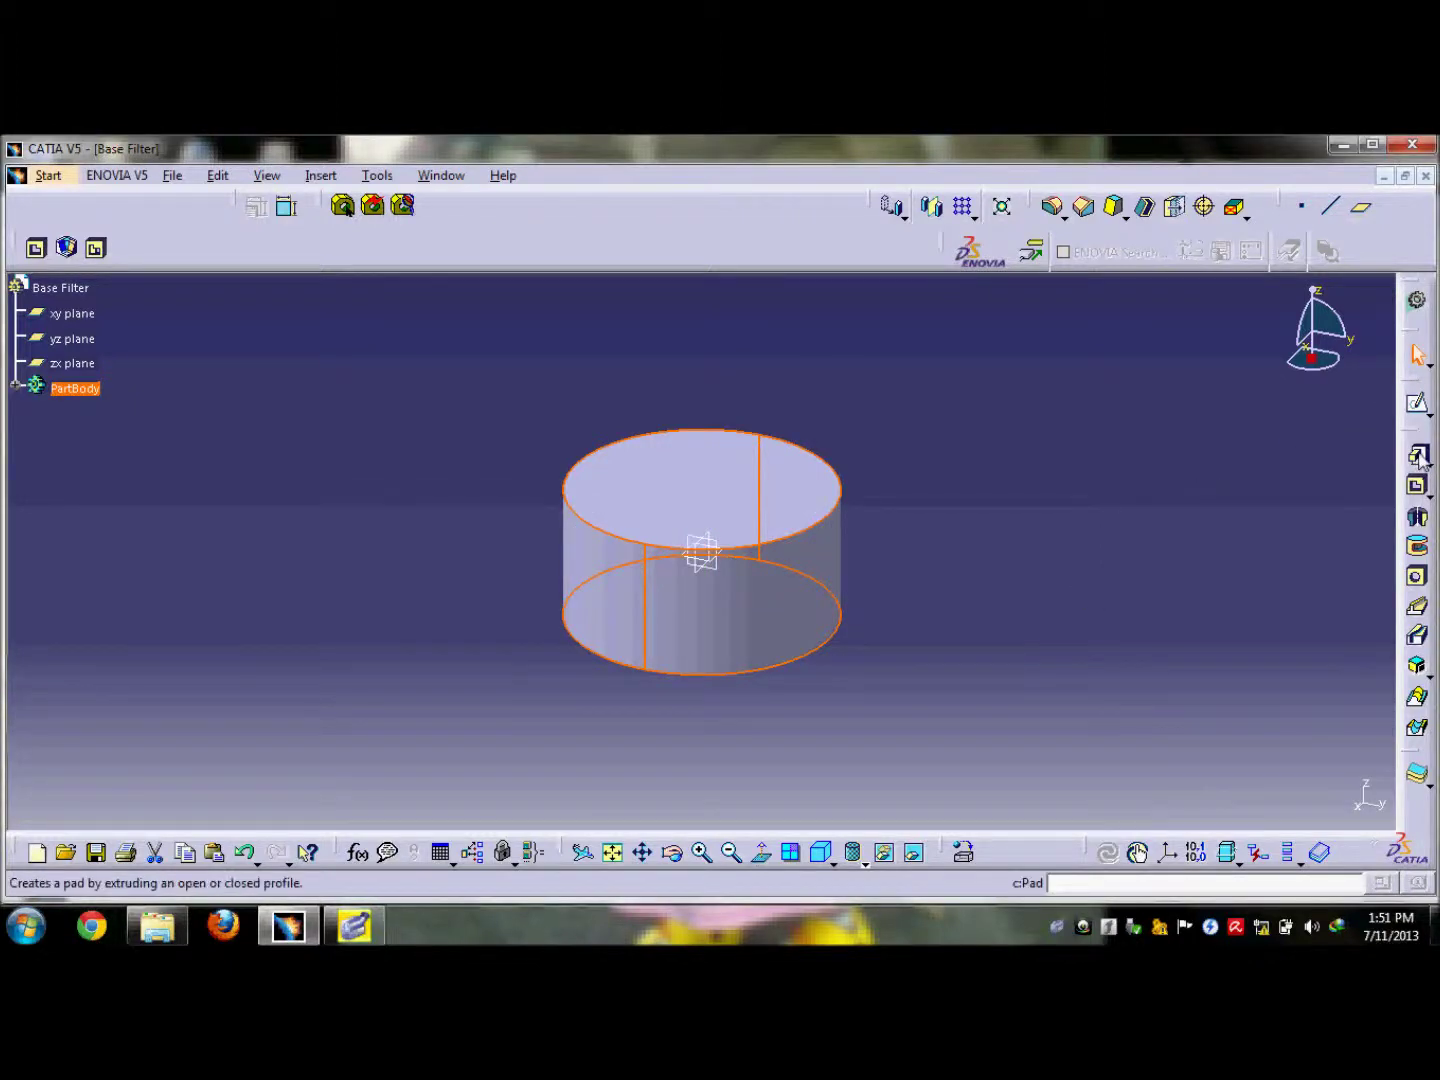
# Open a sketch on the cylinder's top face and draw an origin-centred circle about 136 mm in diameter.
pyautogui.click(1417, 403)
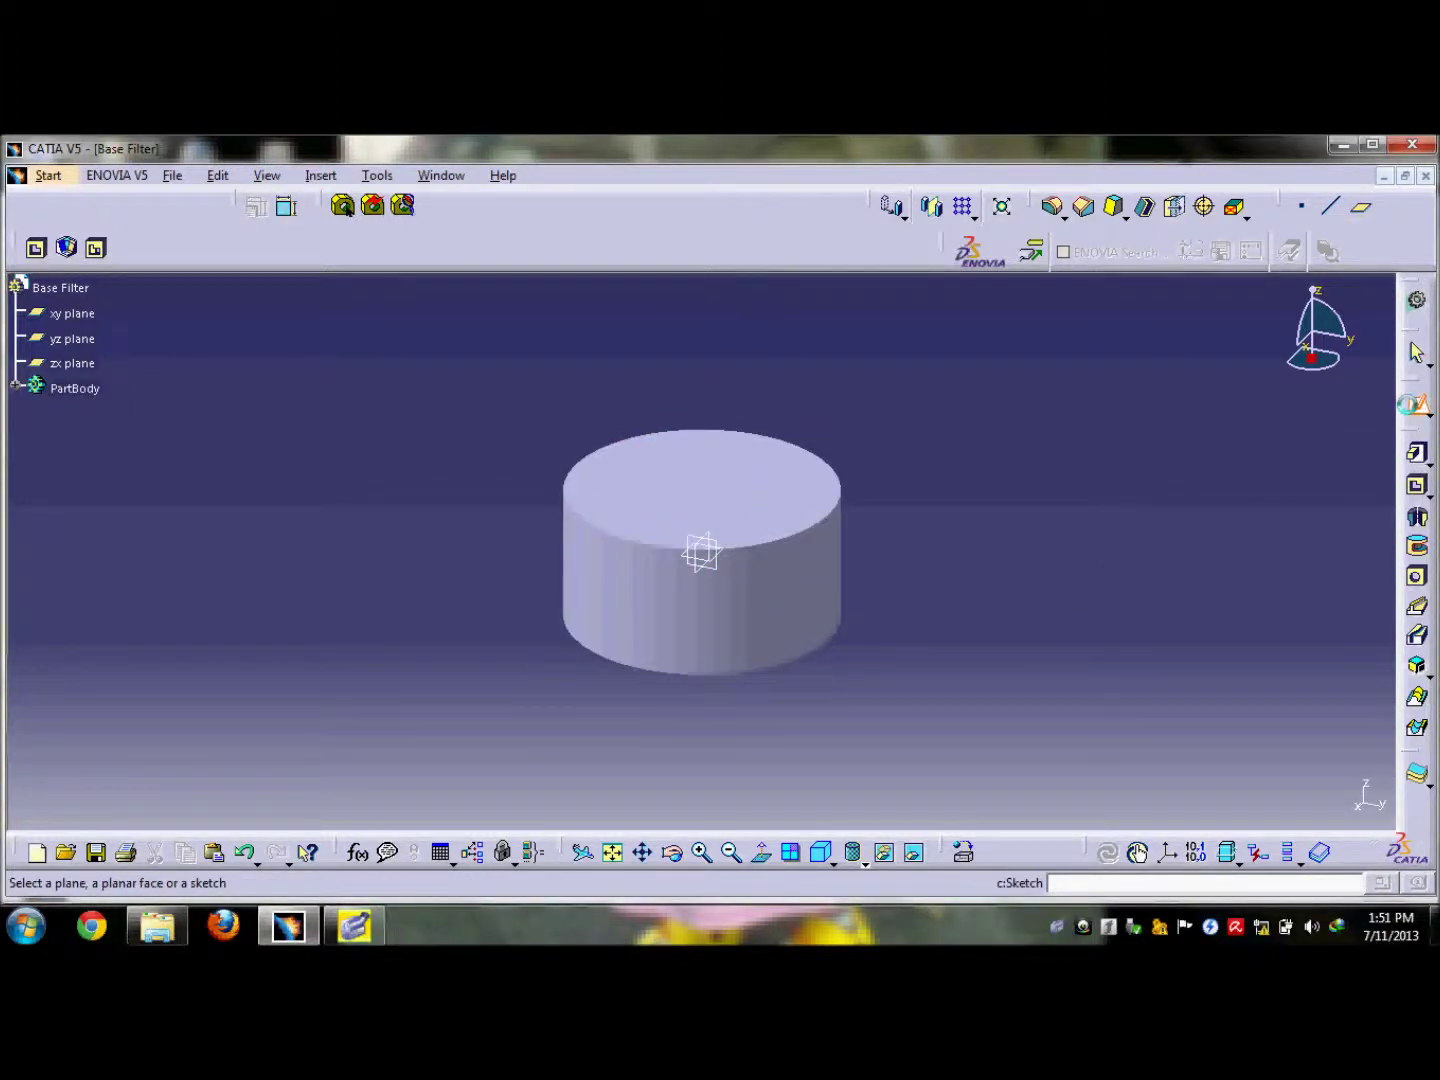
pyautogui.click(755, 495)
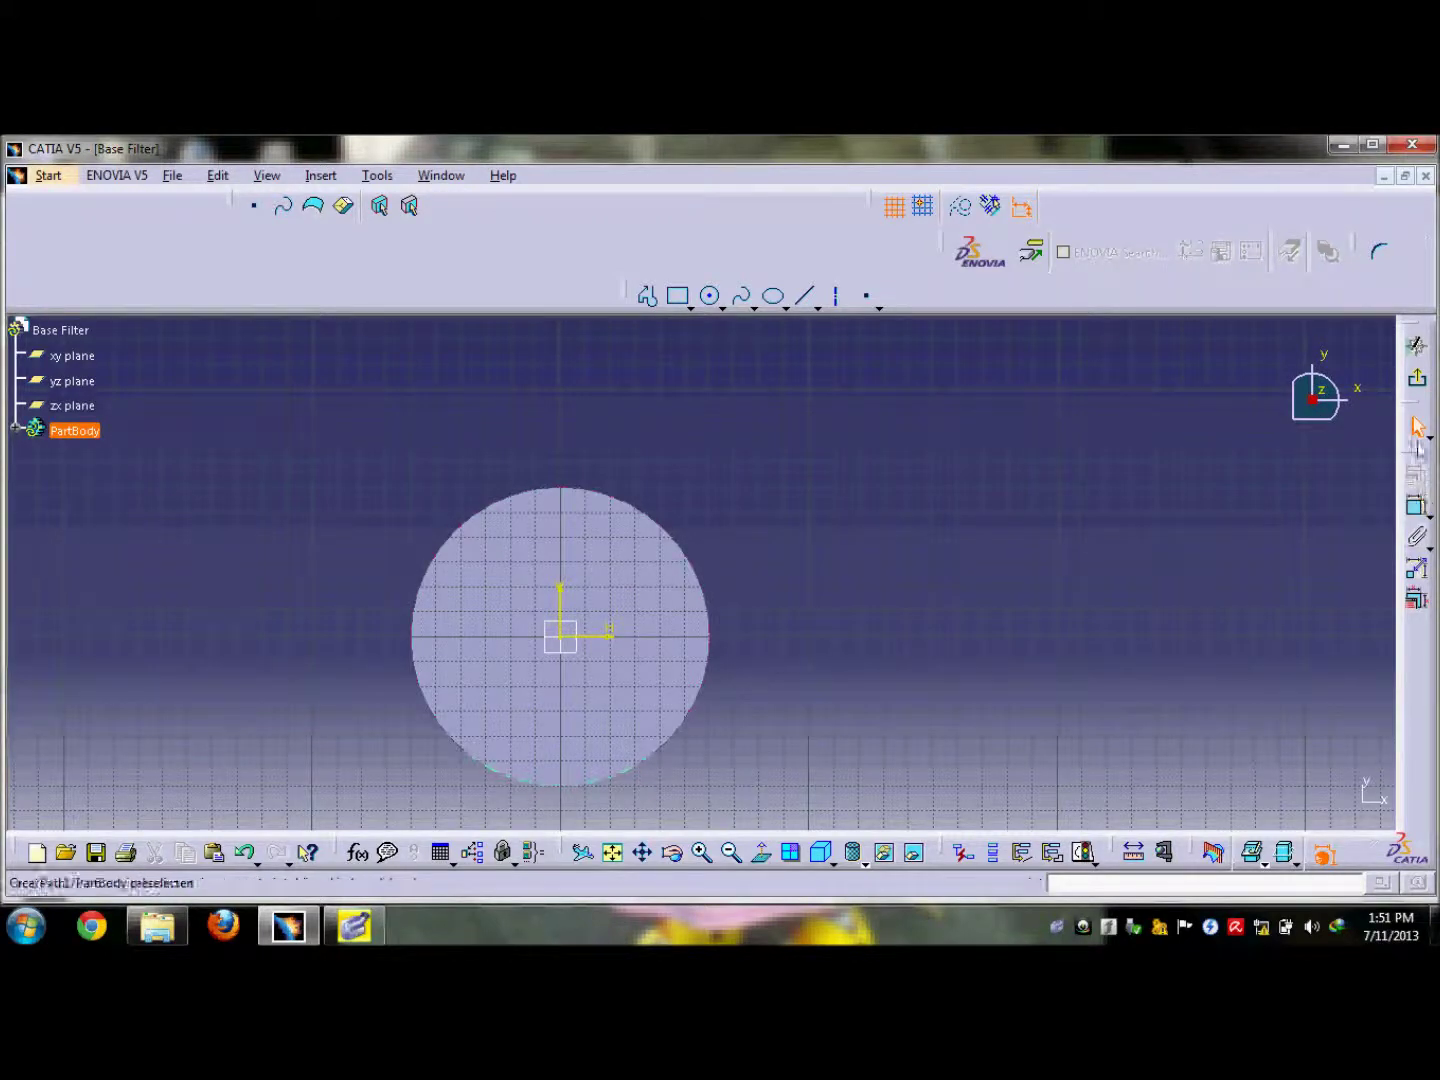
pyautogui.click(711, 297)
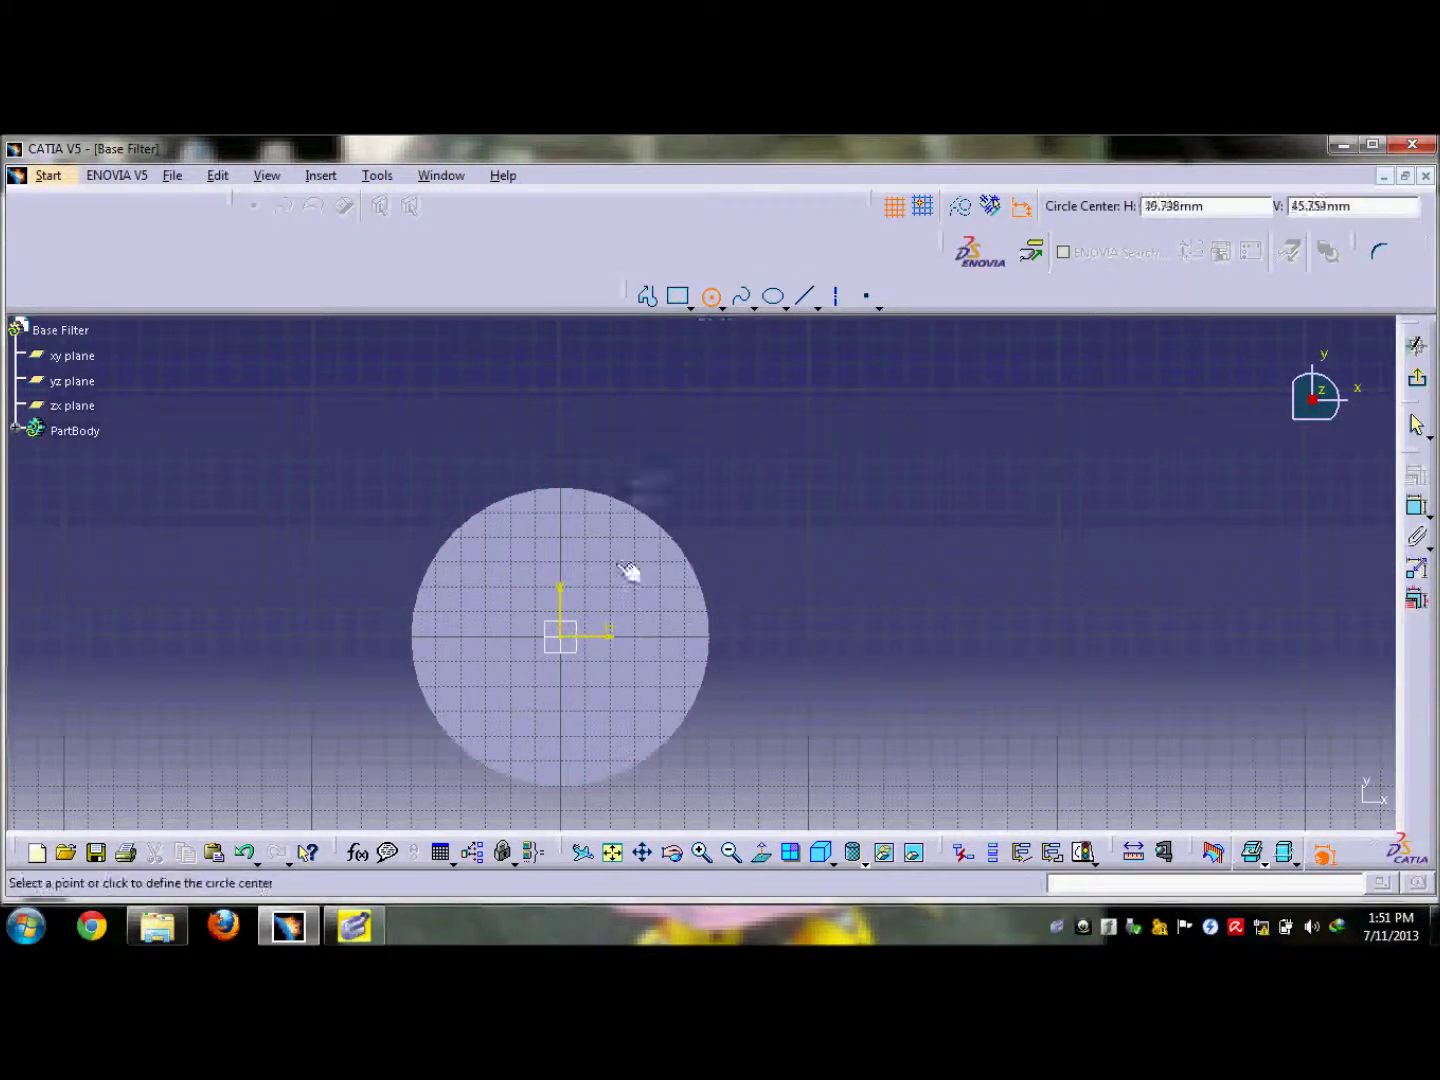
pyautogui.click(561, 637)
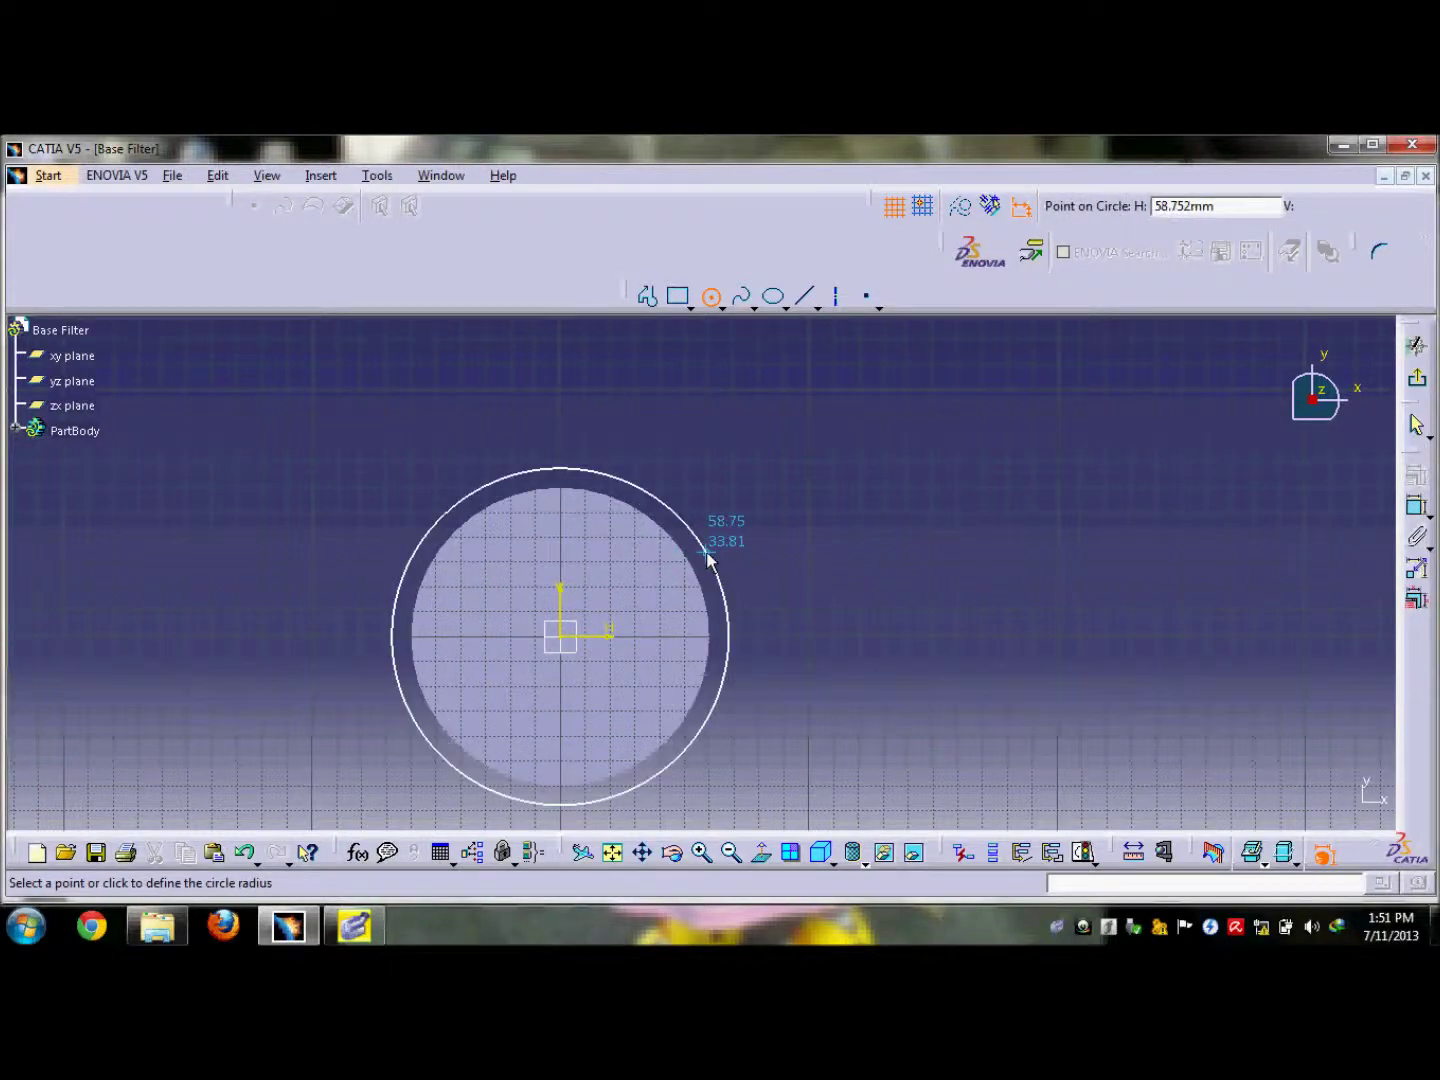
pyautogui.click(708, 555)
# Dimension the new circle on the top face and set its diameter to 130 mm.
pyautogui.click(1416, 508)
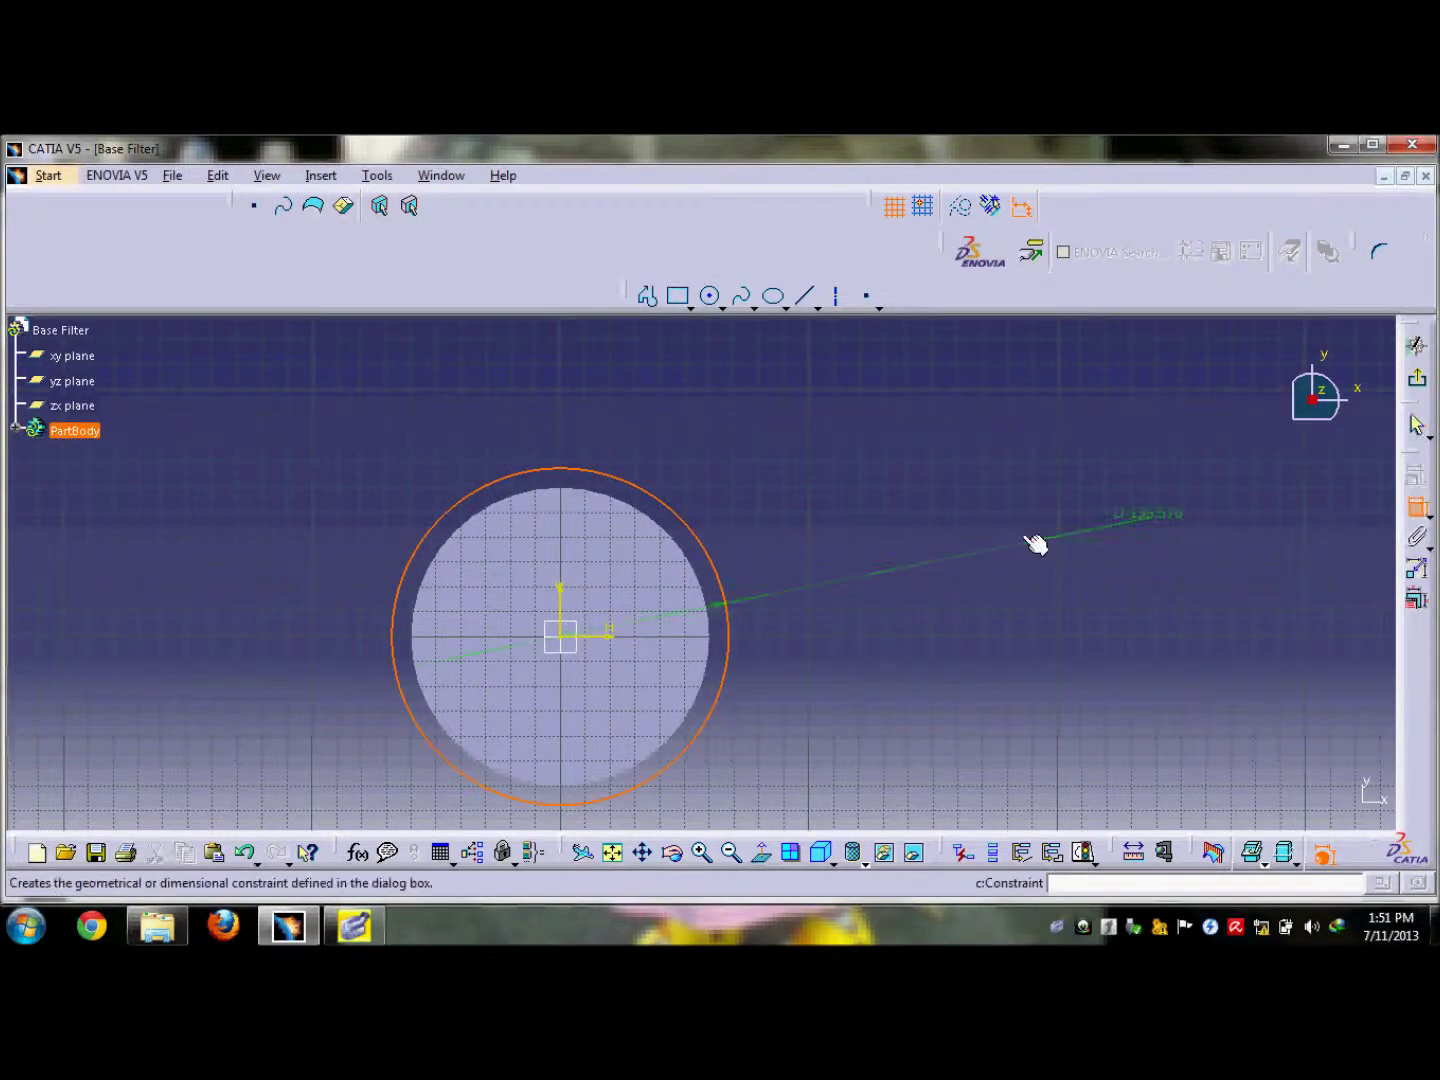
pyautogui.click(797, 530)
pyautogui.doubleClick(830, 515)
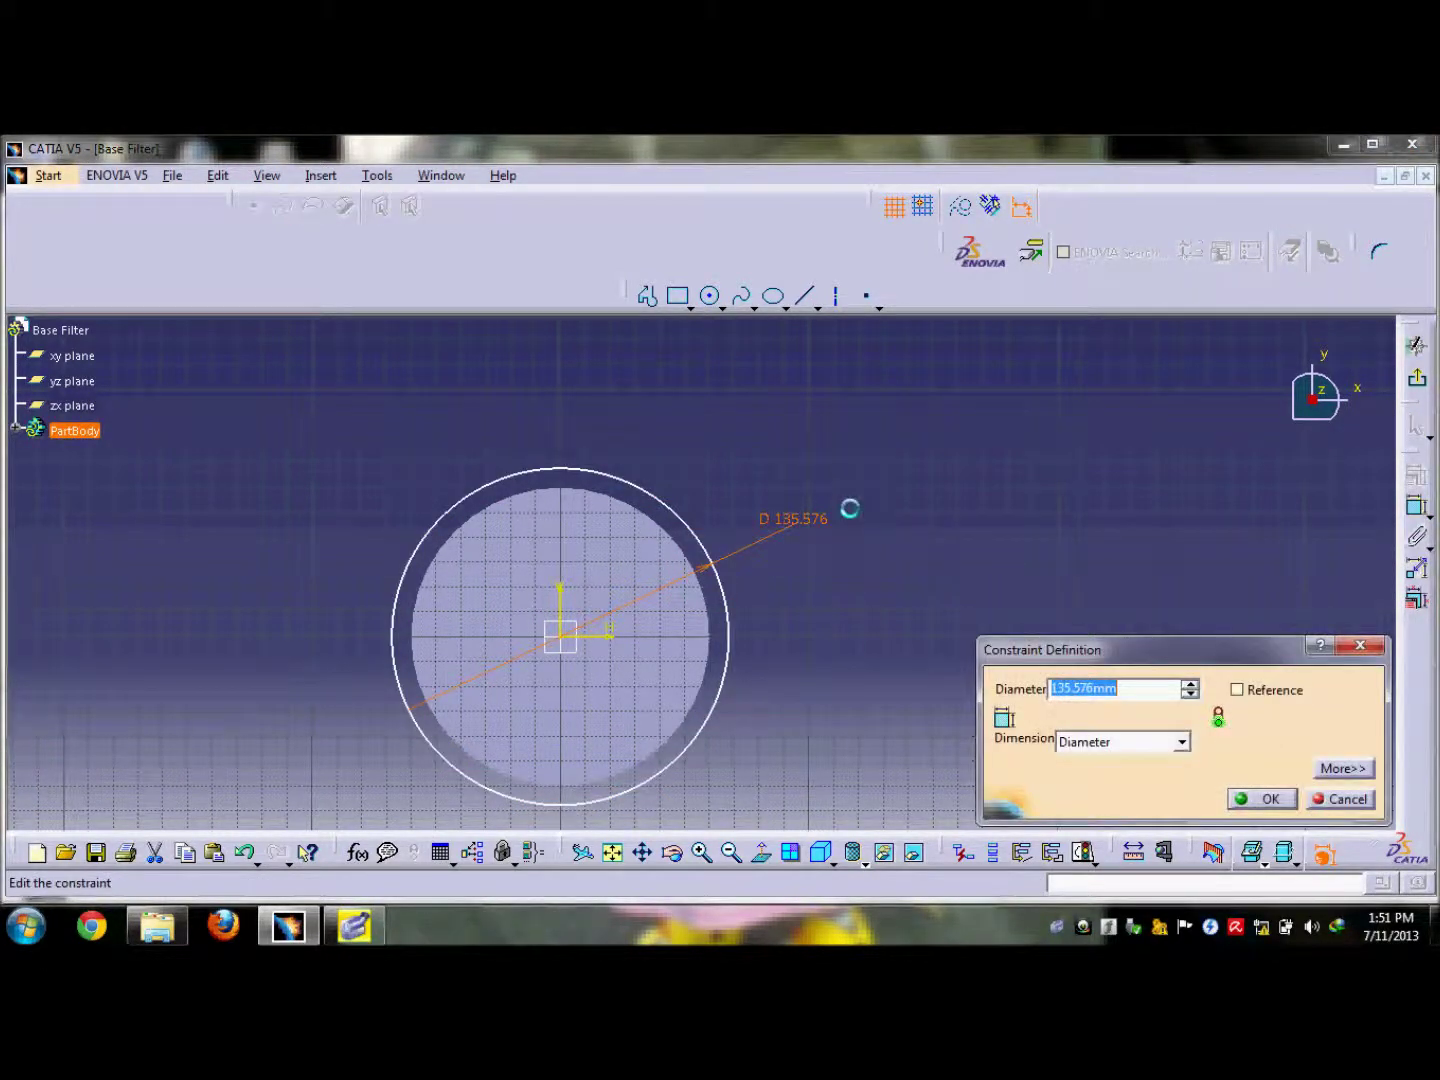
pyautogui.press('Return')
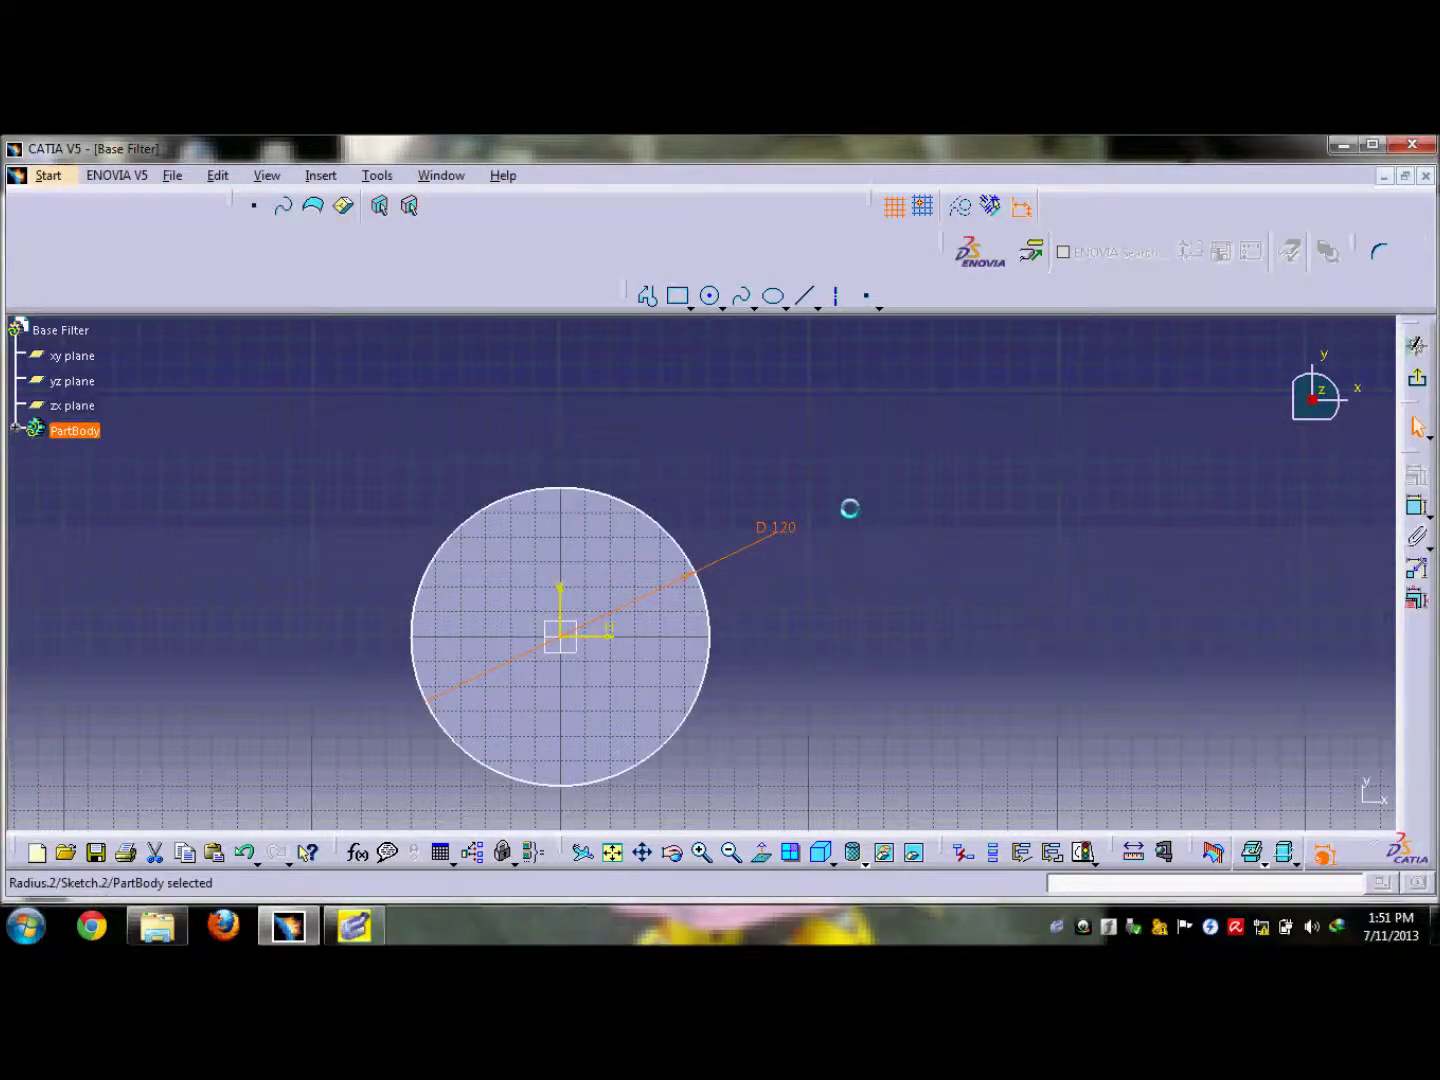
pyautogui.doubleClick(788, 543)
pyautogui.write('130')
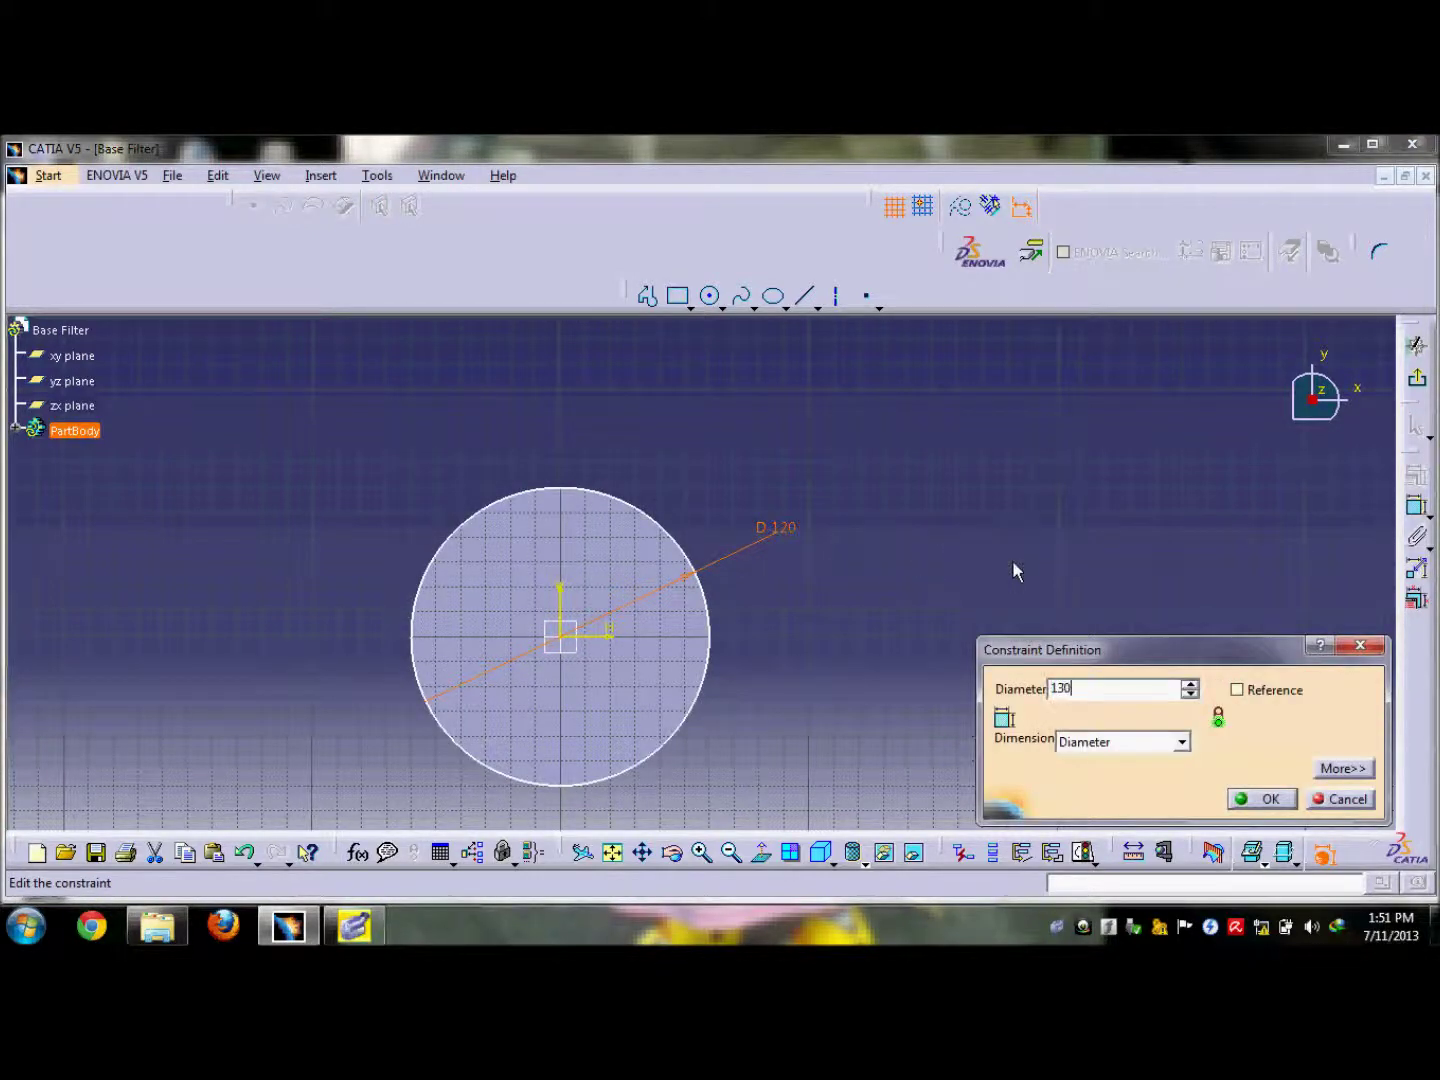
pyautogui.press('Return')
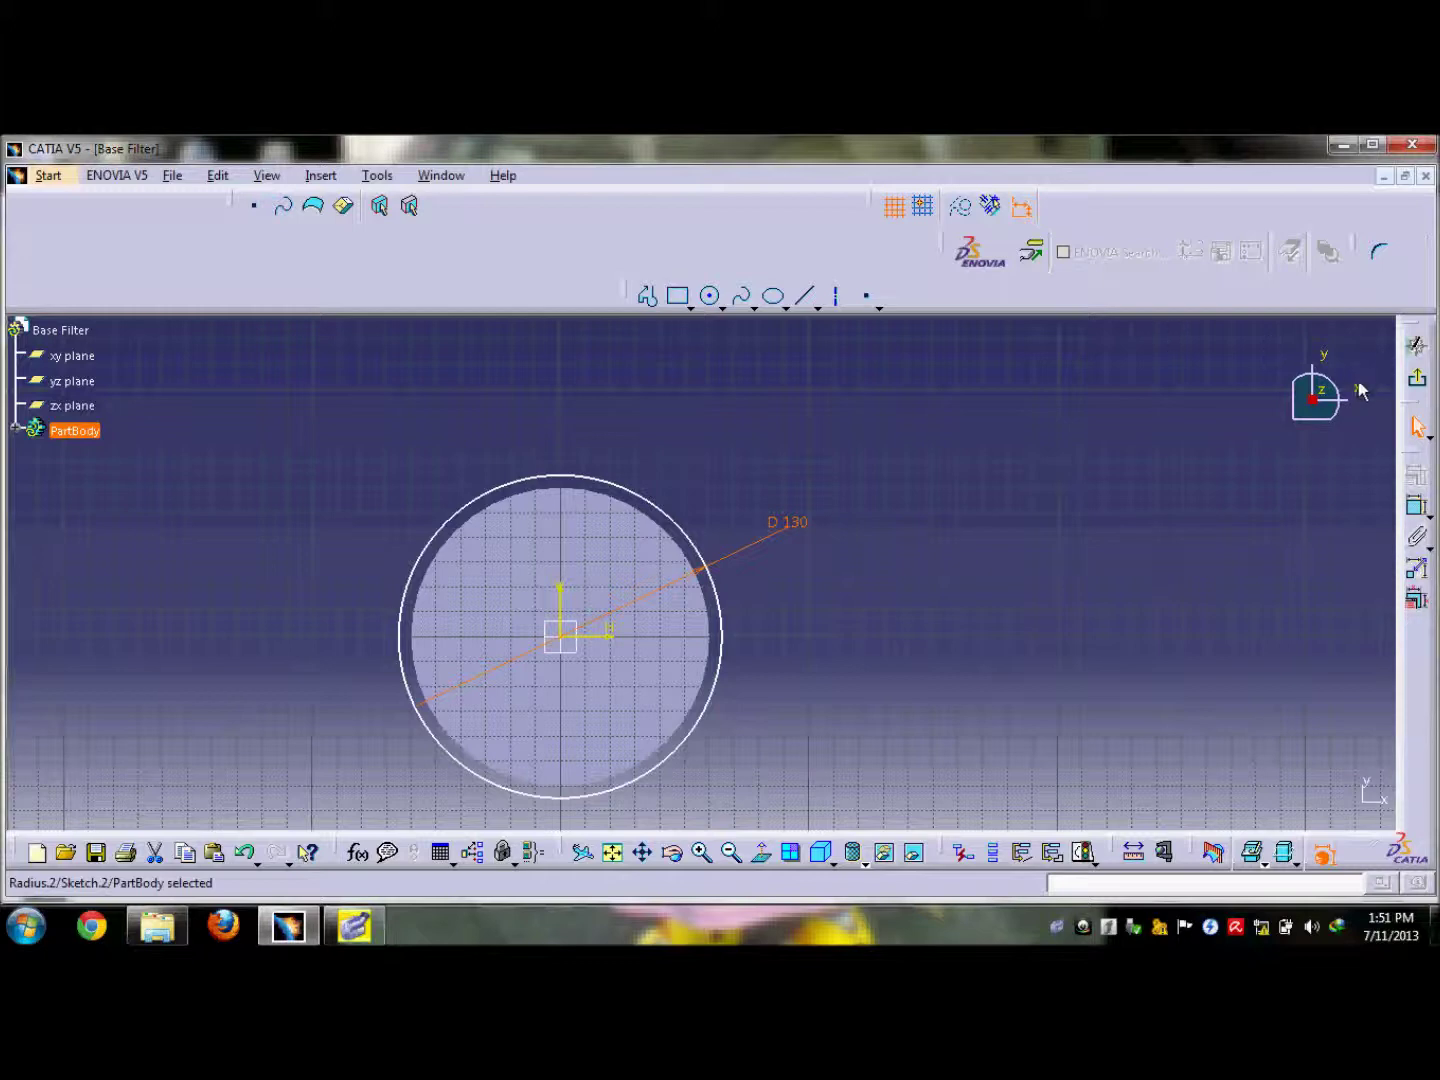
# Finish the top-face sketch and pad the 130 mm circle 7 mm to form a flange.
pyautogui.click(1417, 378)
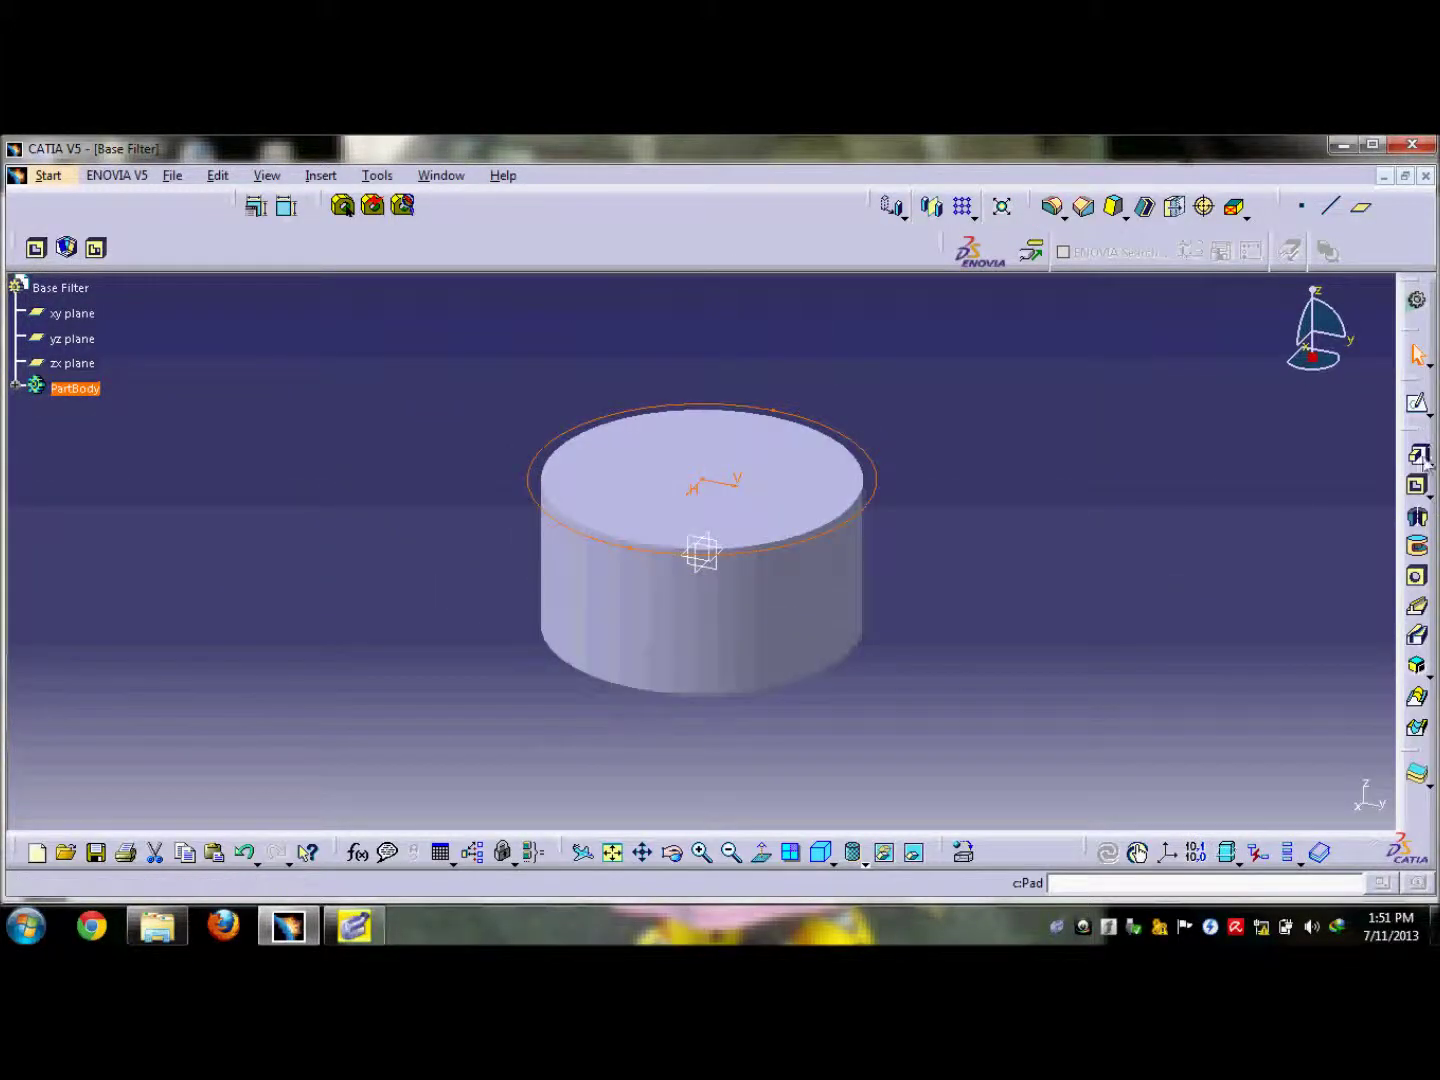
pyautogui.write('5')
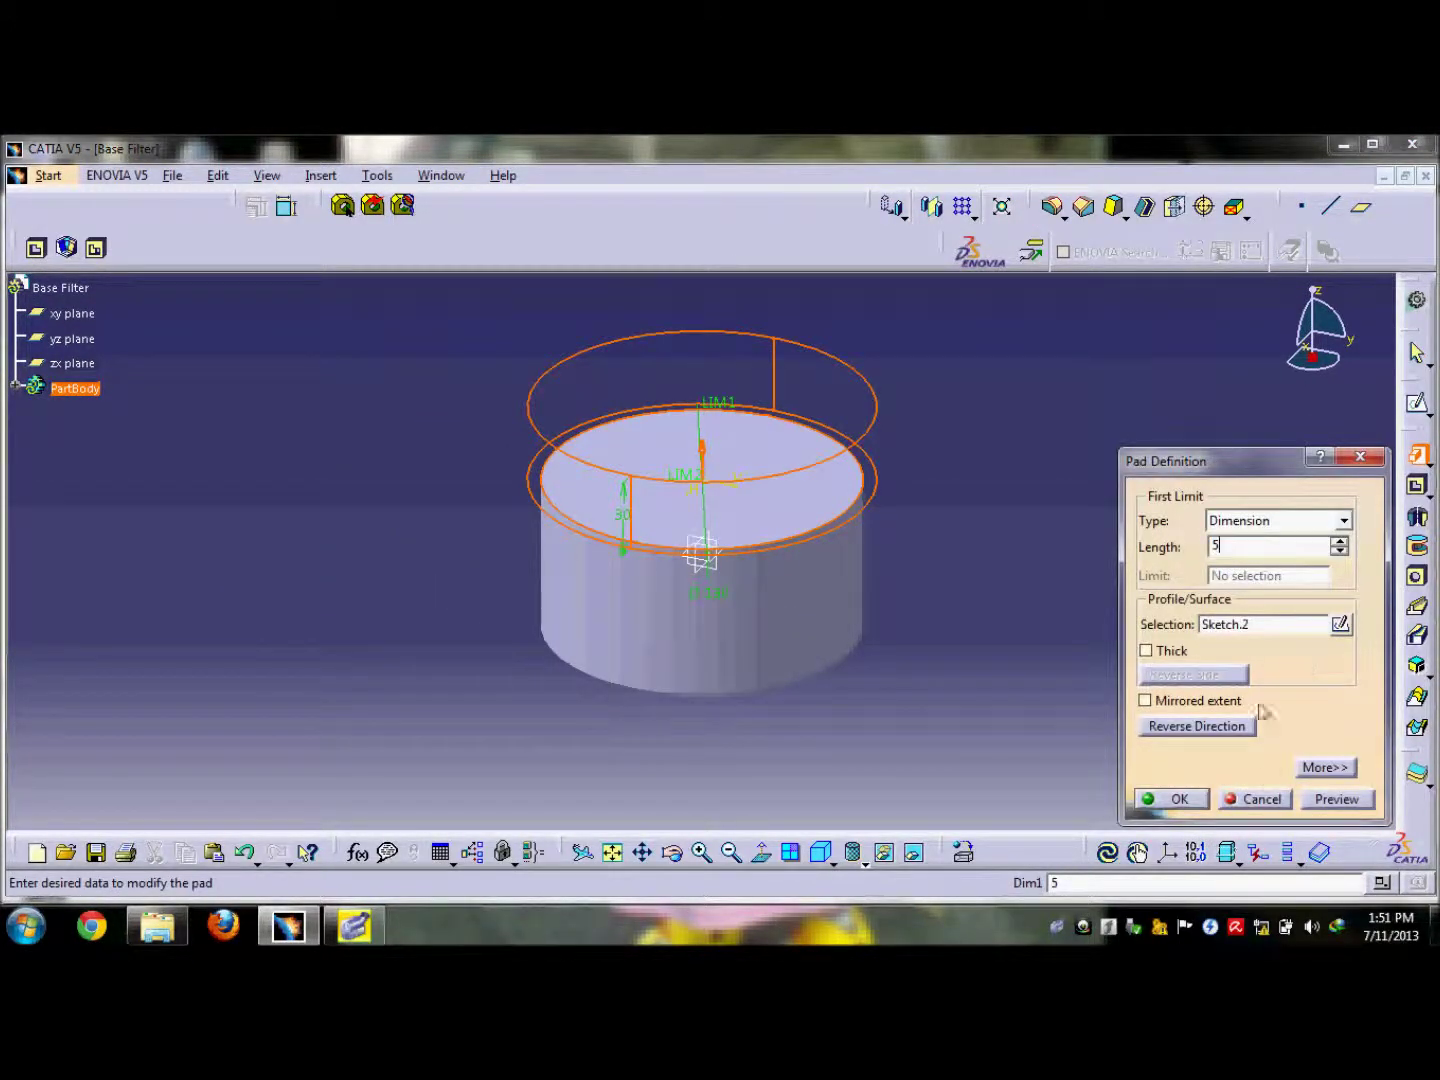
pyautogui.click(1330, 806)
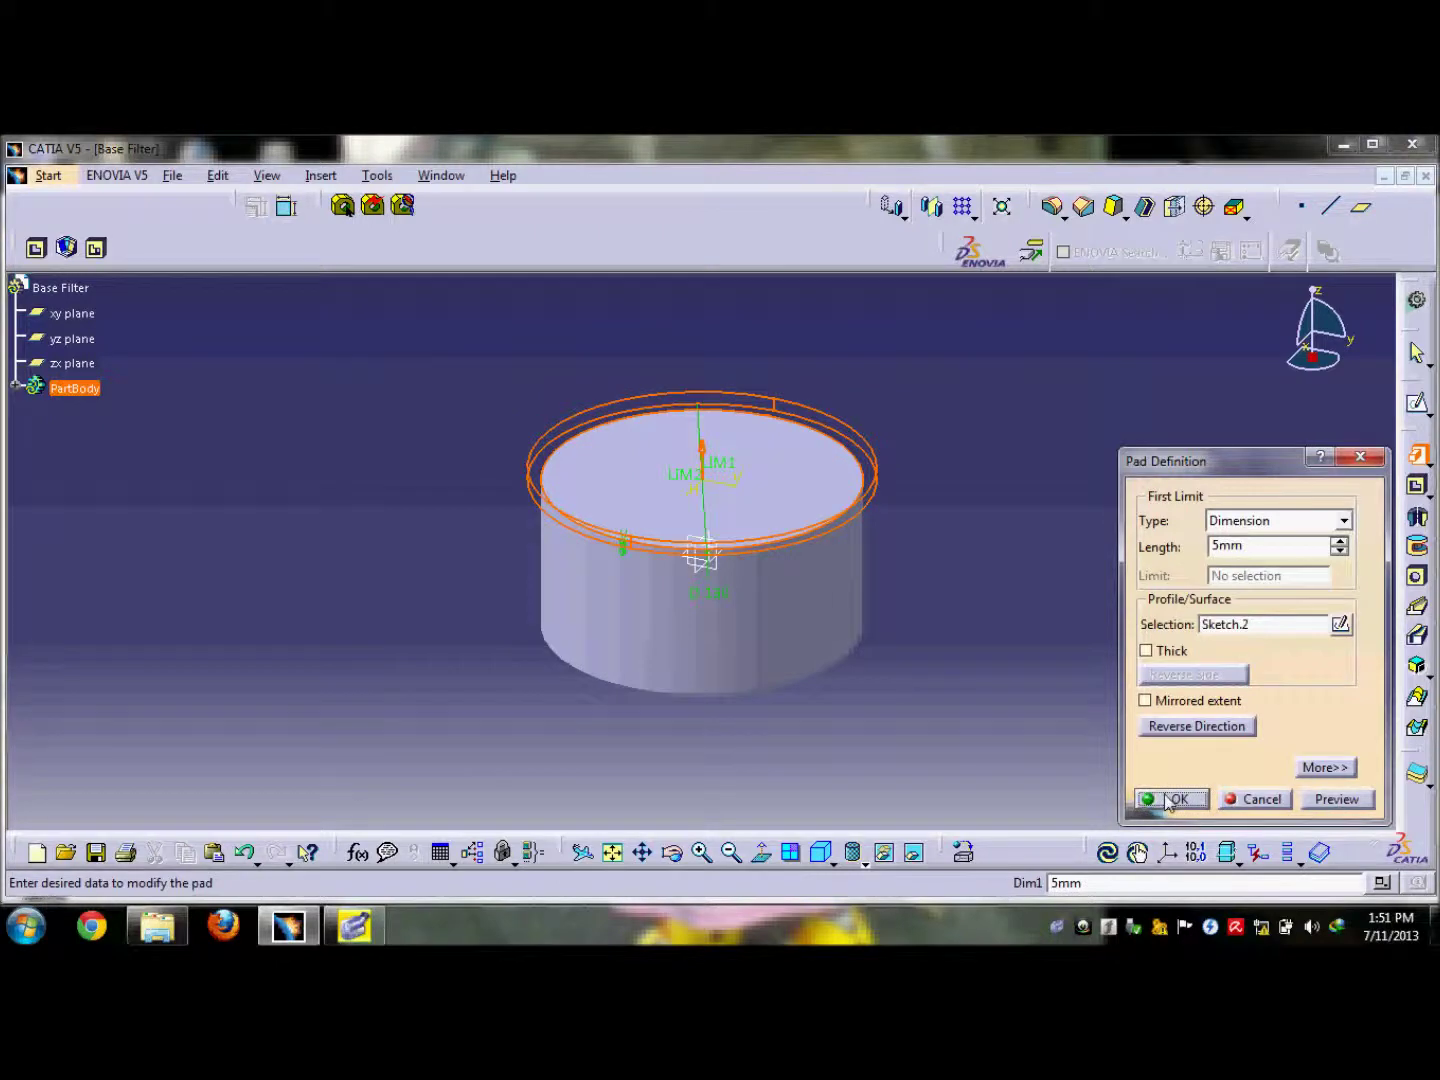
pyautogui.doubleClick(1258, 548)
pyautogui.write('5')
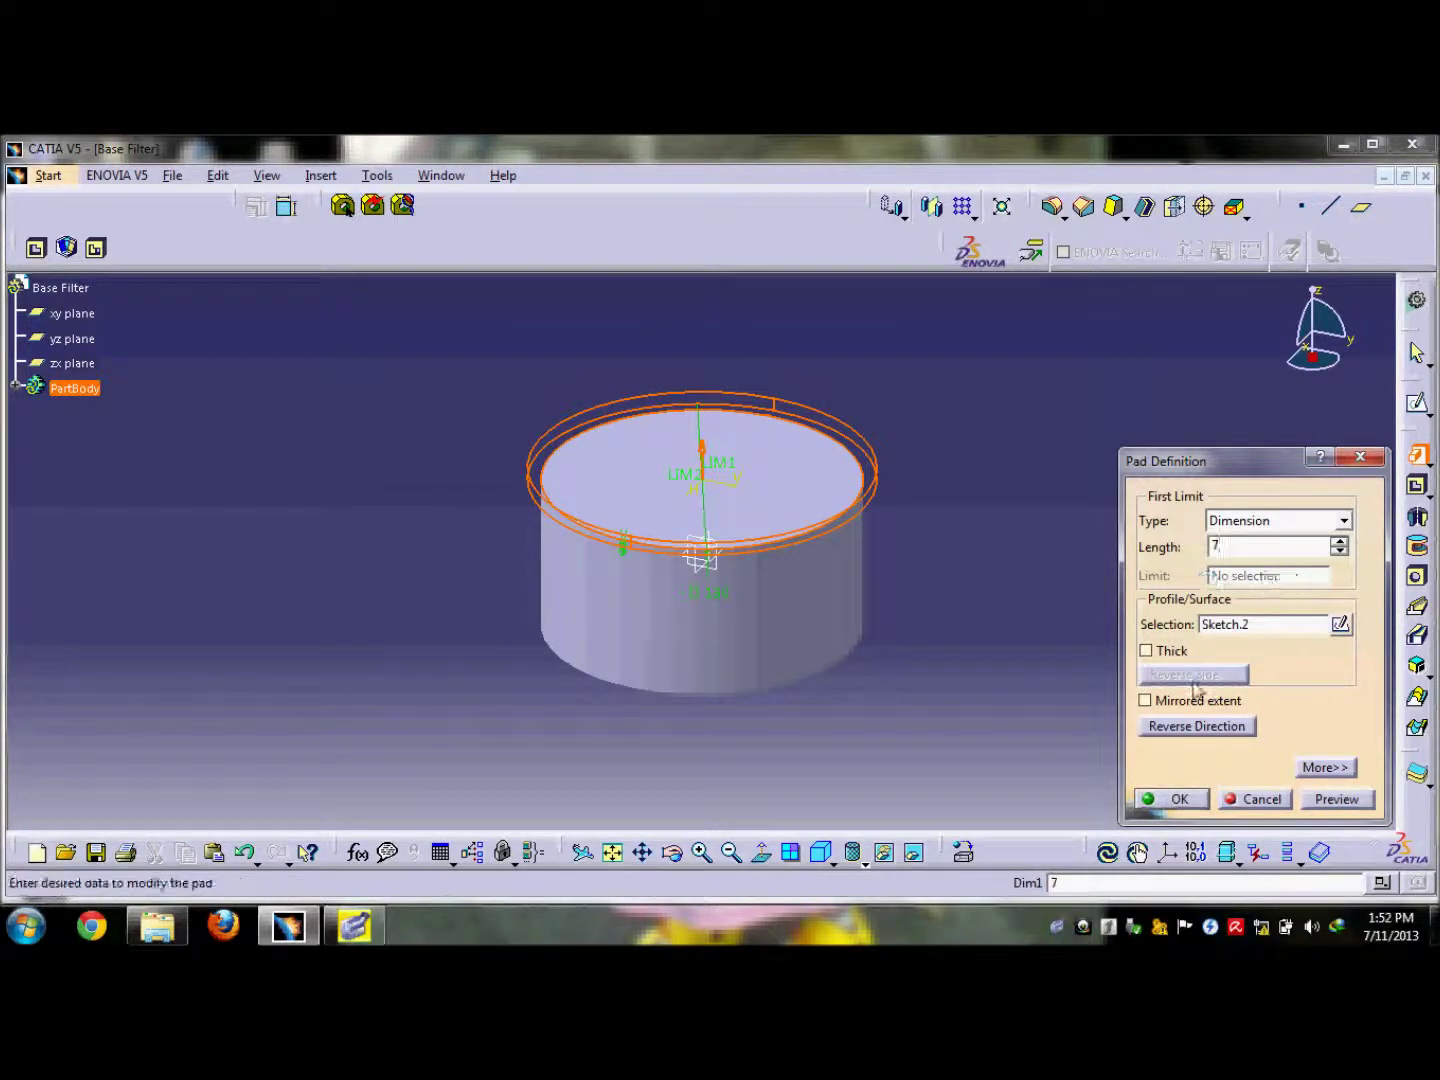
pyautogui.click(1322, 806)
pyautogui.click(1155, 800)
# Open a sketch on the cylinder's bottom face and draw an origin-centred circle slightly larger than the flange.
pyautogui.moveTo(1045, 691); pyautogui.dragTo(1180, 482, button='middle')
pyautogui.click(1180, 482)
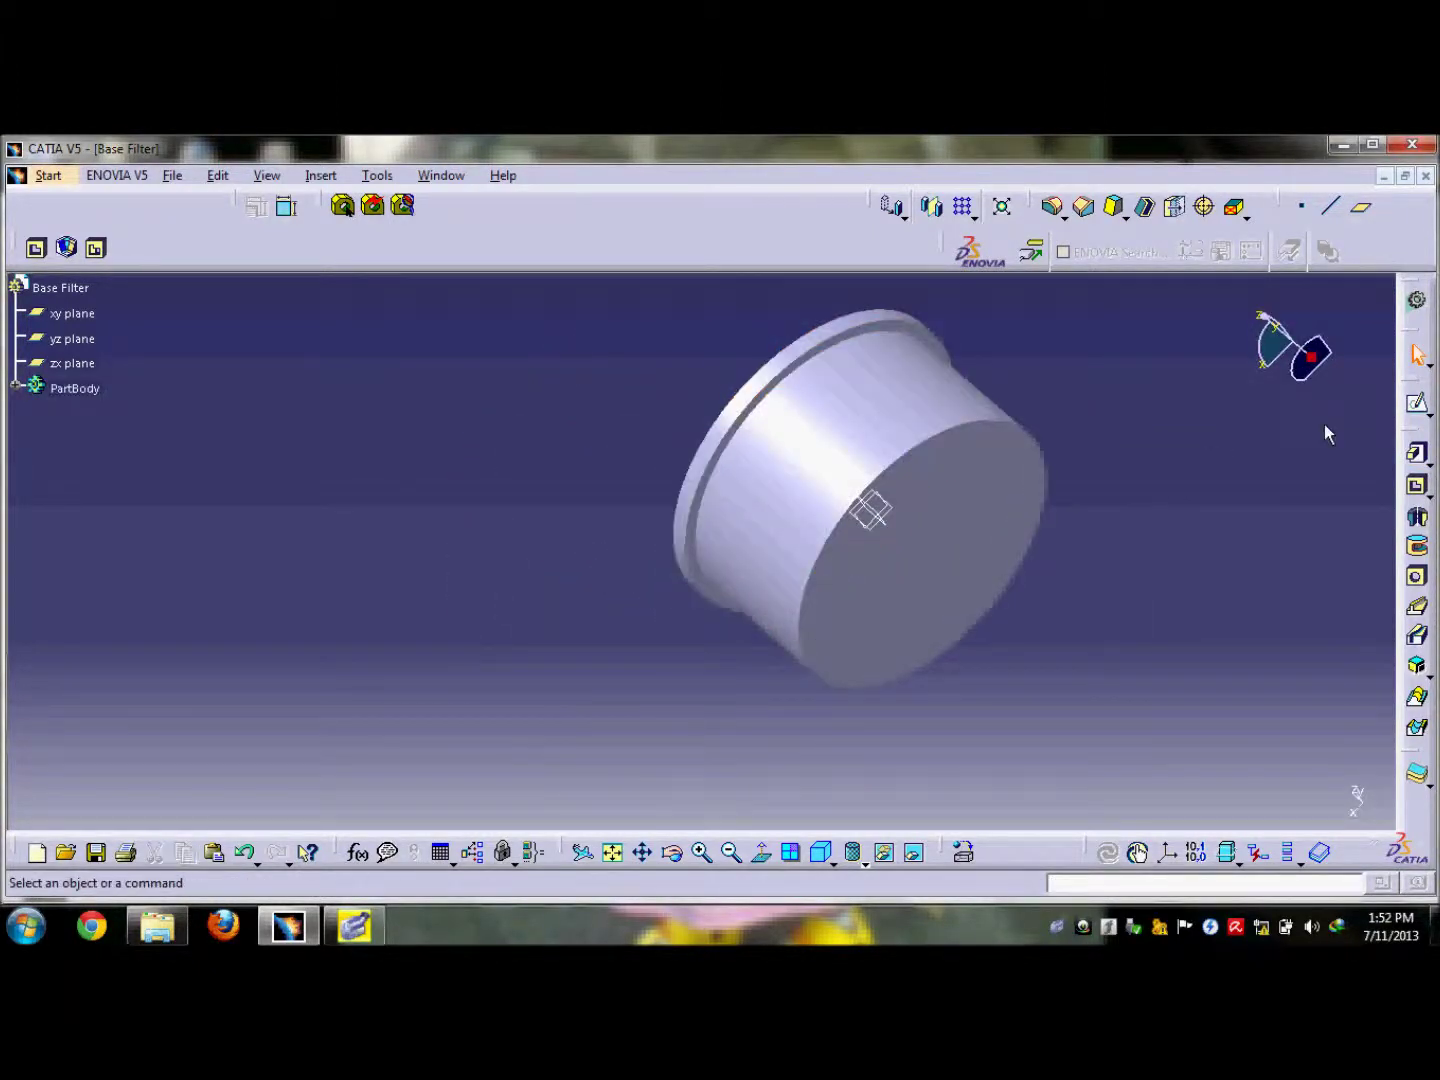
pyautogui.click(1416, 402)
pyautogui.click(1025, 521)
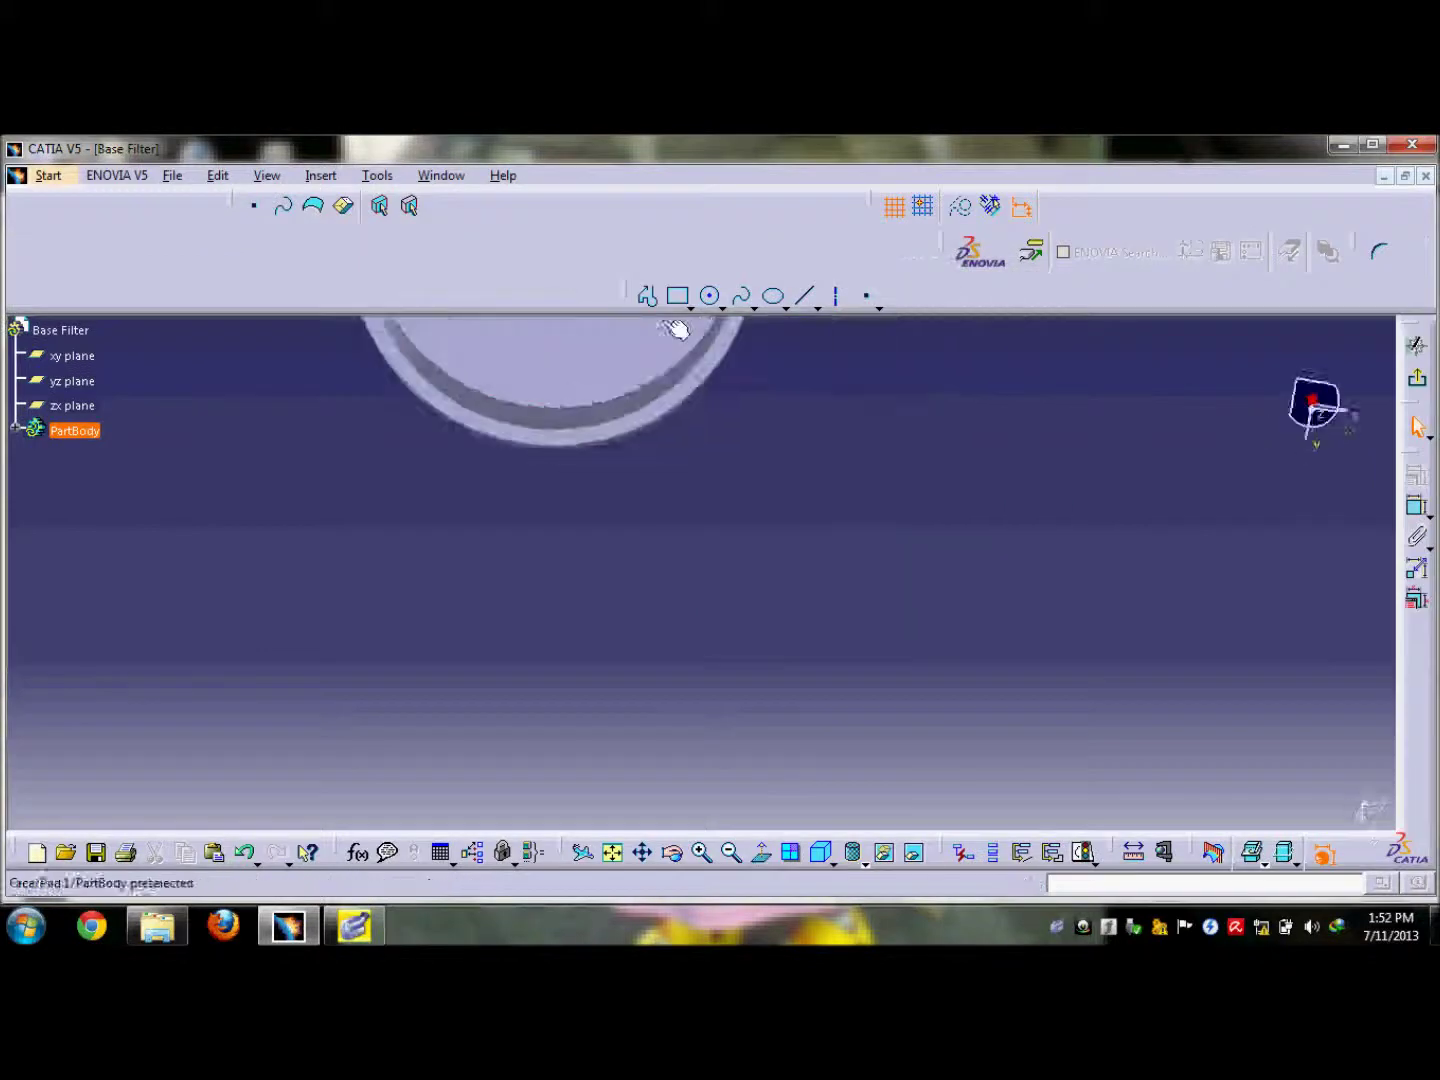
pyautogui.click(711, 297)
pyautogui.click(651, 491)
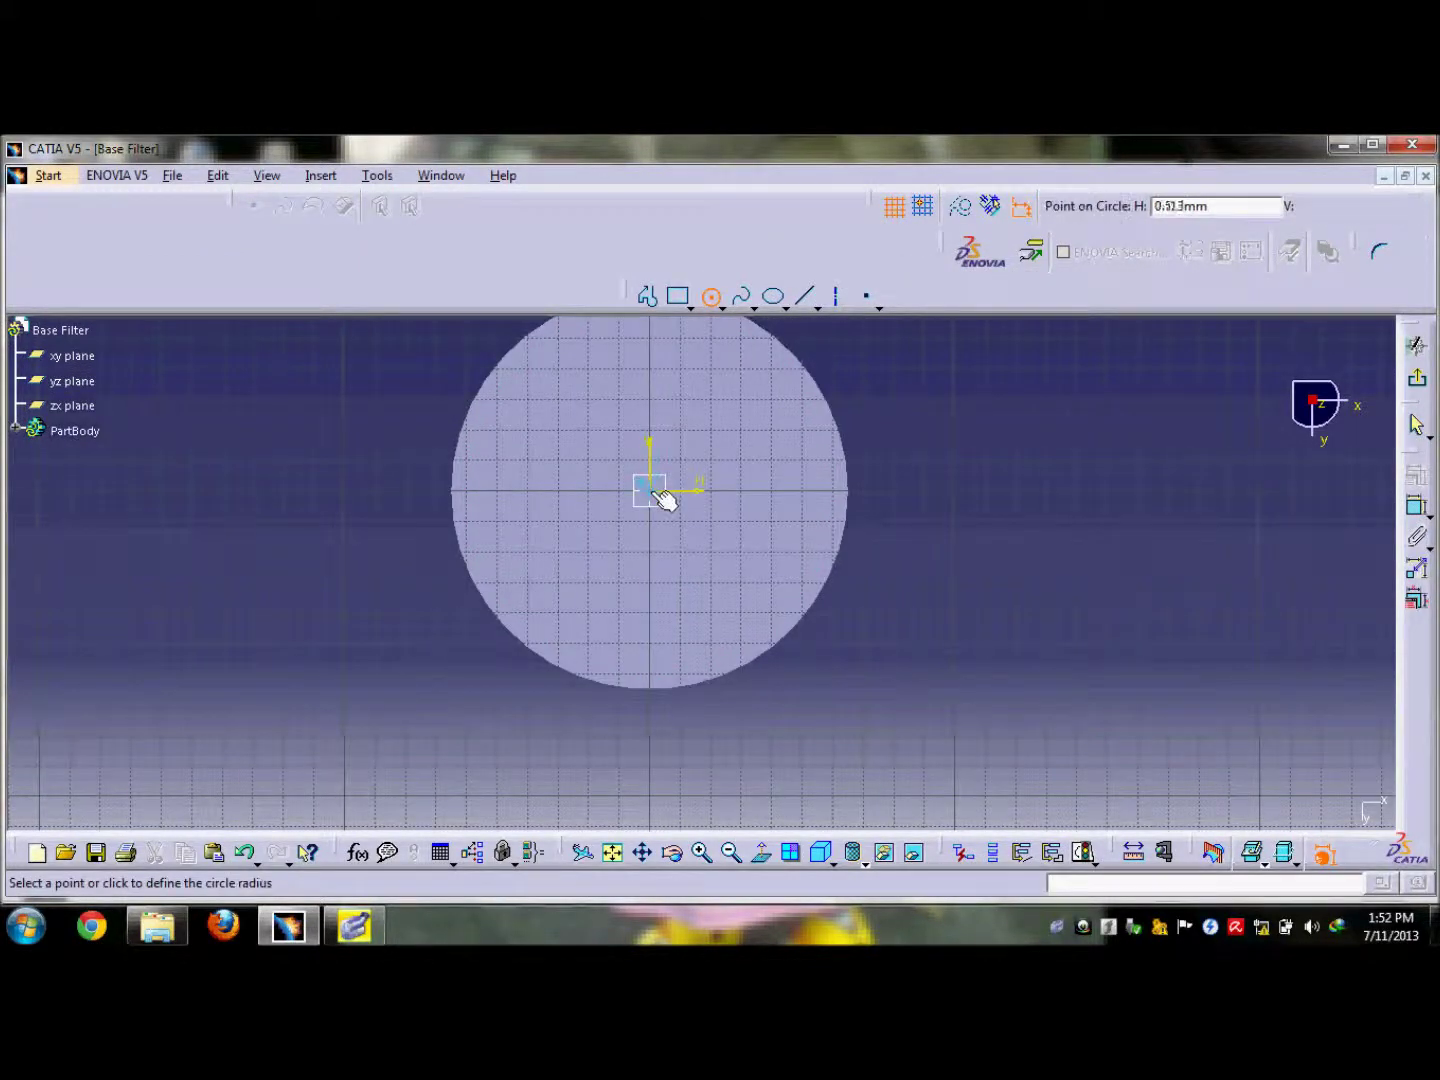
pyautogui.click(857, 432)
# Dimension the circle on the bottom face and set its diameter to 130 mm.
pyautogui.click(1416, 507)
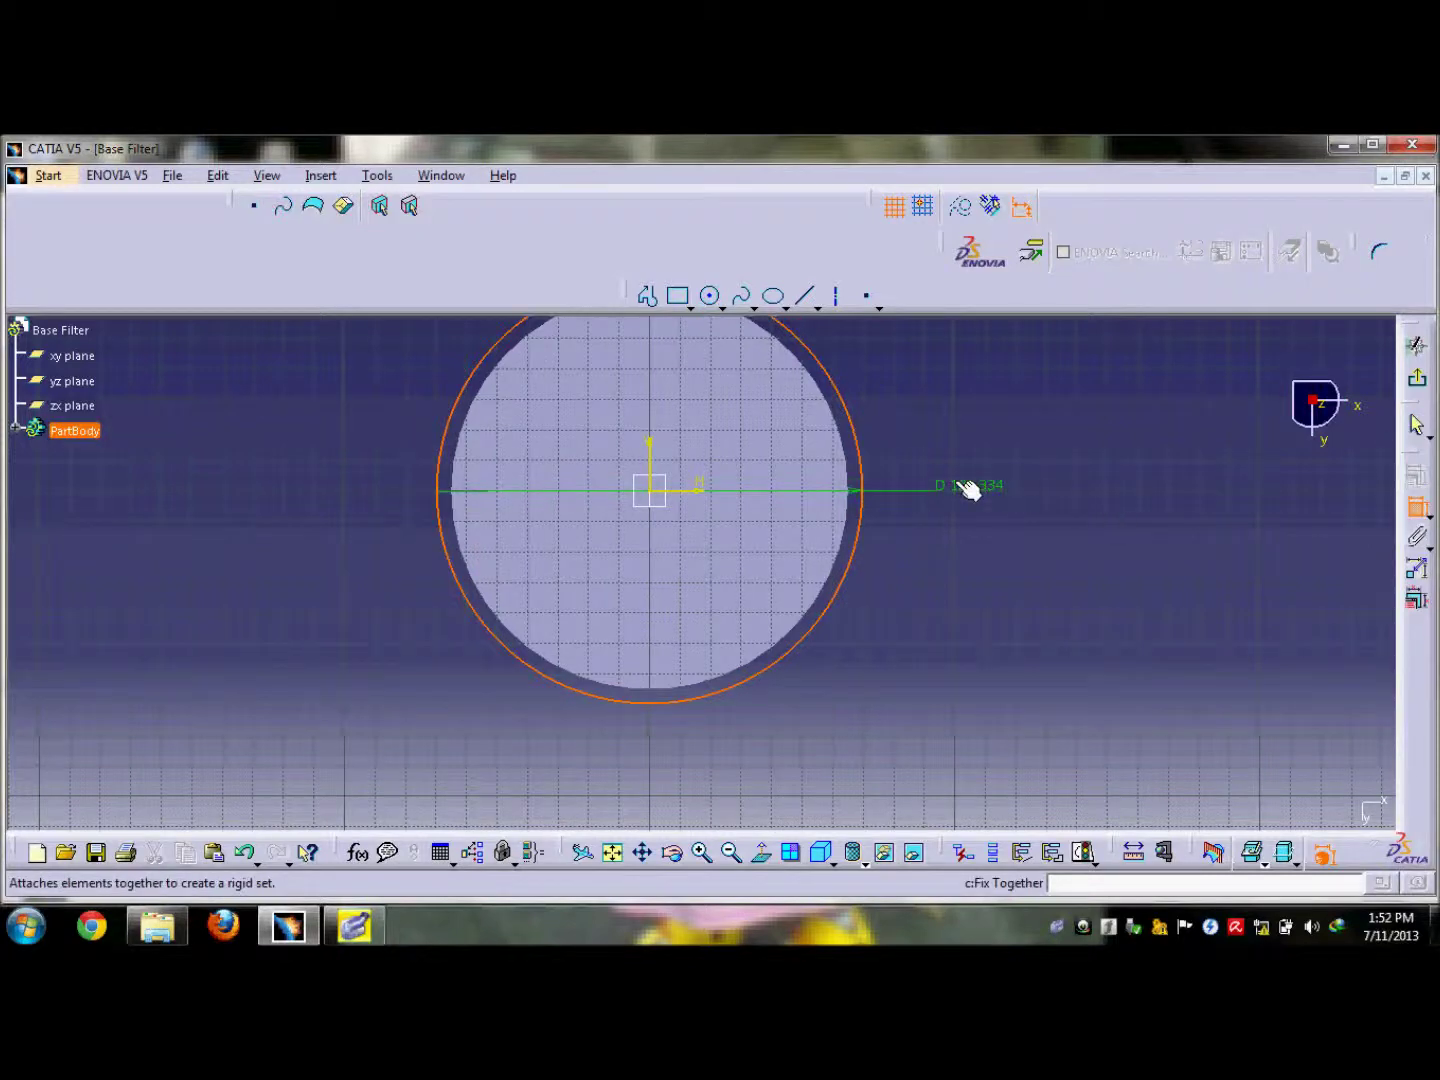
pyautogui.click(924, 447)
pyautogui.doubleClick(928, 452)
pyautogui.write('100')
pyautogui.press('Return')
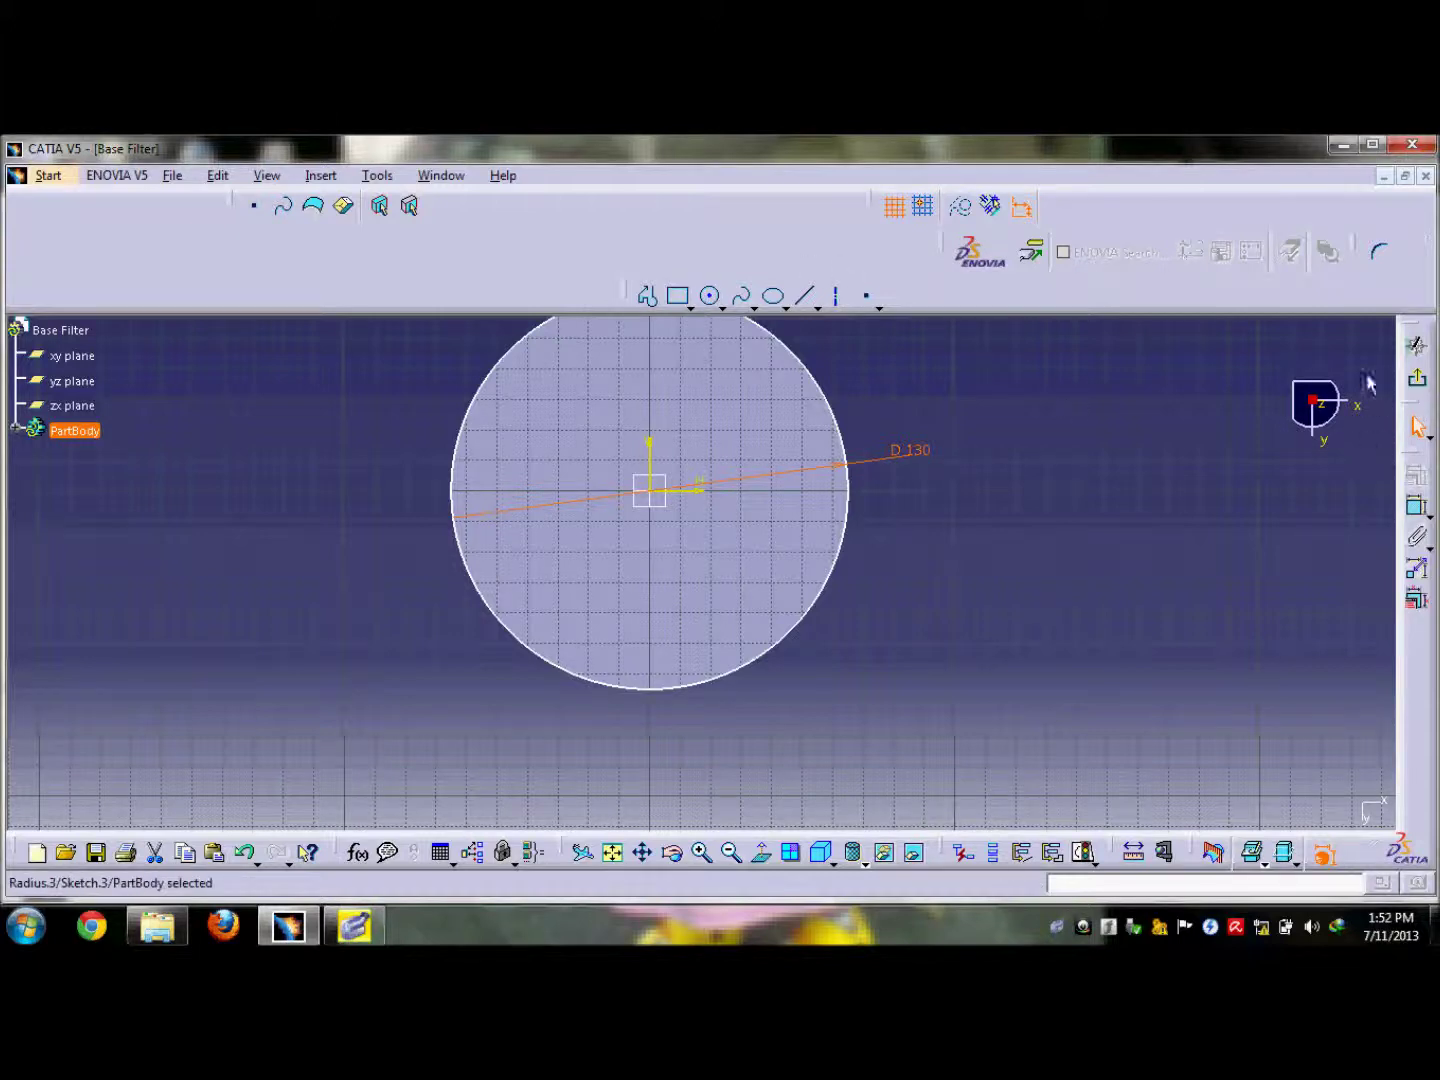
# Finish the bottom-face sketch and pad its circle 7 mm to form the second flange.
pyautogui.click(1417, 377)
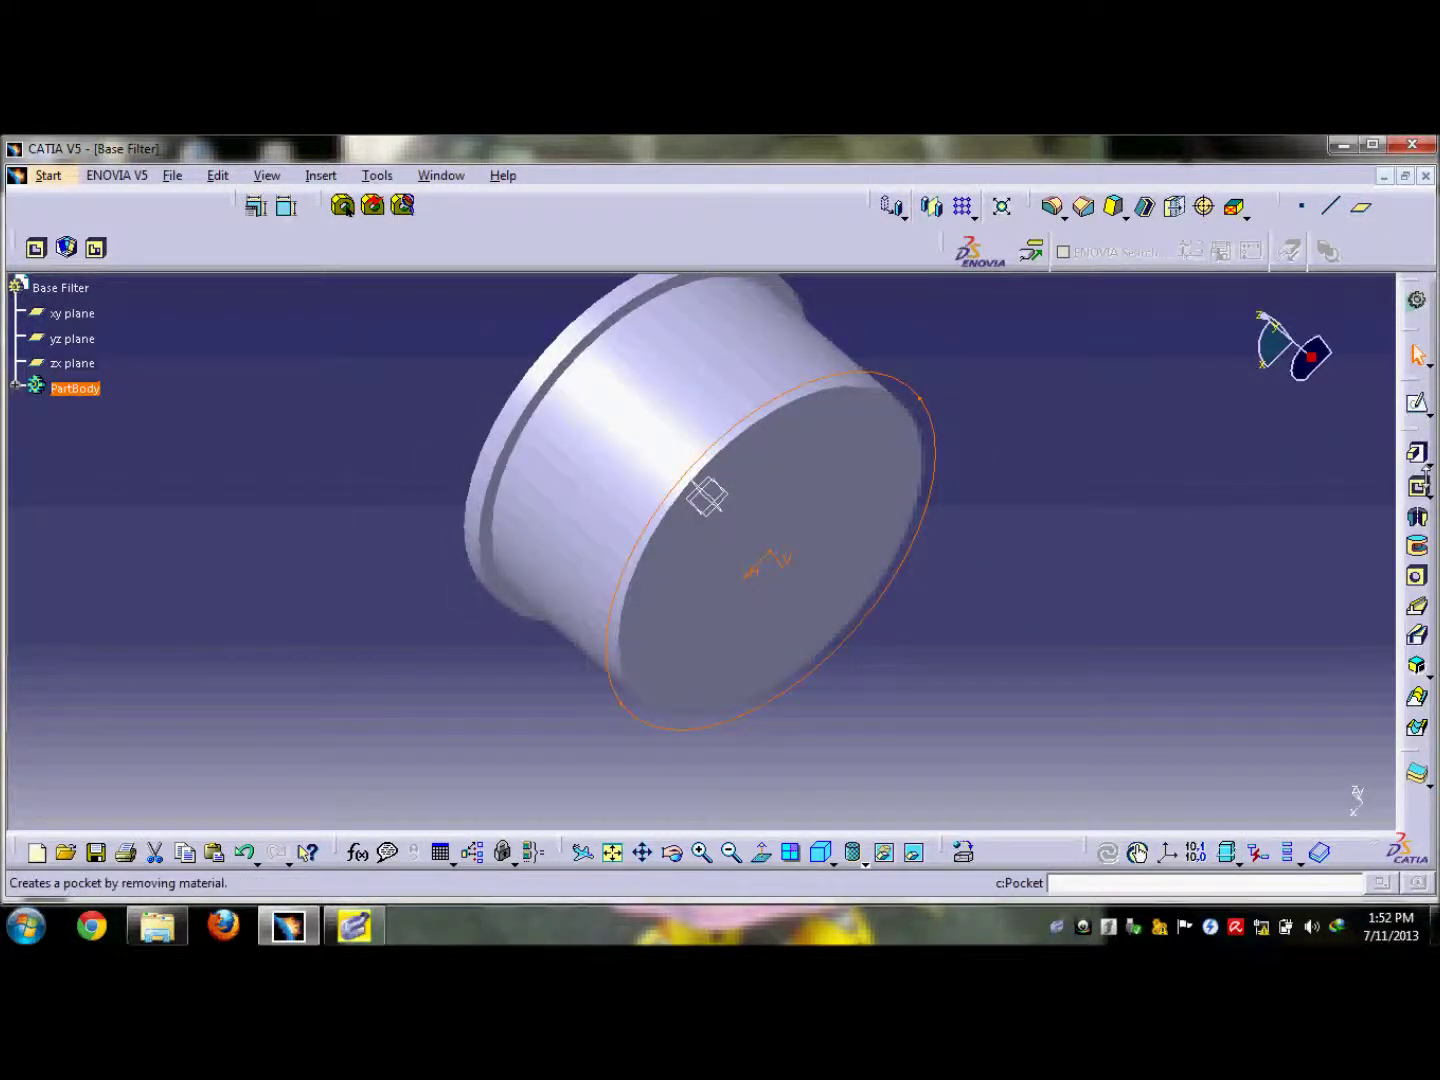
pyautogui.click(1417, 453)
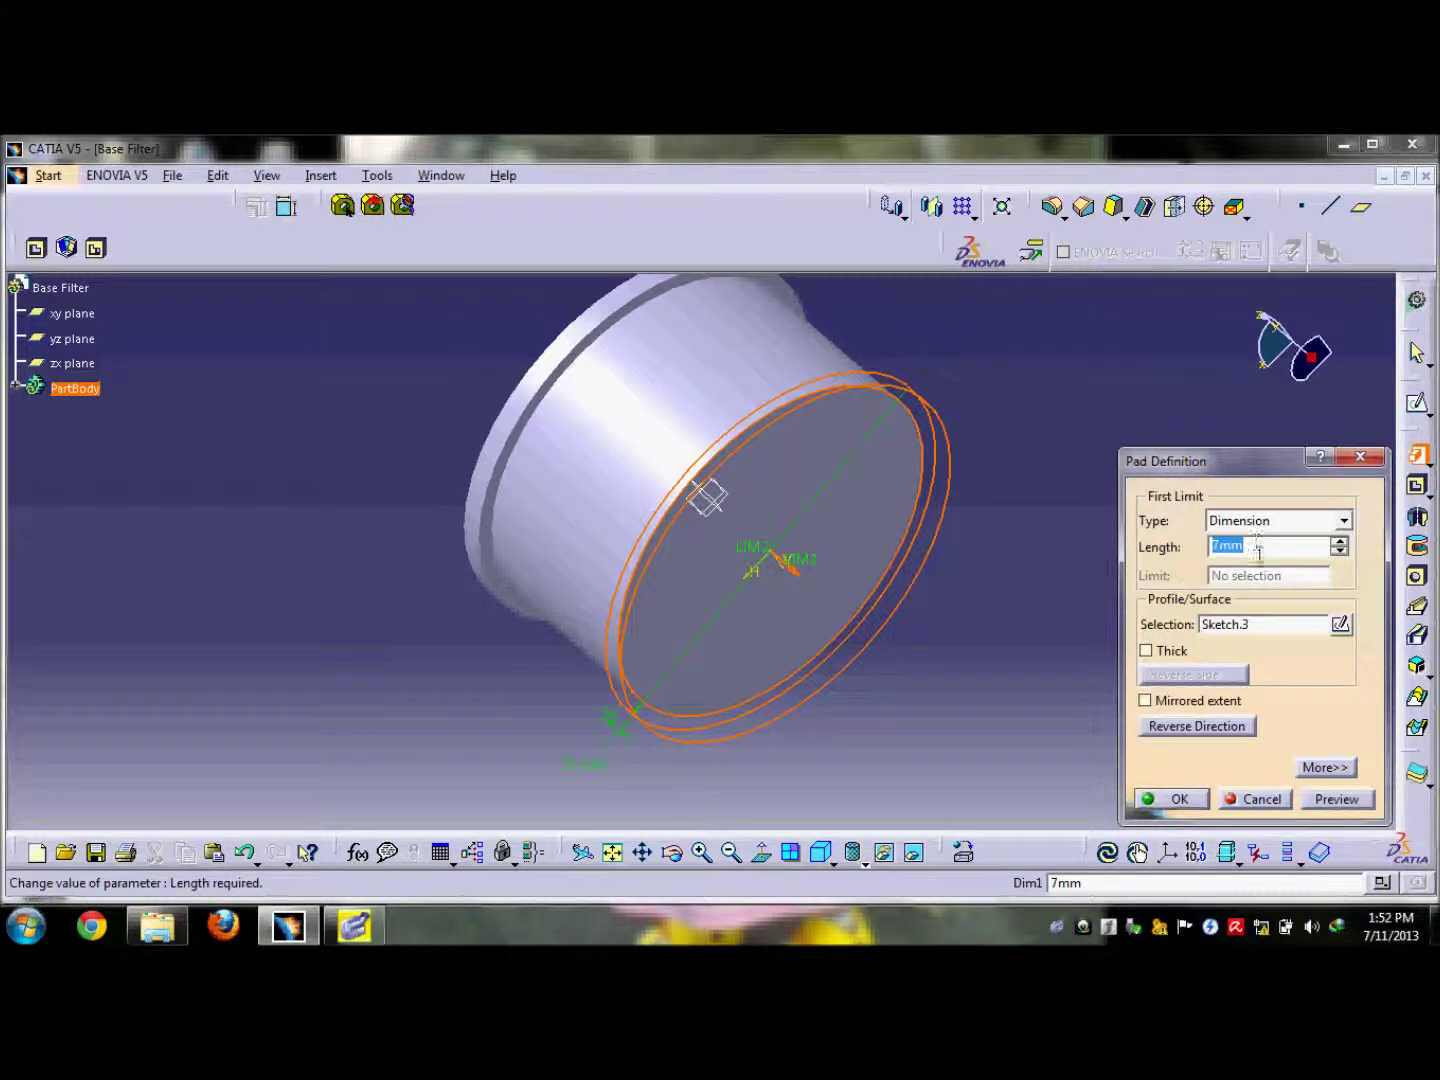
pyautogui.click(1180, 800)
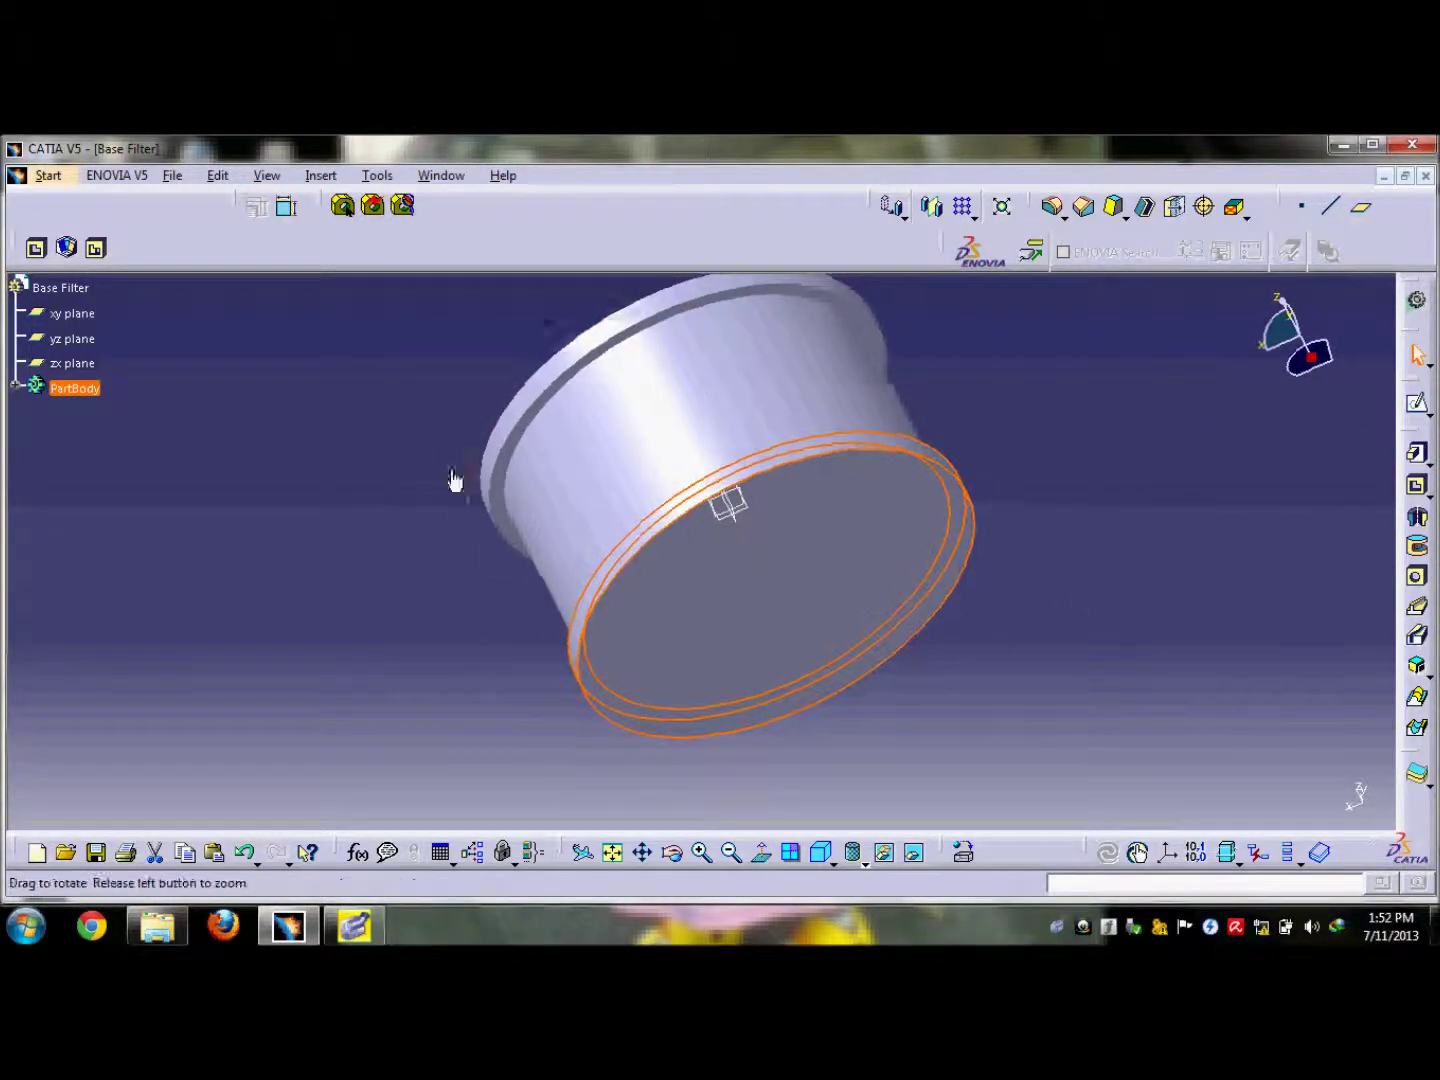
# Start a hole on the exposed end-flange face with a 128 mm diameter and Up To Next extension, and preview it.
pyautogui.moveTo(453, 479); pyautogui.dragTo(735, 627, button='middle')
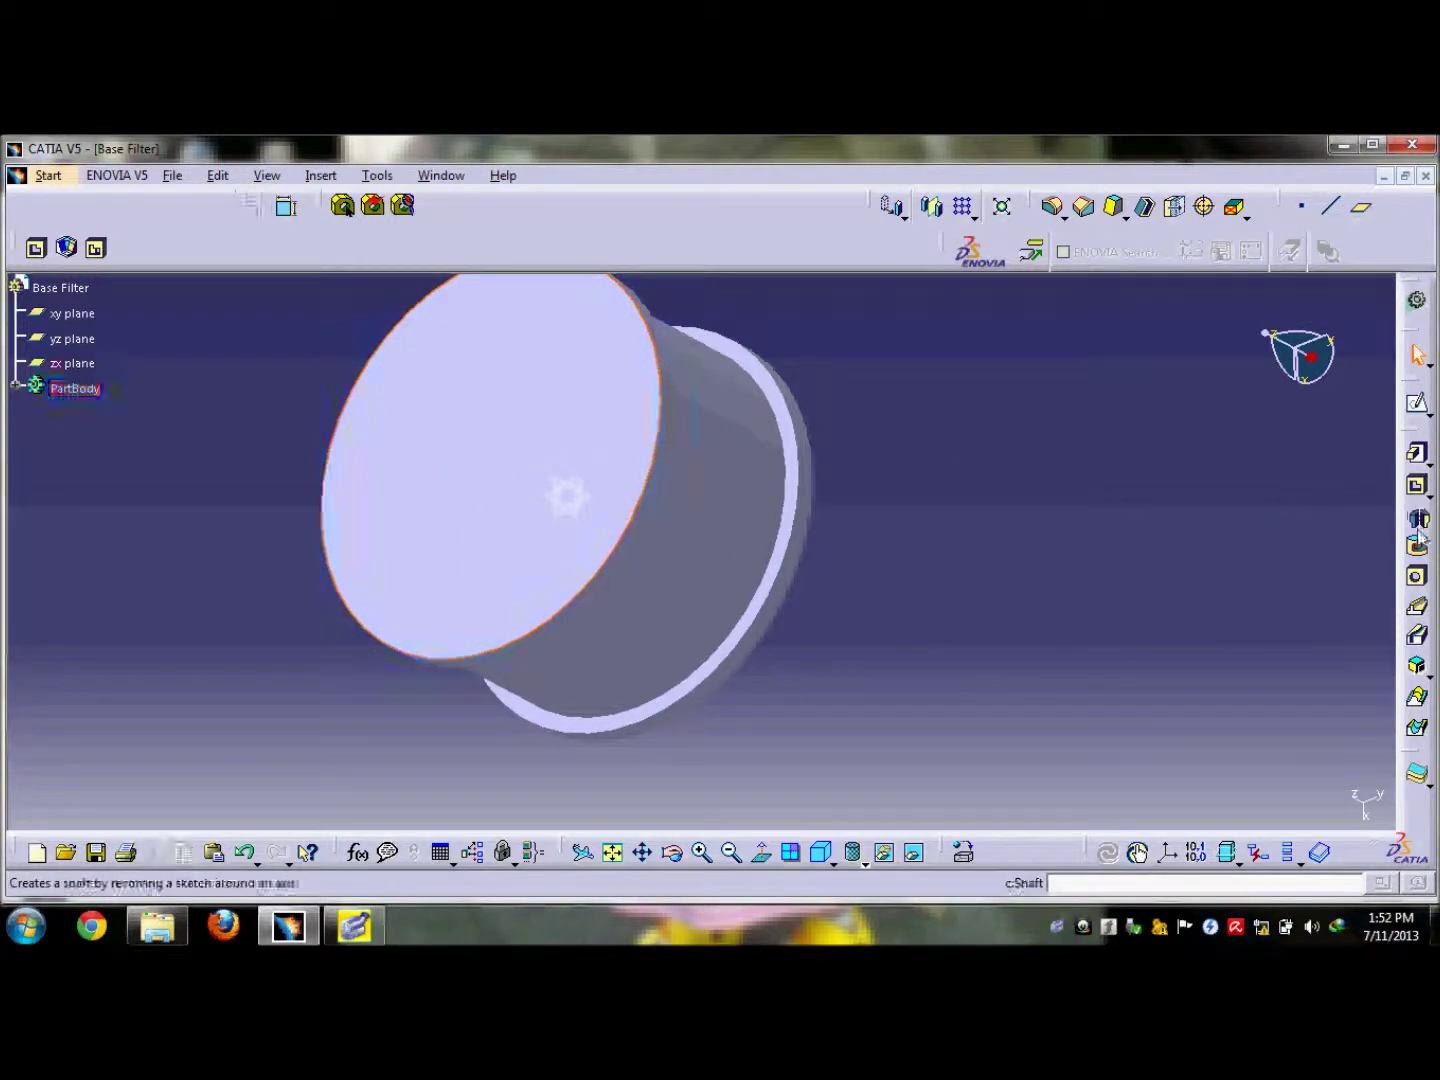
pyautogui.click(1419, 588)
pyautogui.click(488, 399)
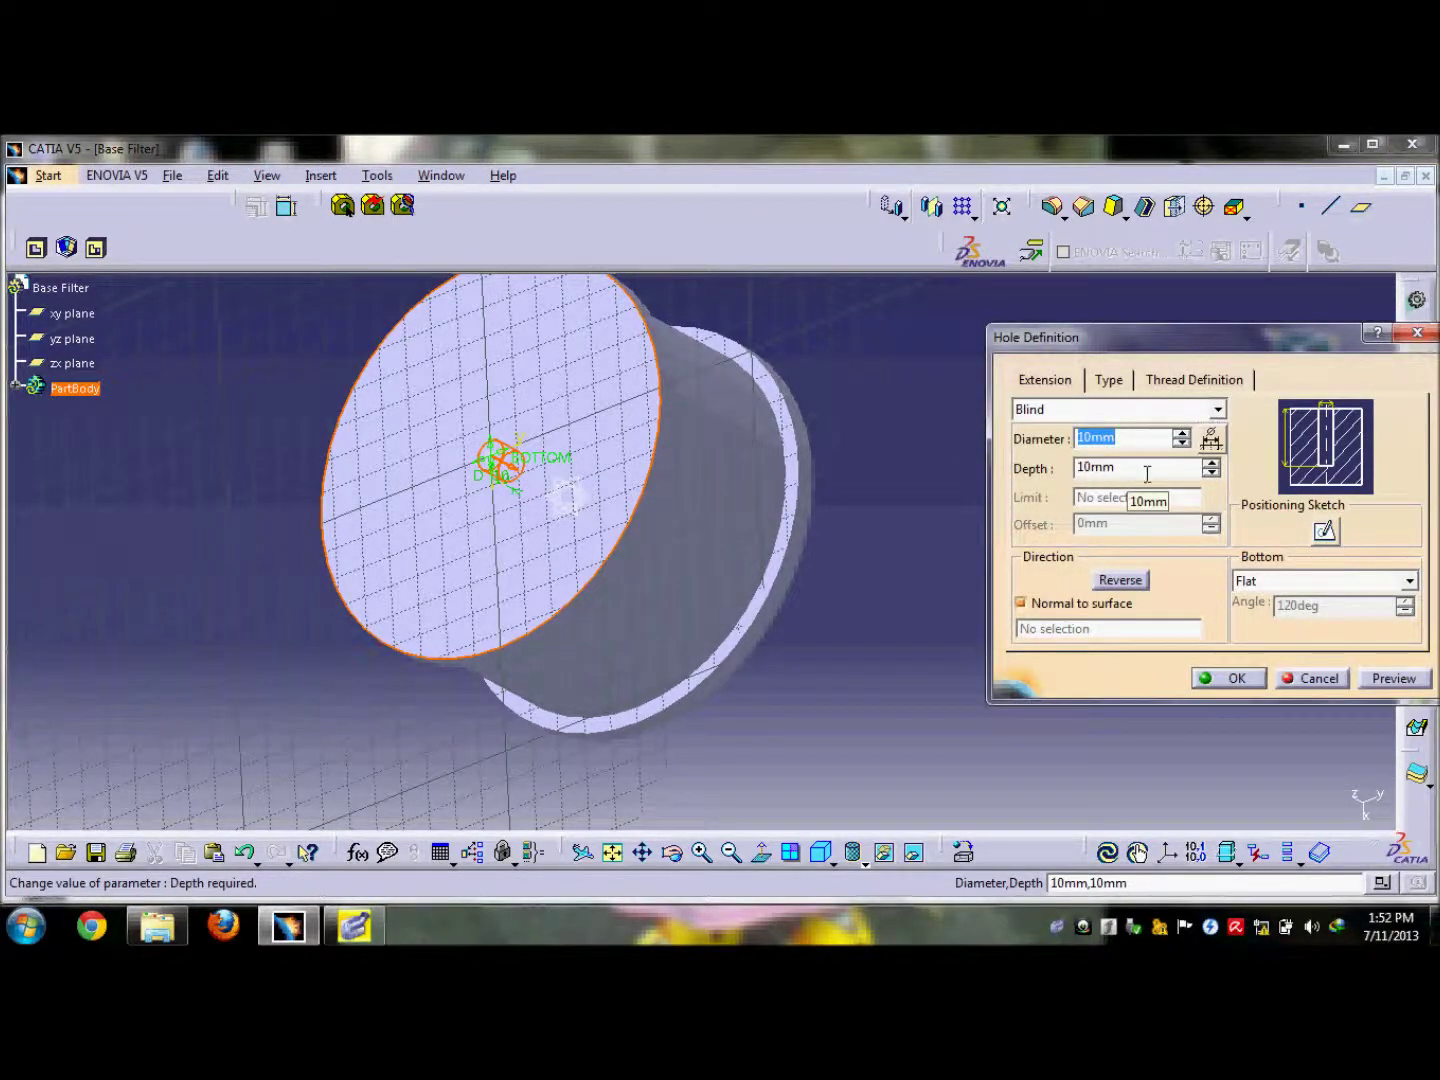
pyautogui.write('128')
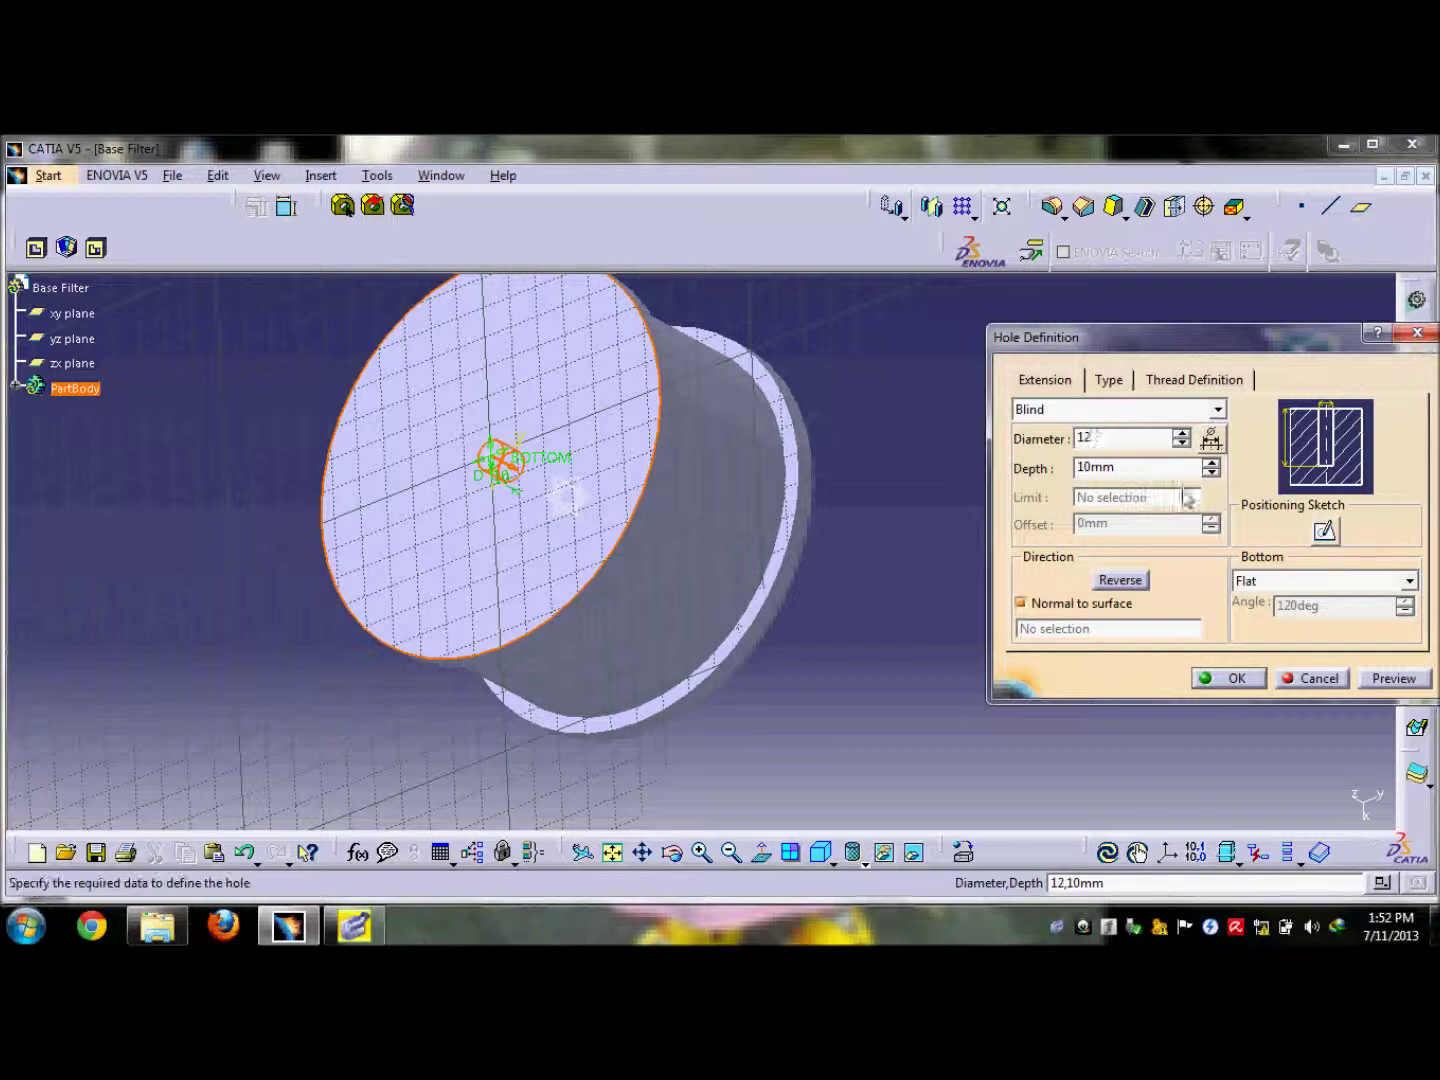
pyautogui.click(1157, 471)
pyautogui.click(1150, 410)
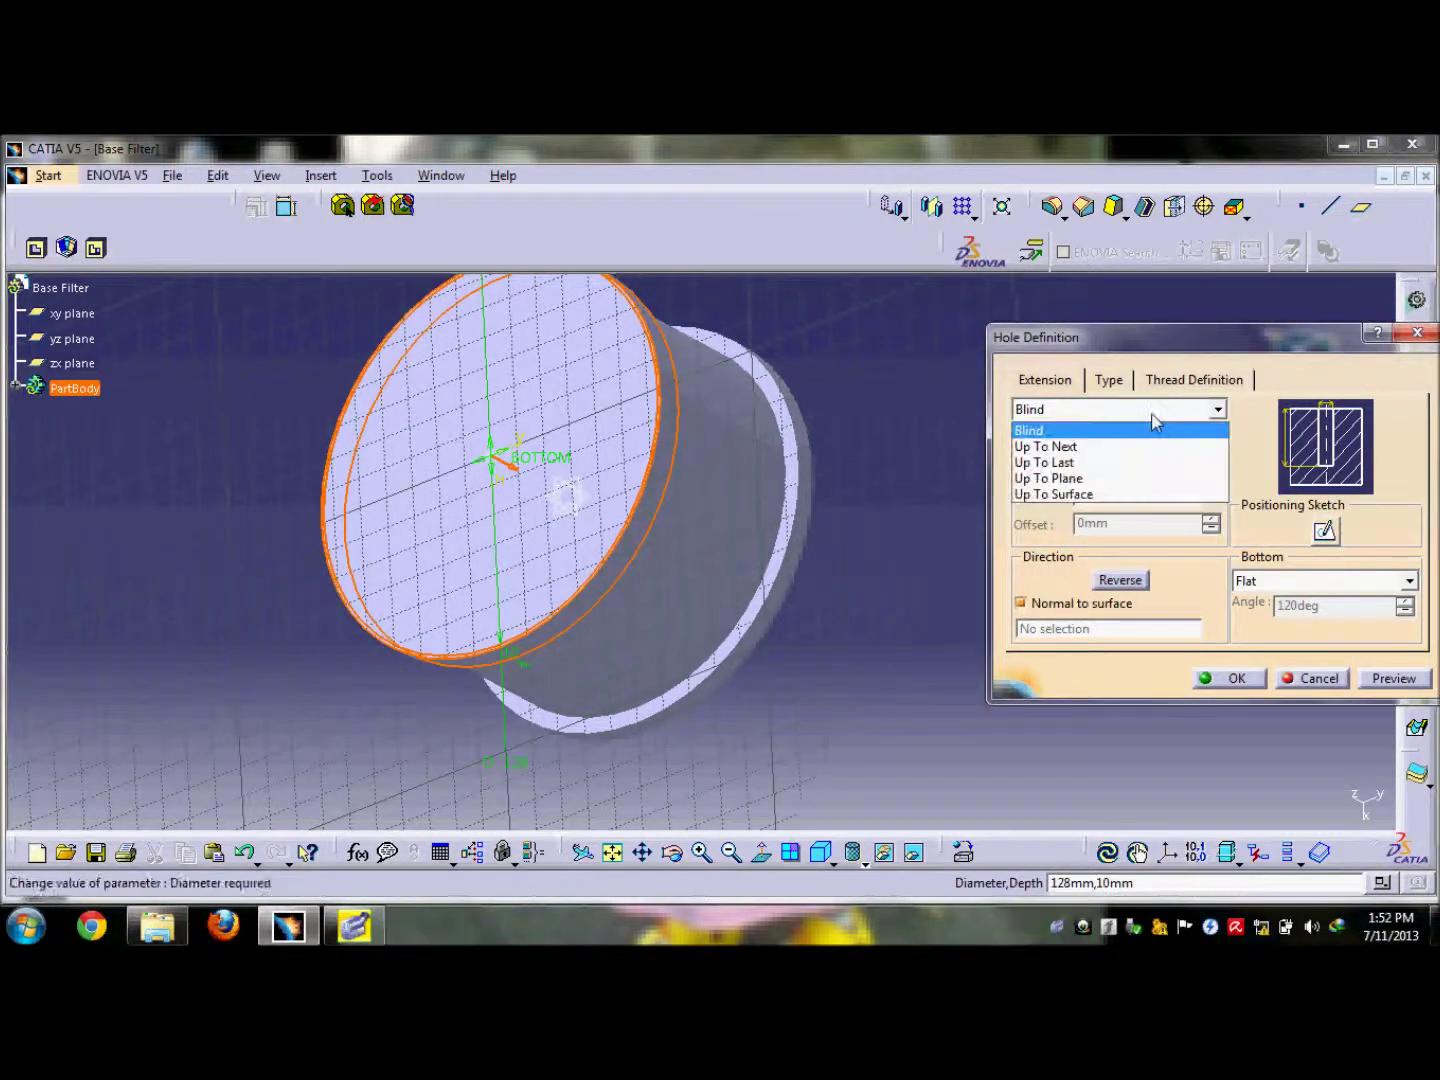
pyautogui.click(1120, 446)
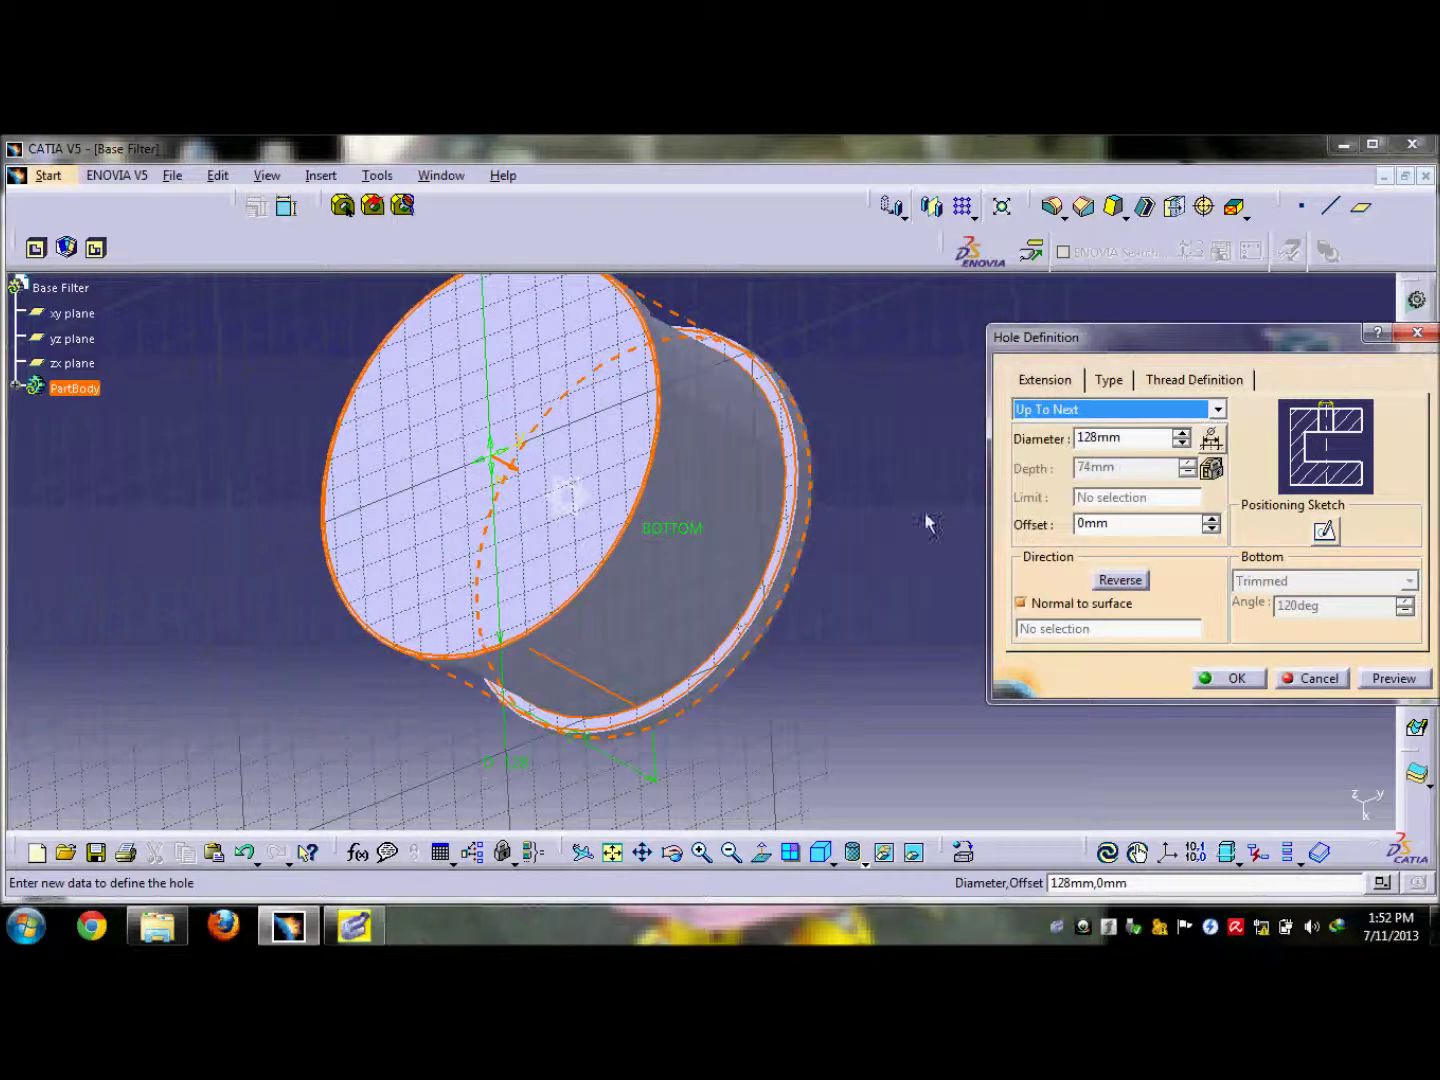
pyautogui.click(1364, 688)
pyautogui.moveTo(900, 610); pyautogui.dragTo(980, 640, button='middle')
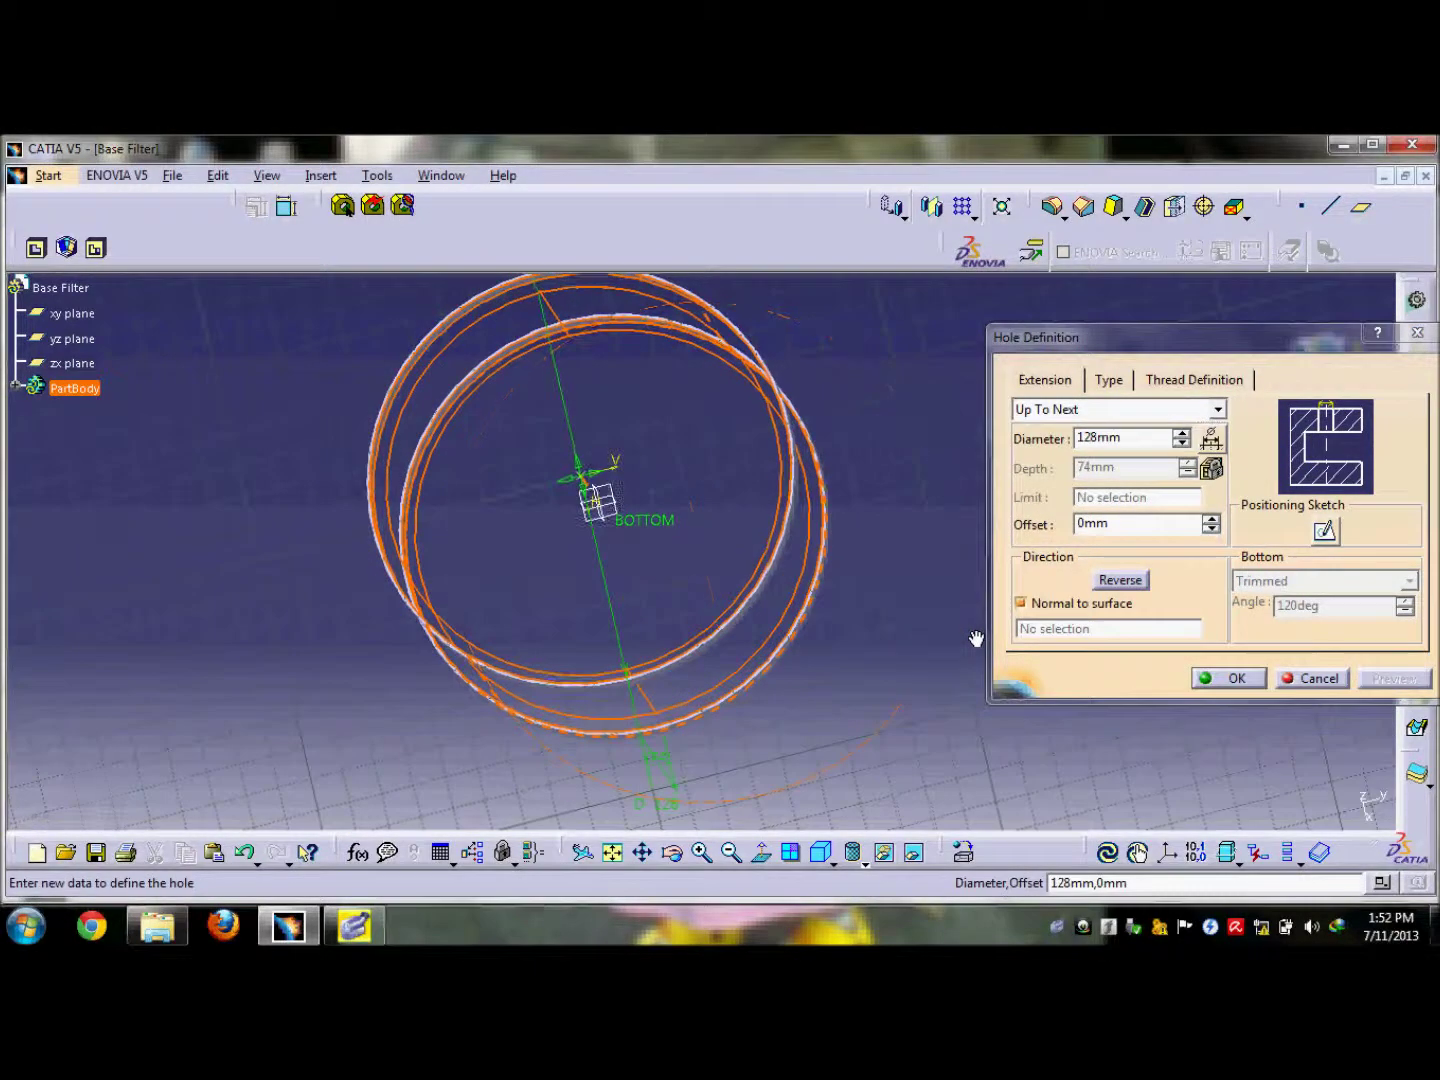
# Set the hole's diameter to 118 mm, keep the Up To Next extension, and create the hole.
pyautogui.doubleClick(1127, 441)
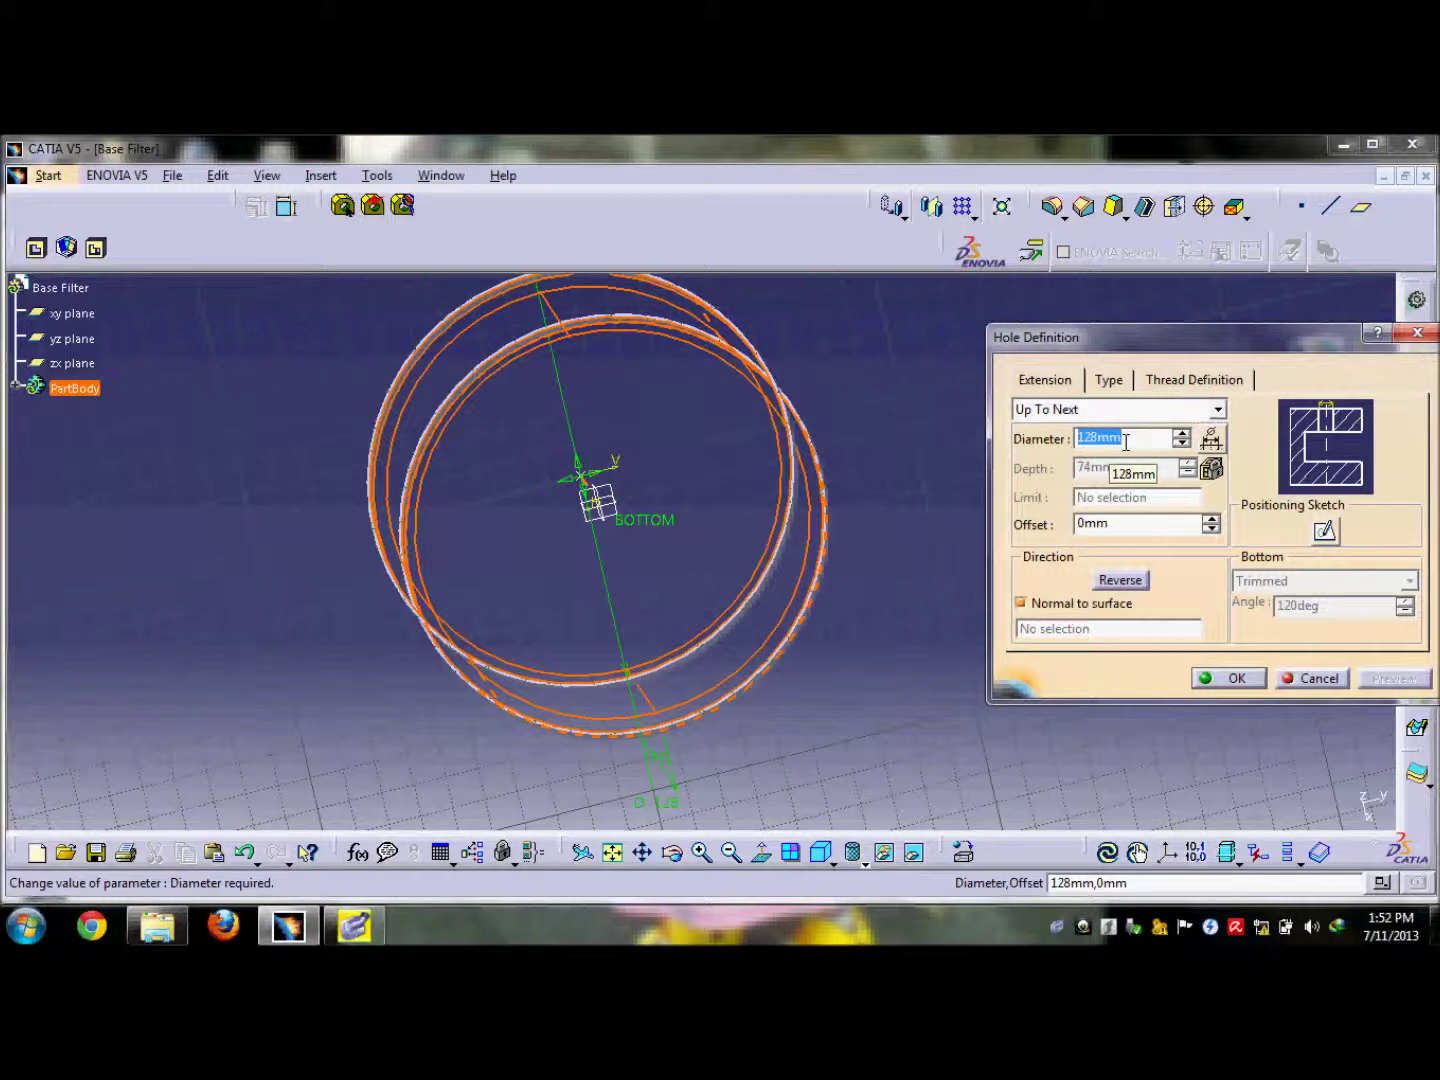
pyautogui.write('118')
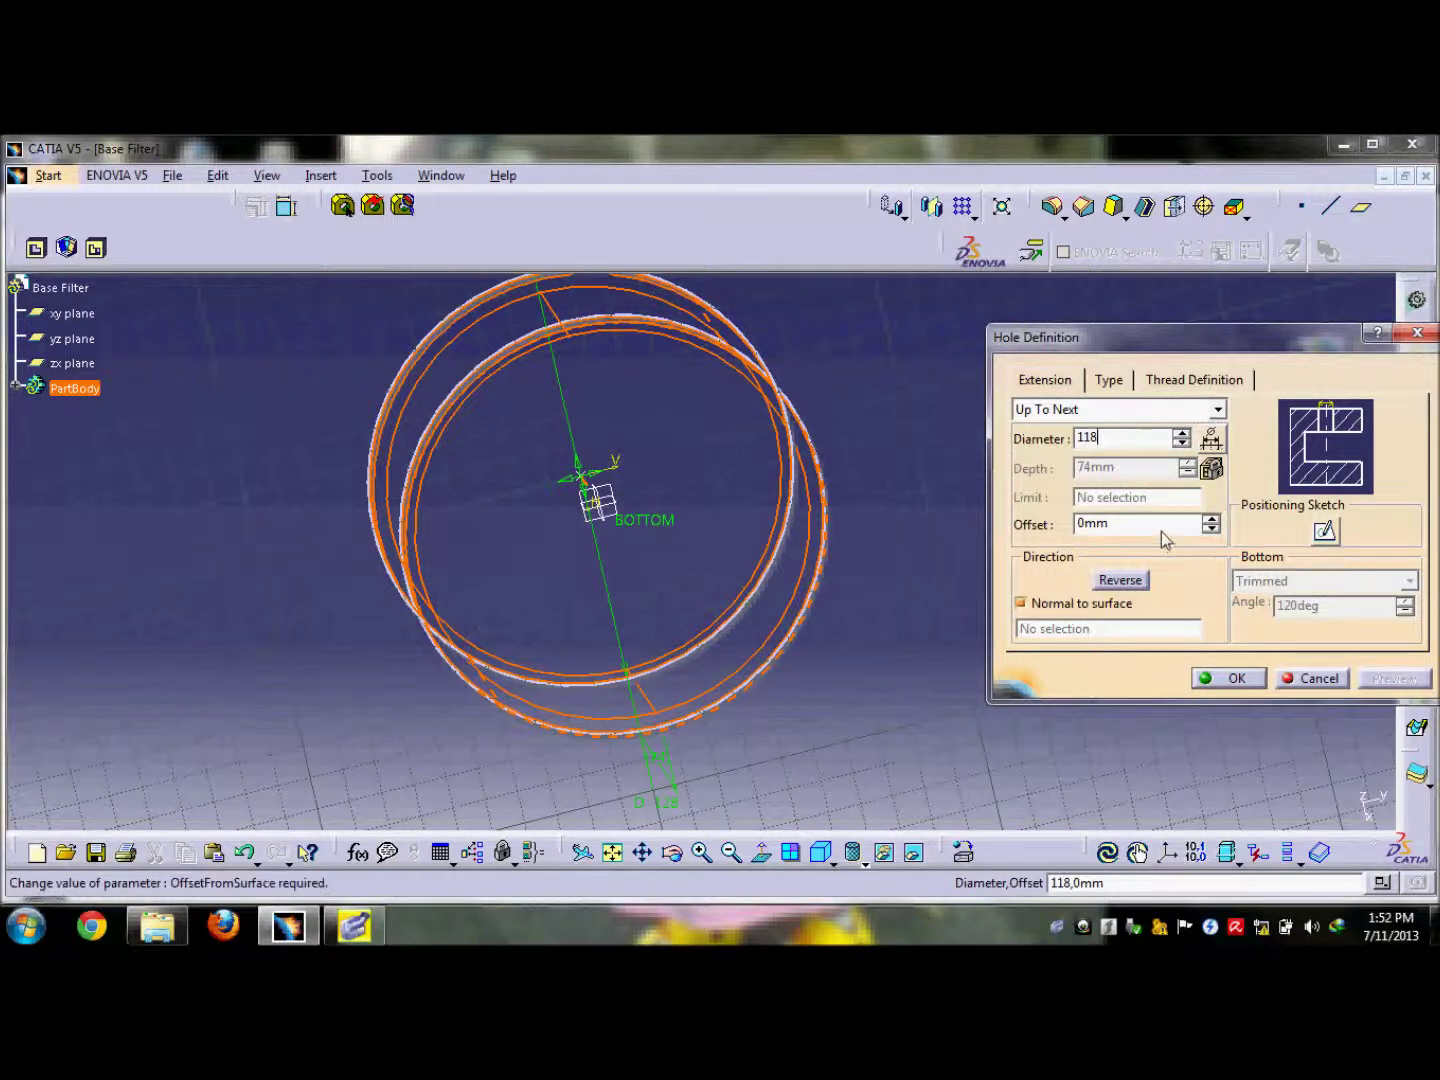
pyautogui.click(1137, 416)
pyautogui.click(1137, 420)
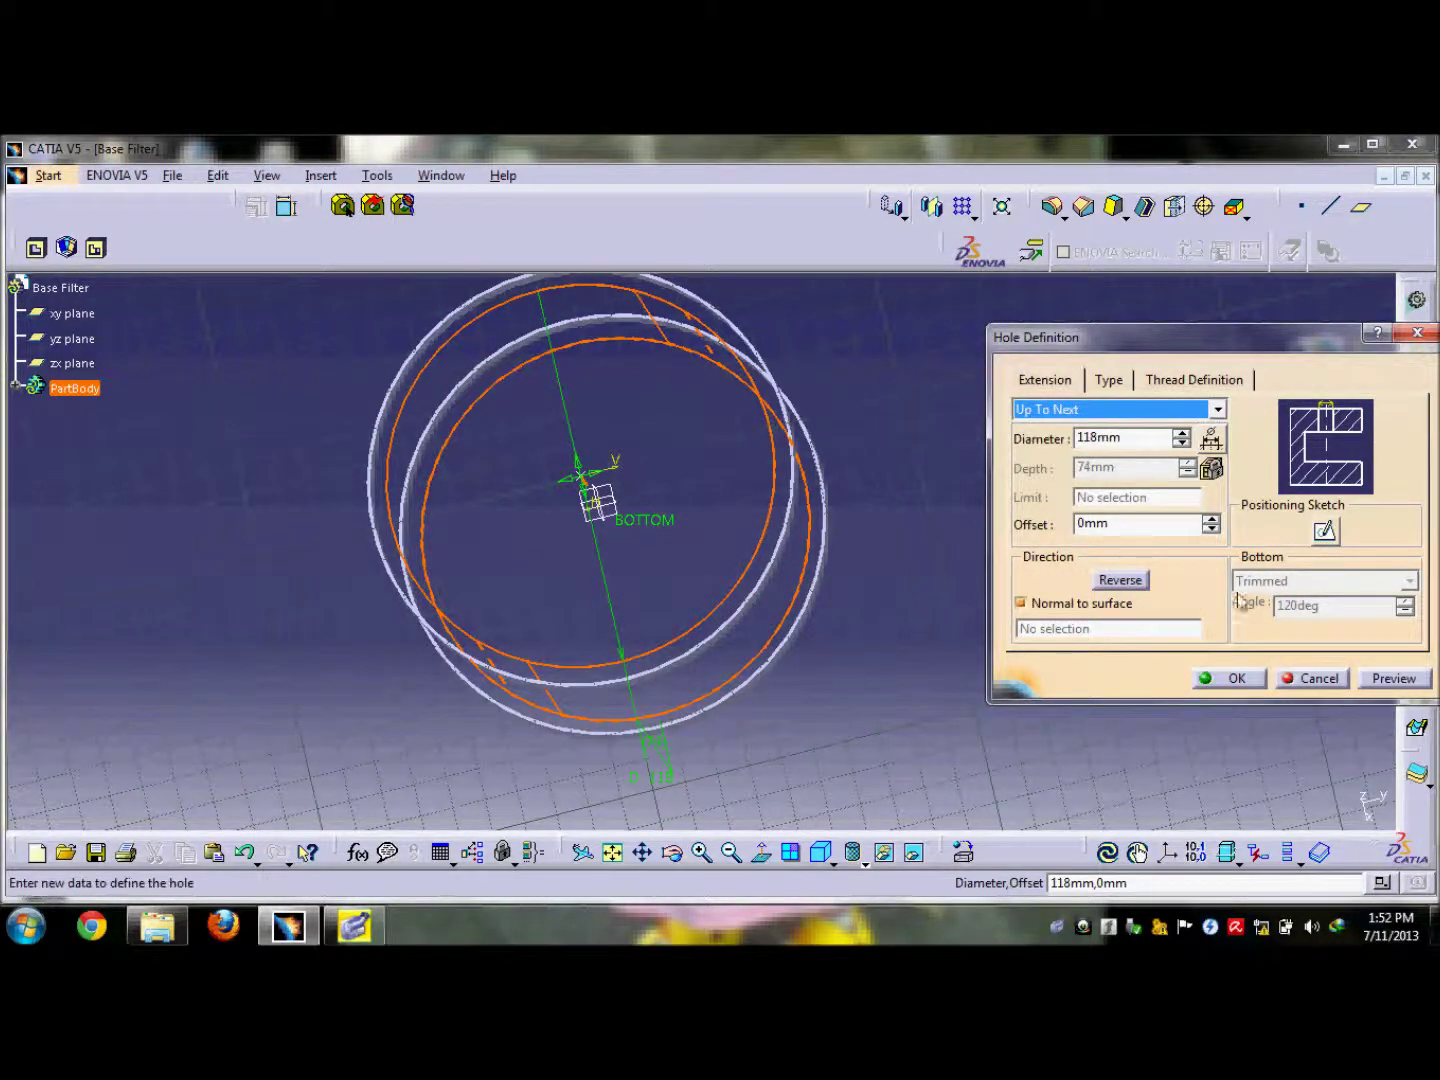
pyautogui.click(1393, 678)
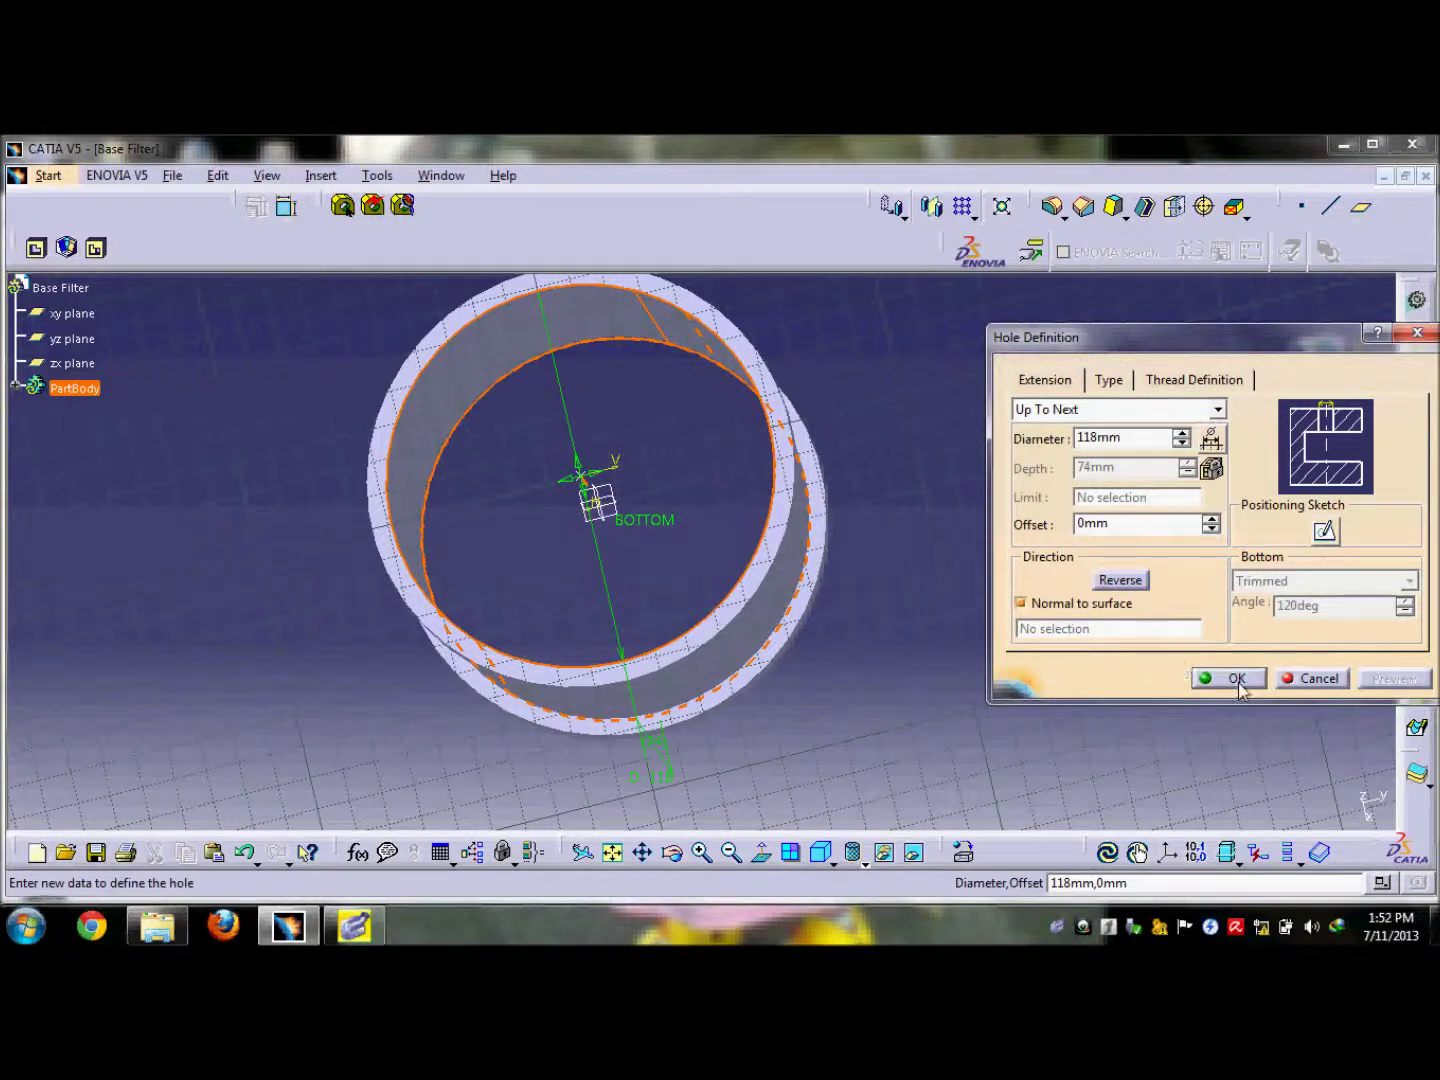
pyautogui.click(1236, 679)
# Open a sketch on the vertical zx plane through the part's centre.
pyautogui.moveTo(1064, 720); pyautogui.dragTo(768, 646, button='middle')
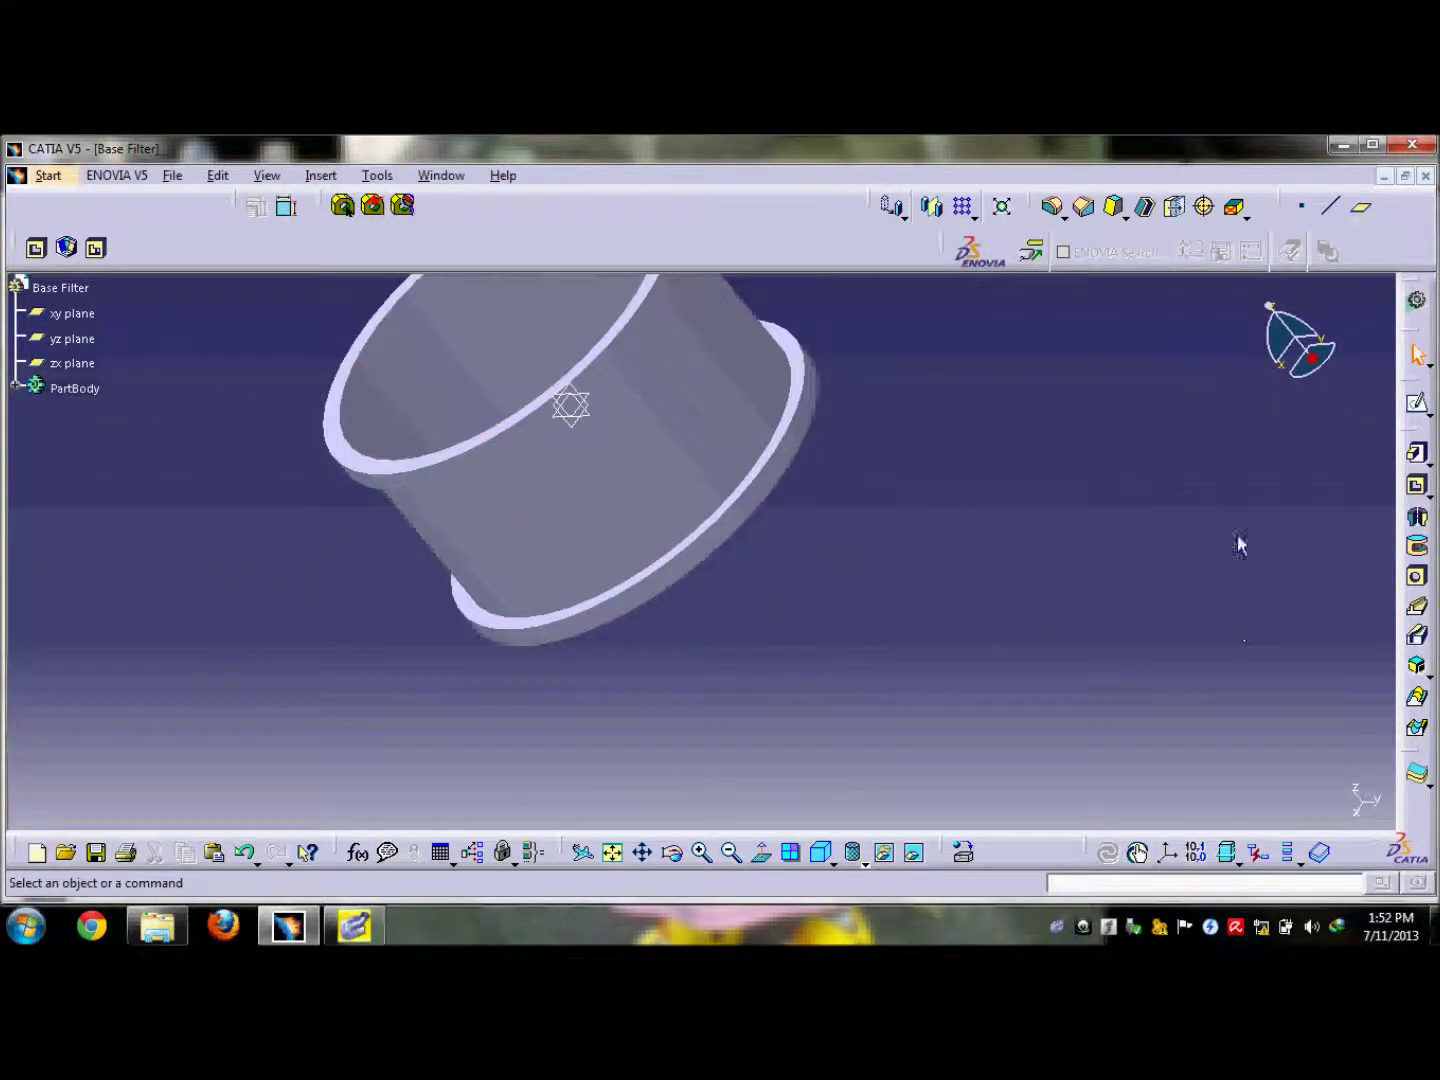
pyautogui.click(1417, 402)
pyautogui.moveTo(354, 451); pyautogui.dragTo(634, 631, button='middle')
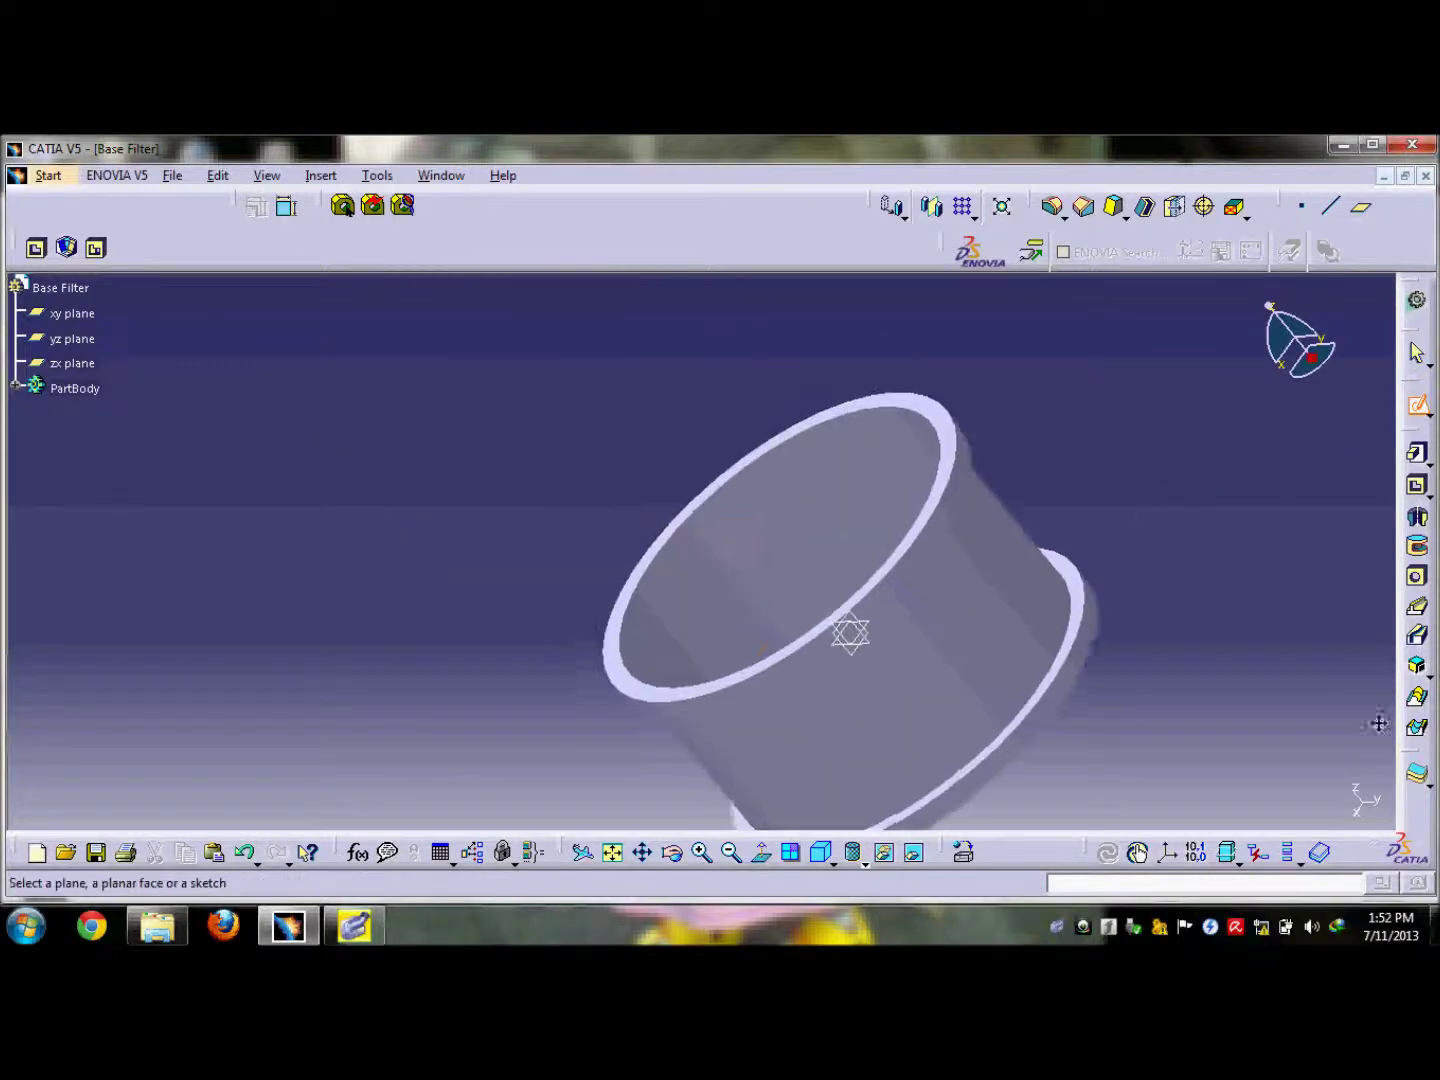
pyautogui.click(850, 645)
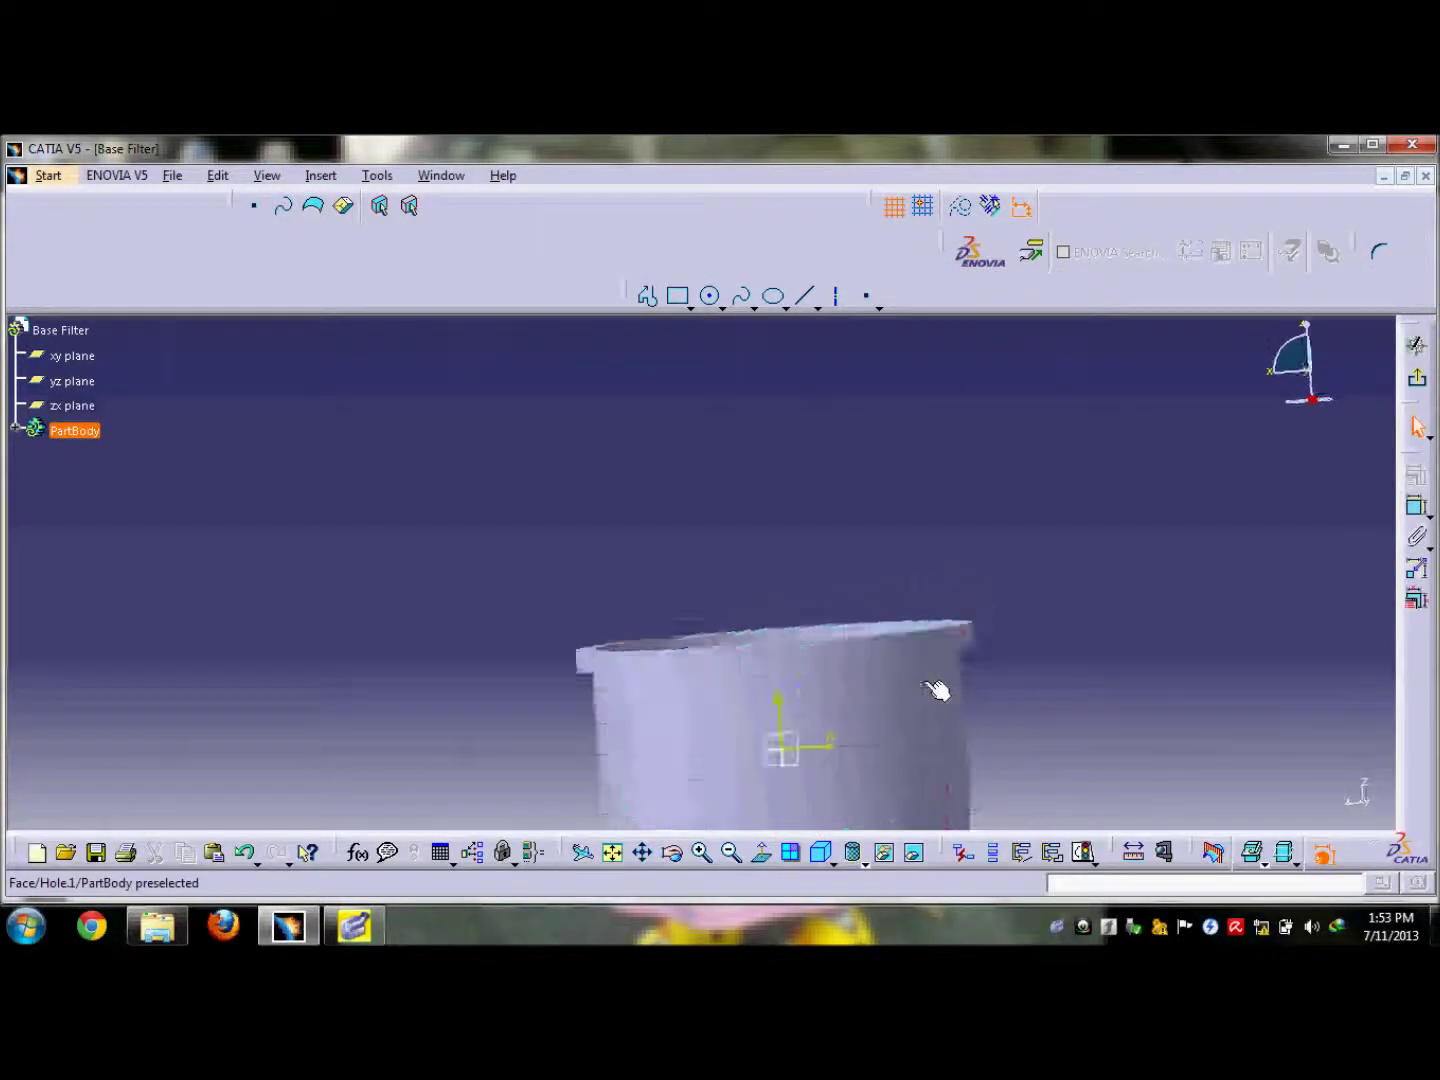
pyautogui.moveTo(1141, 737); pyautogui.dragTo(1129, 588, button='middle')
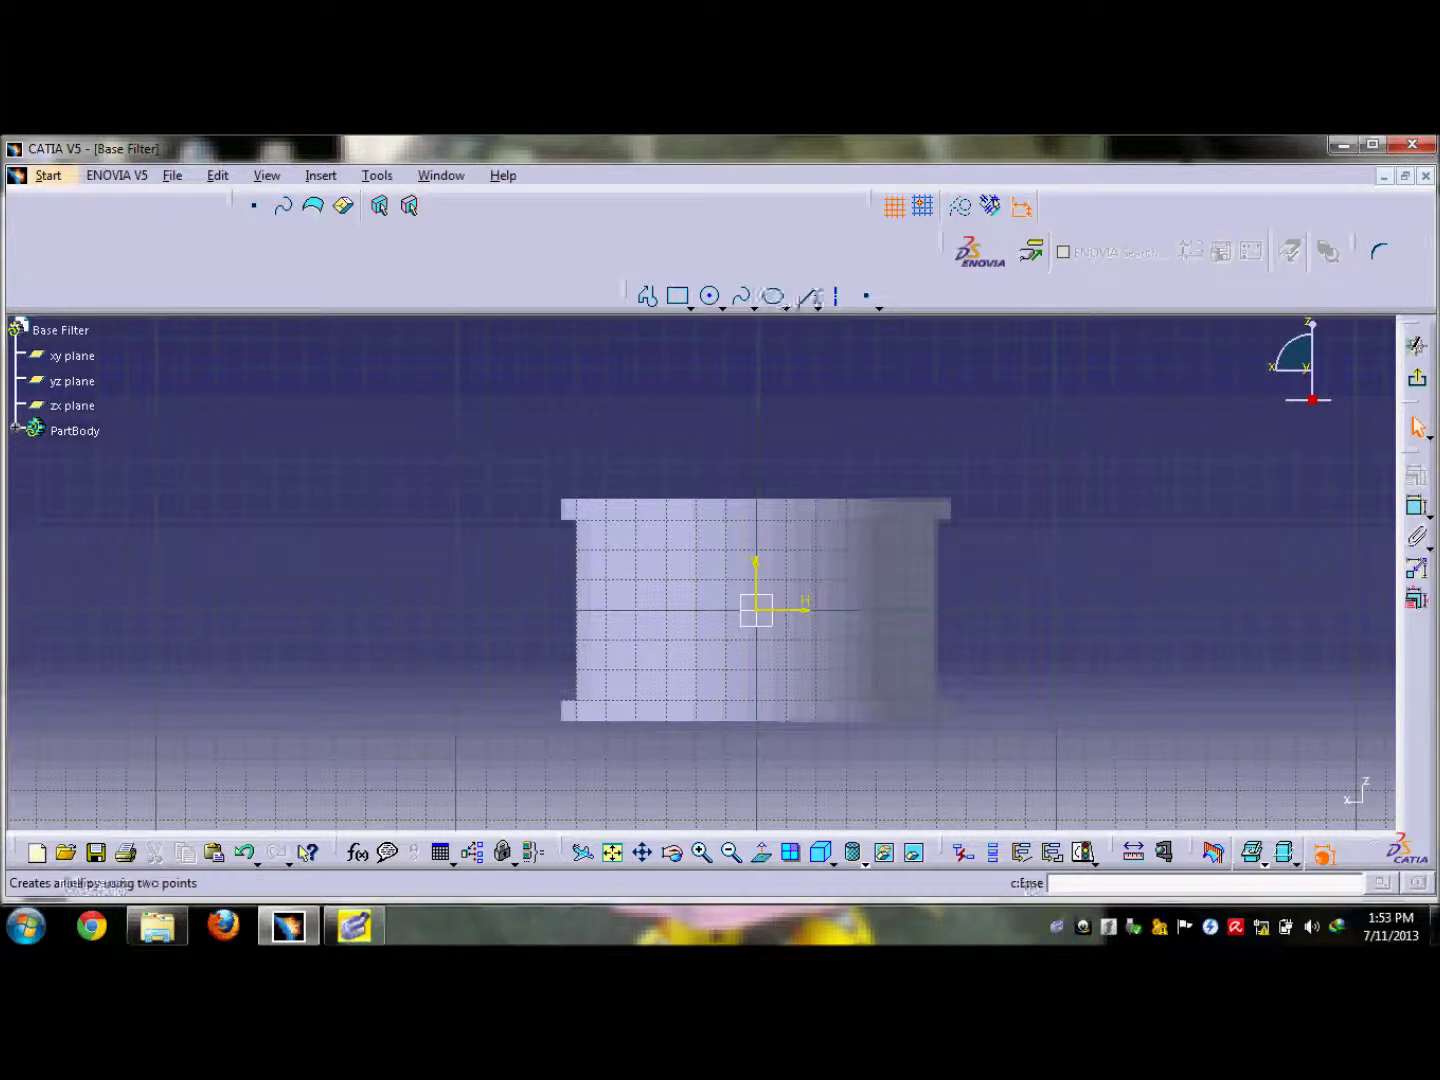
pyautogui.click(808, 297)
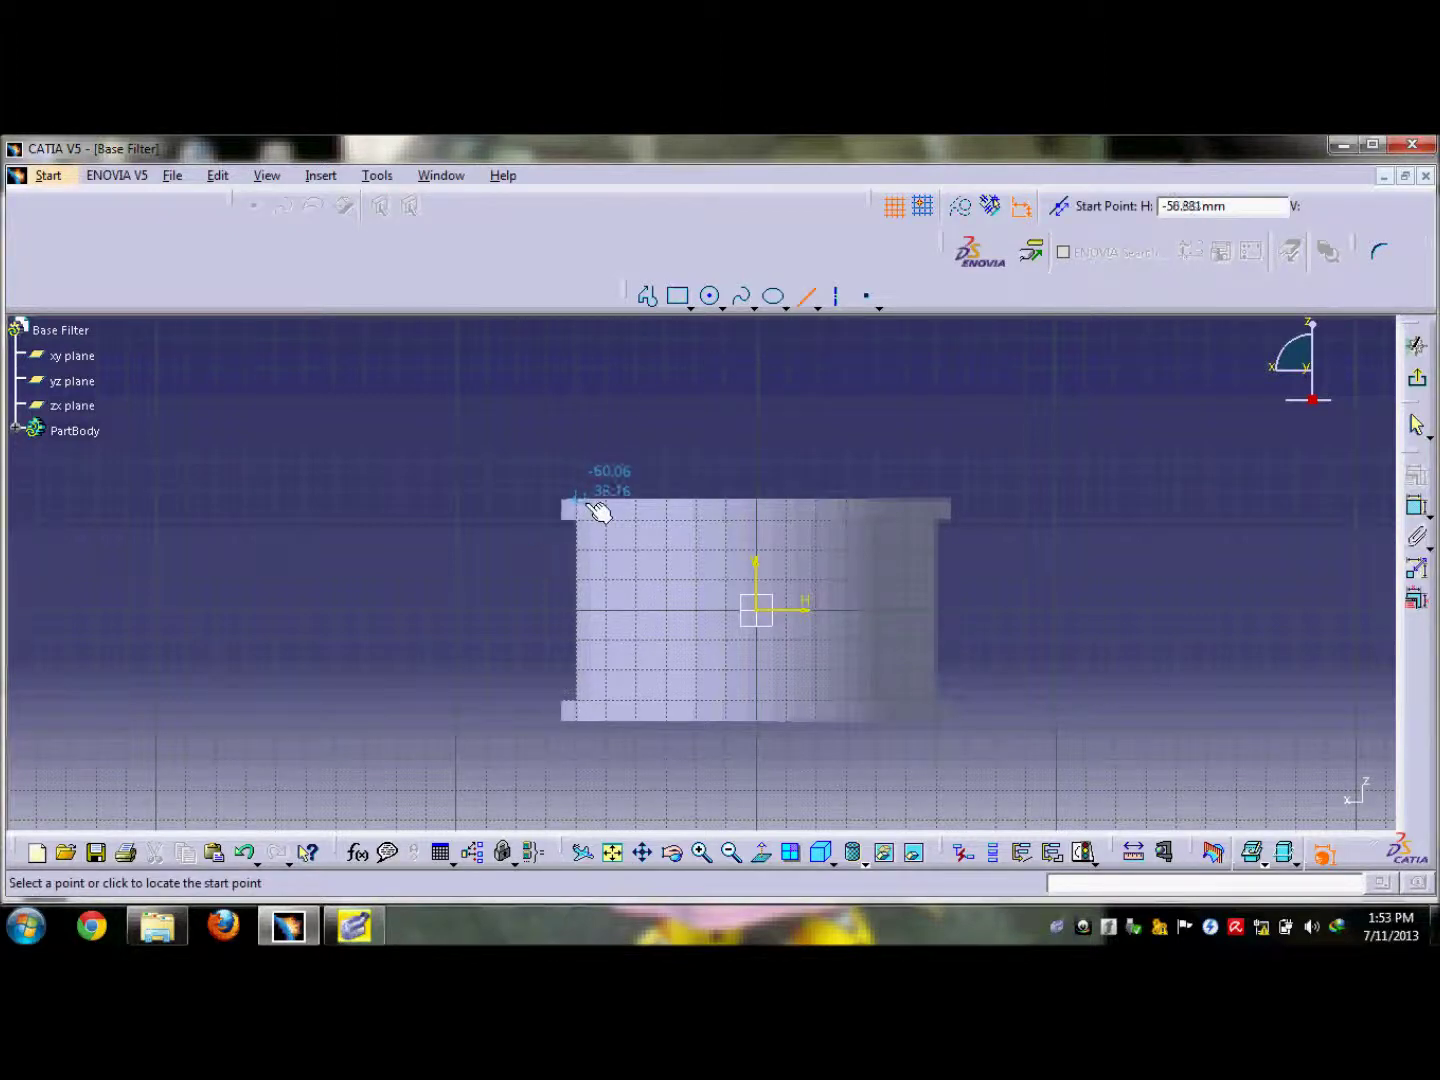
pyautogui.click(577, 499)
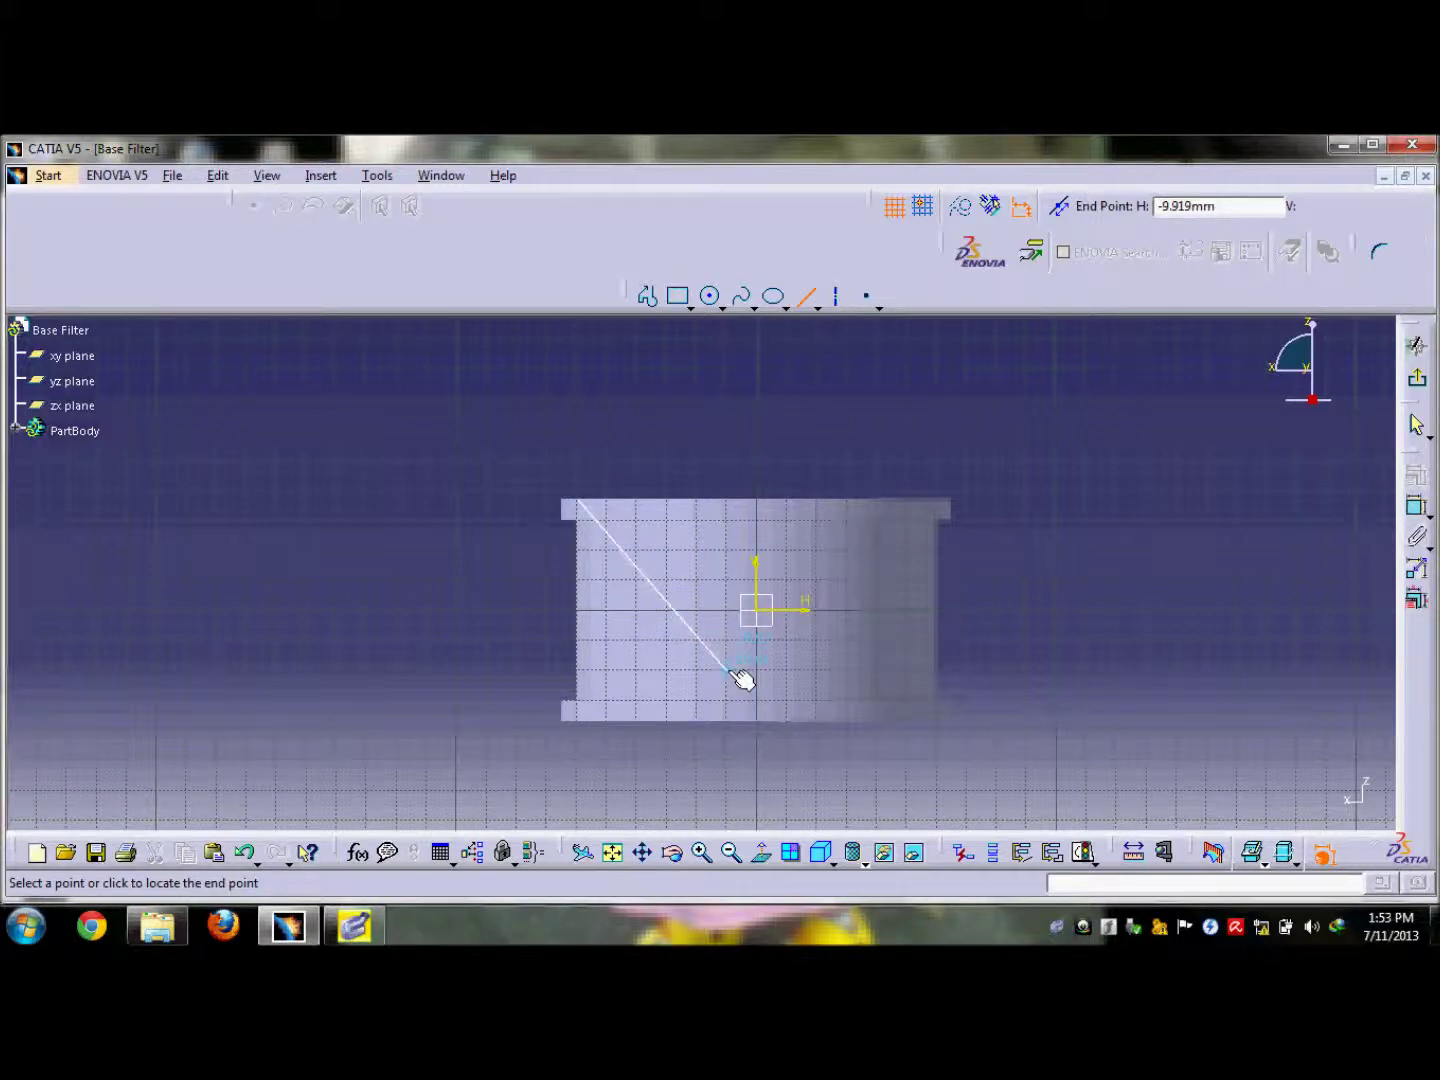
pyautogui.press('Escape')
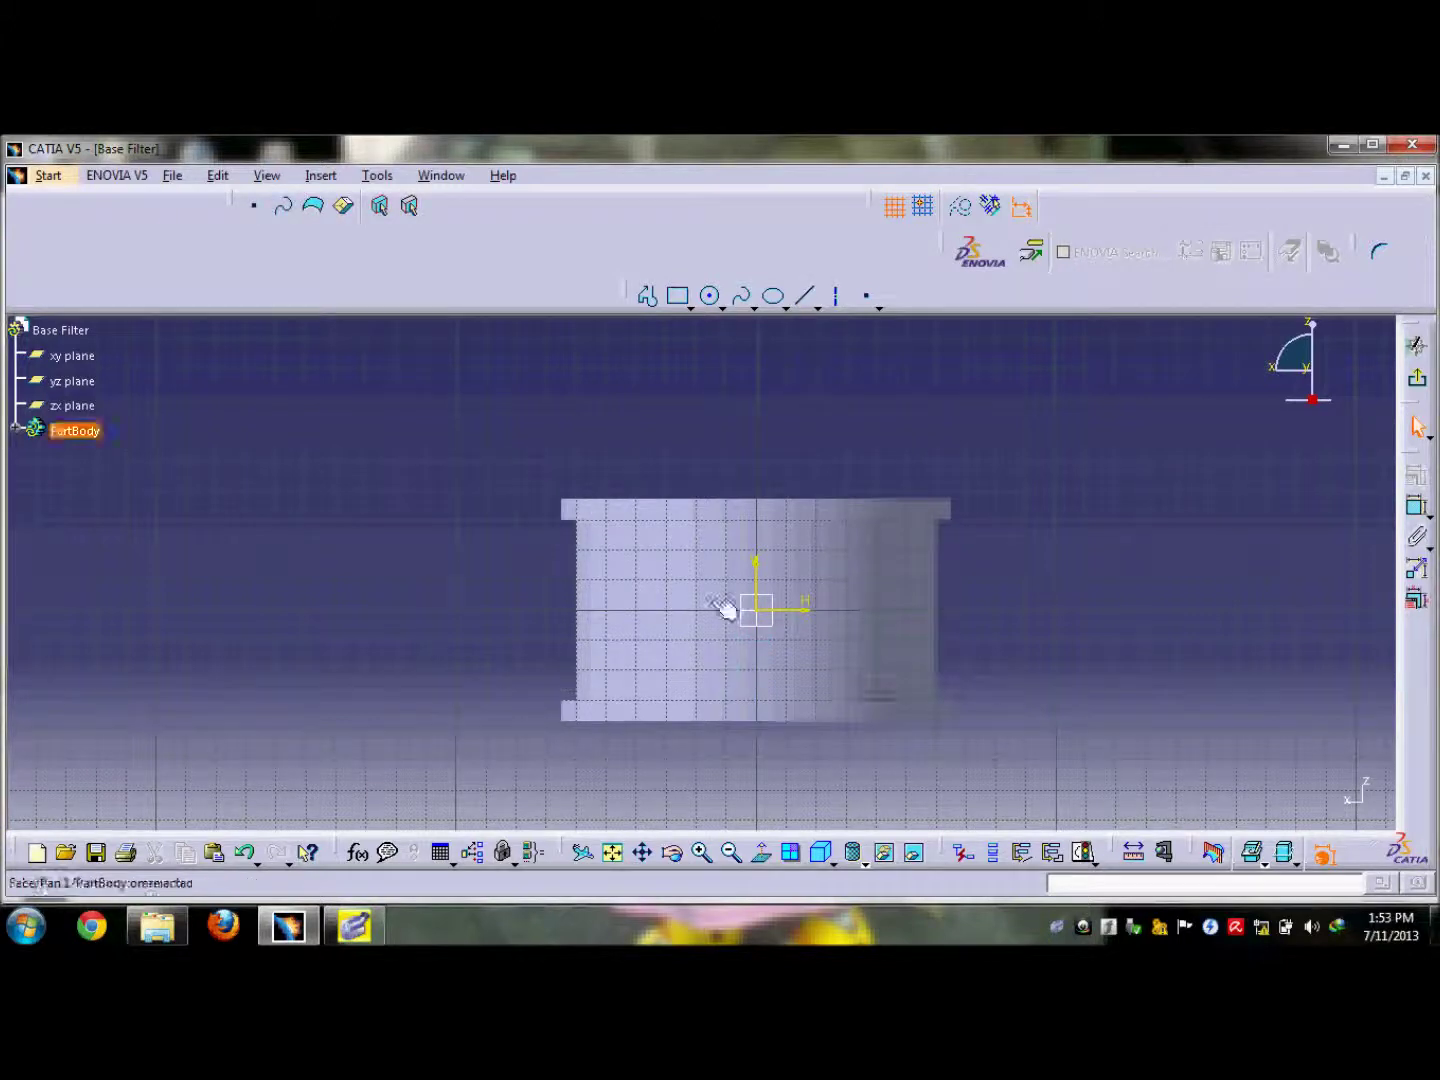
pyautogui.moveTo(659, 463)
pyautogui.mouseDown(button='middle')
pyautogui.moveTo(662, 508)
pyautogui.moveTo(640, 480)
pyautogui.mouseUp(button='middle')
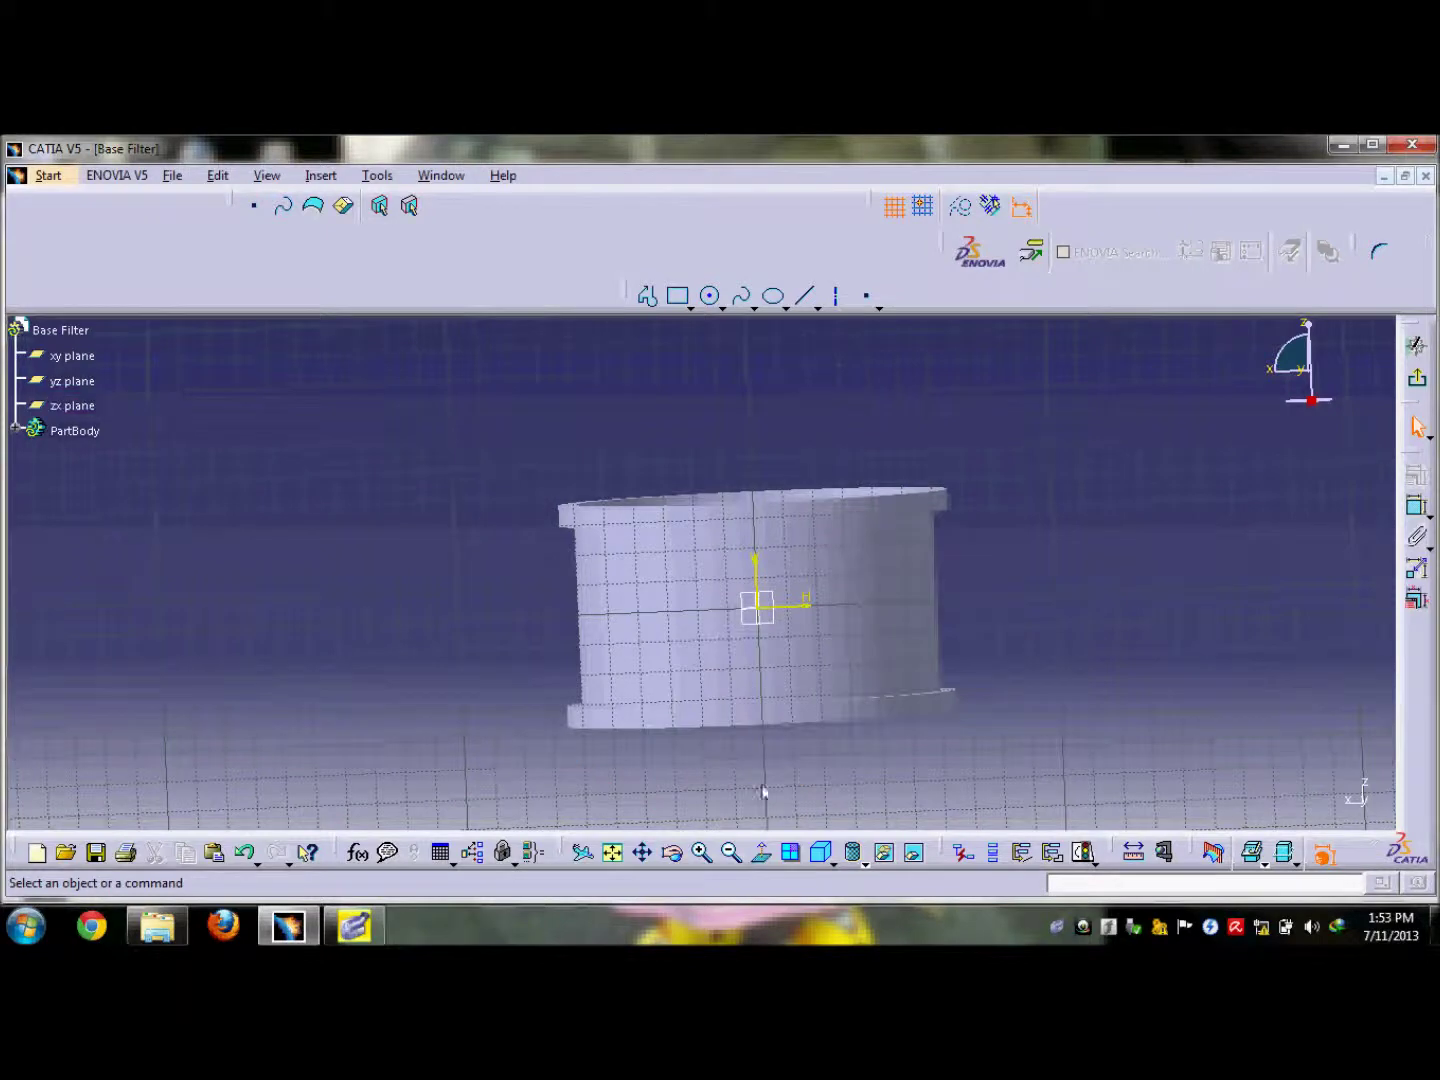
pyautogui.click(762, 852)
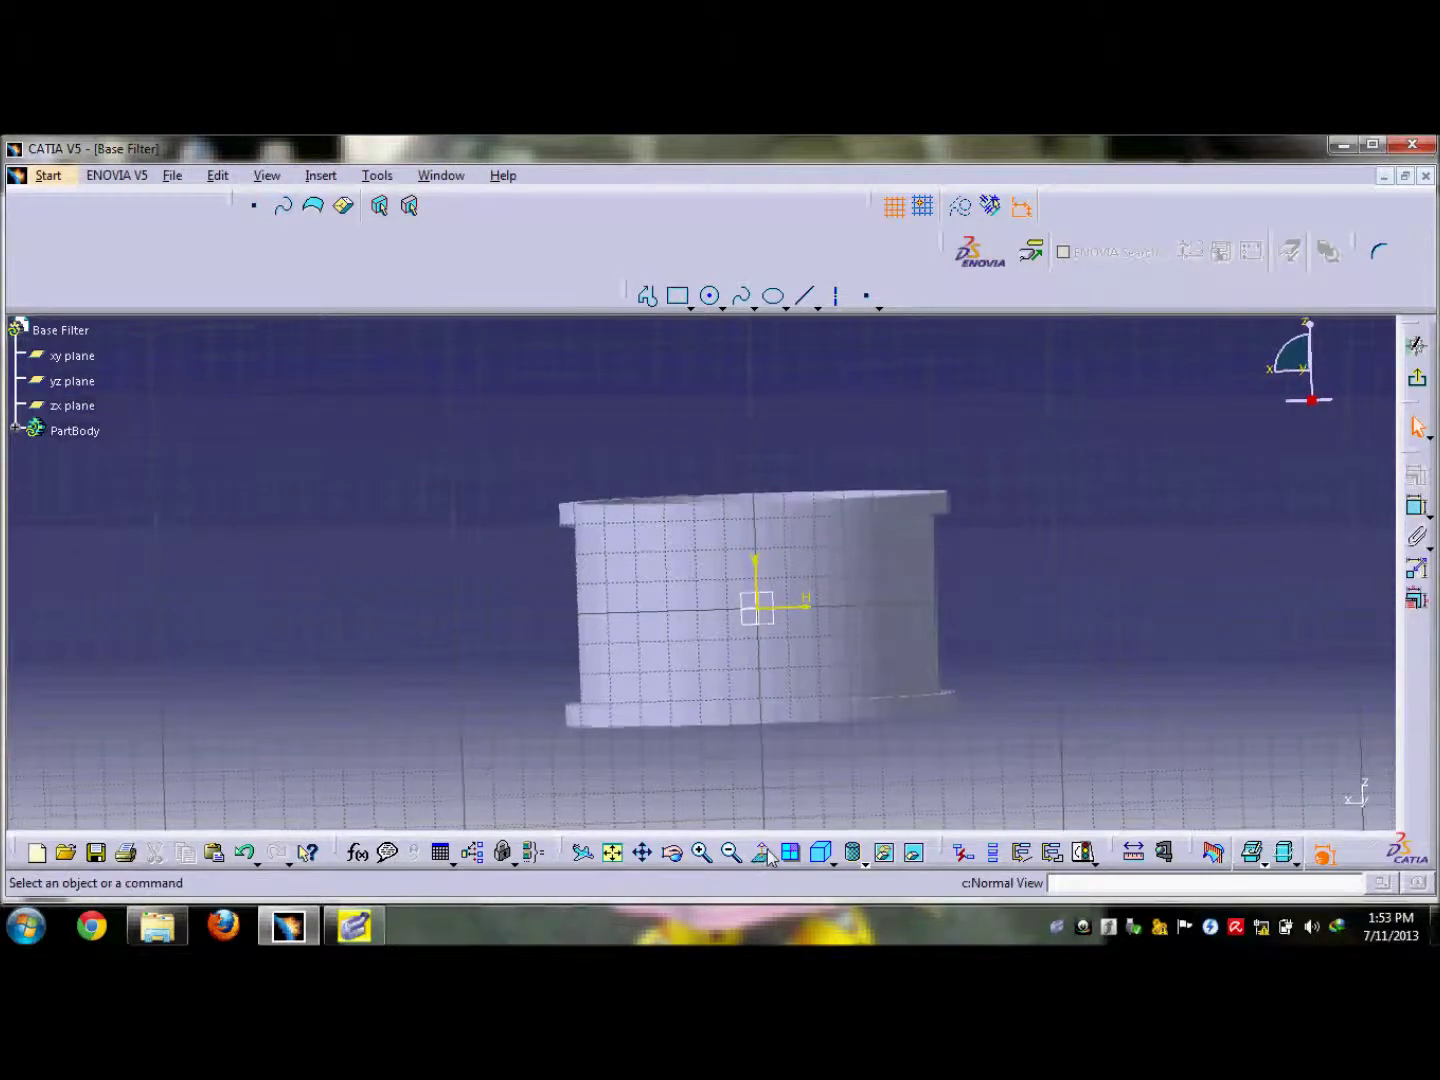
# Draw a slanted line from the upper flange at about H -59 mm down to about H -10 mm, just below the horizontal axis.
pyautogui.click(805, 296)
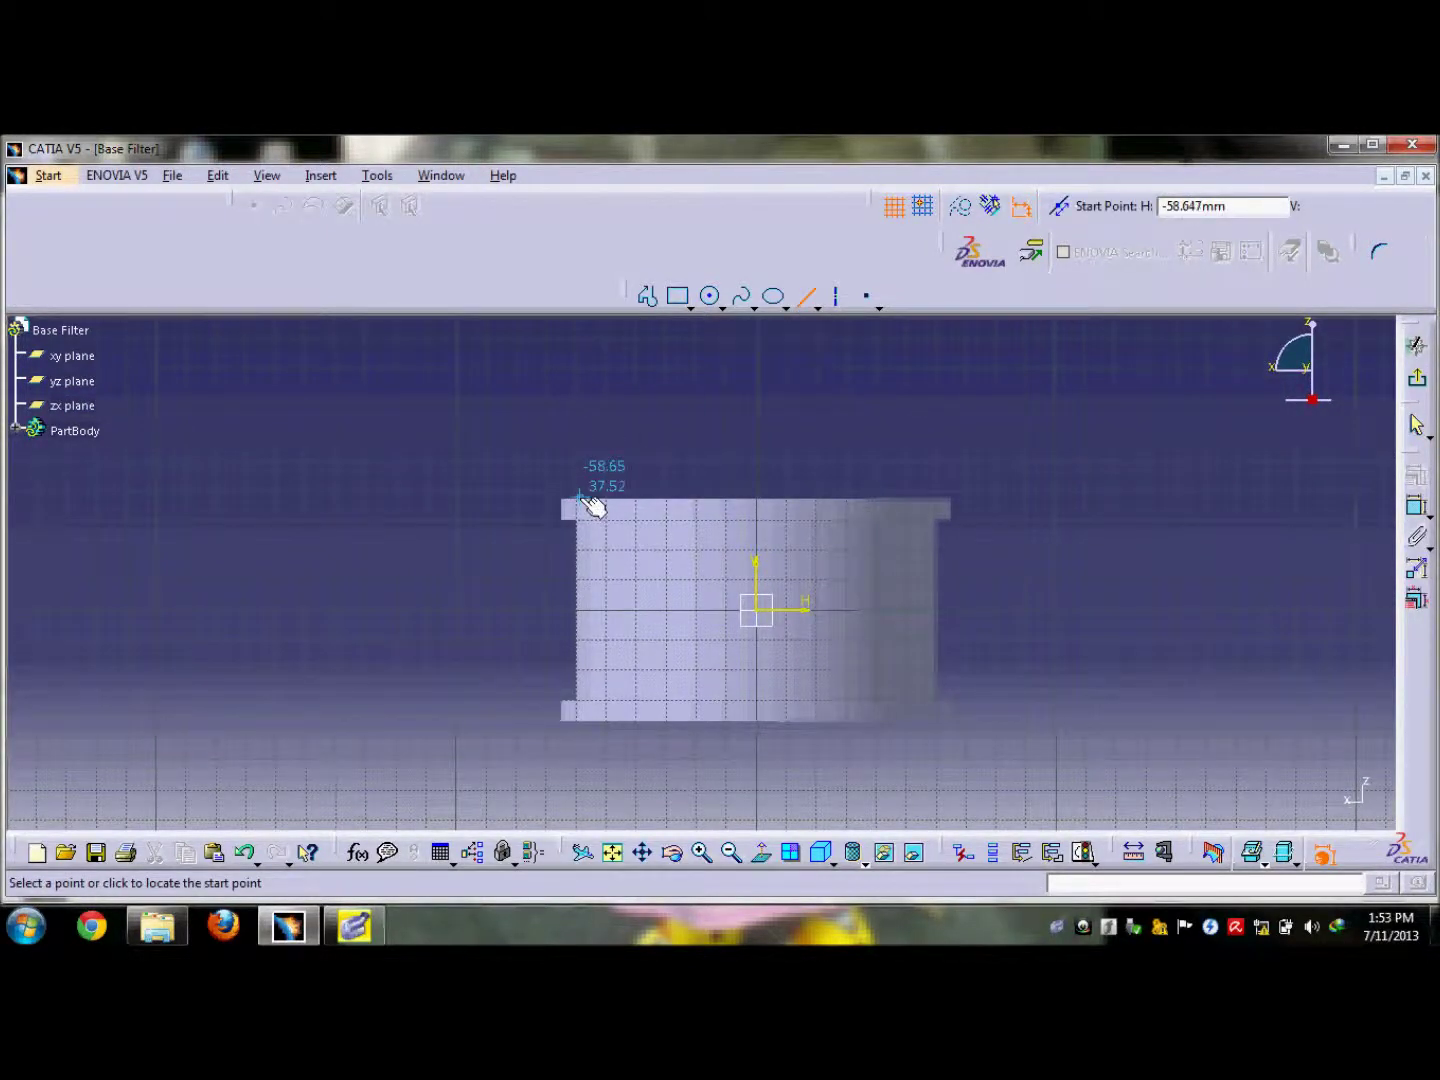
pyautogui.click(579, 500)
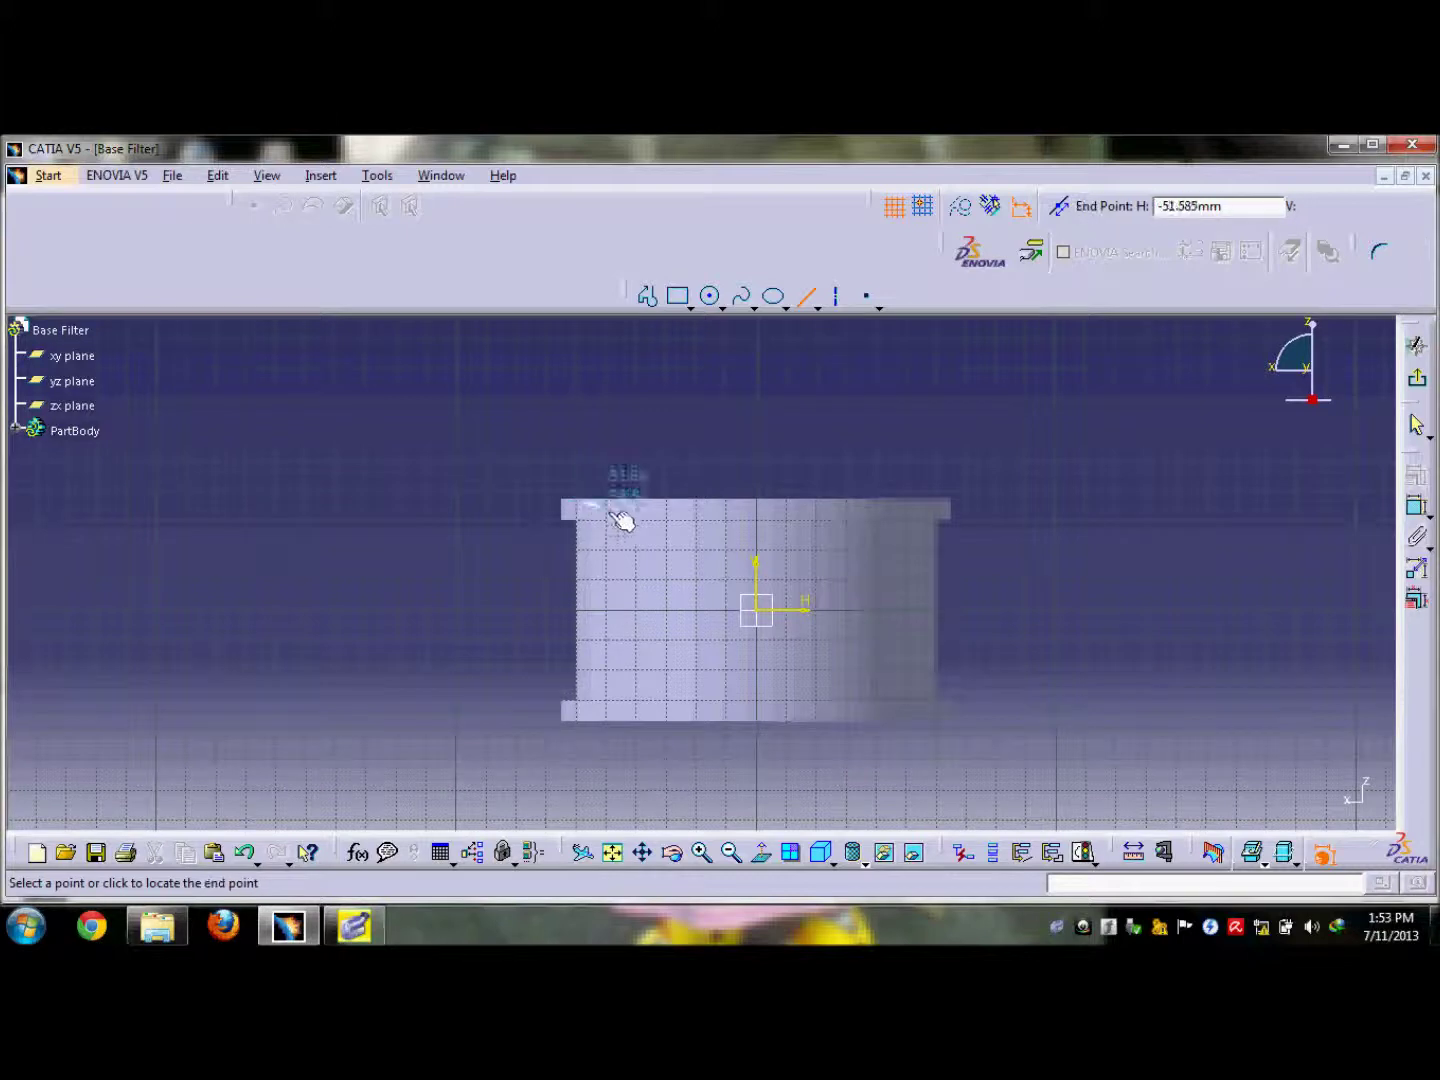
pyautogui.click(728, 641)
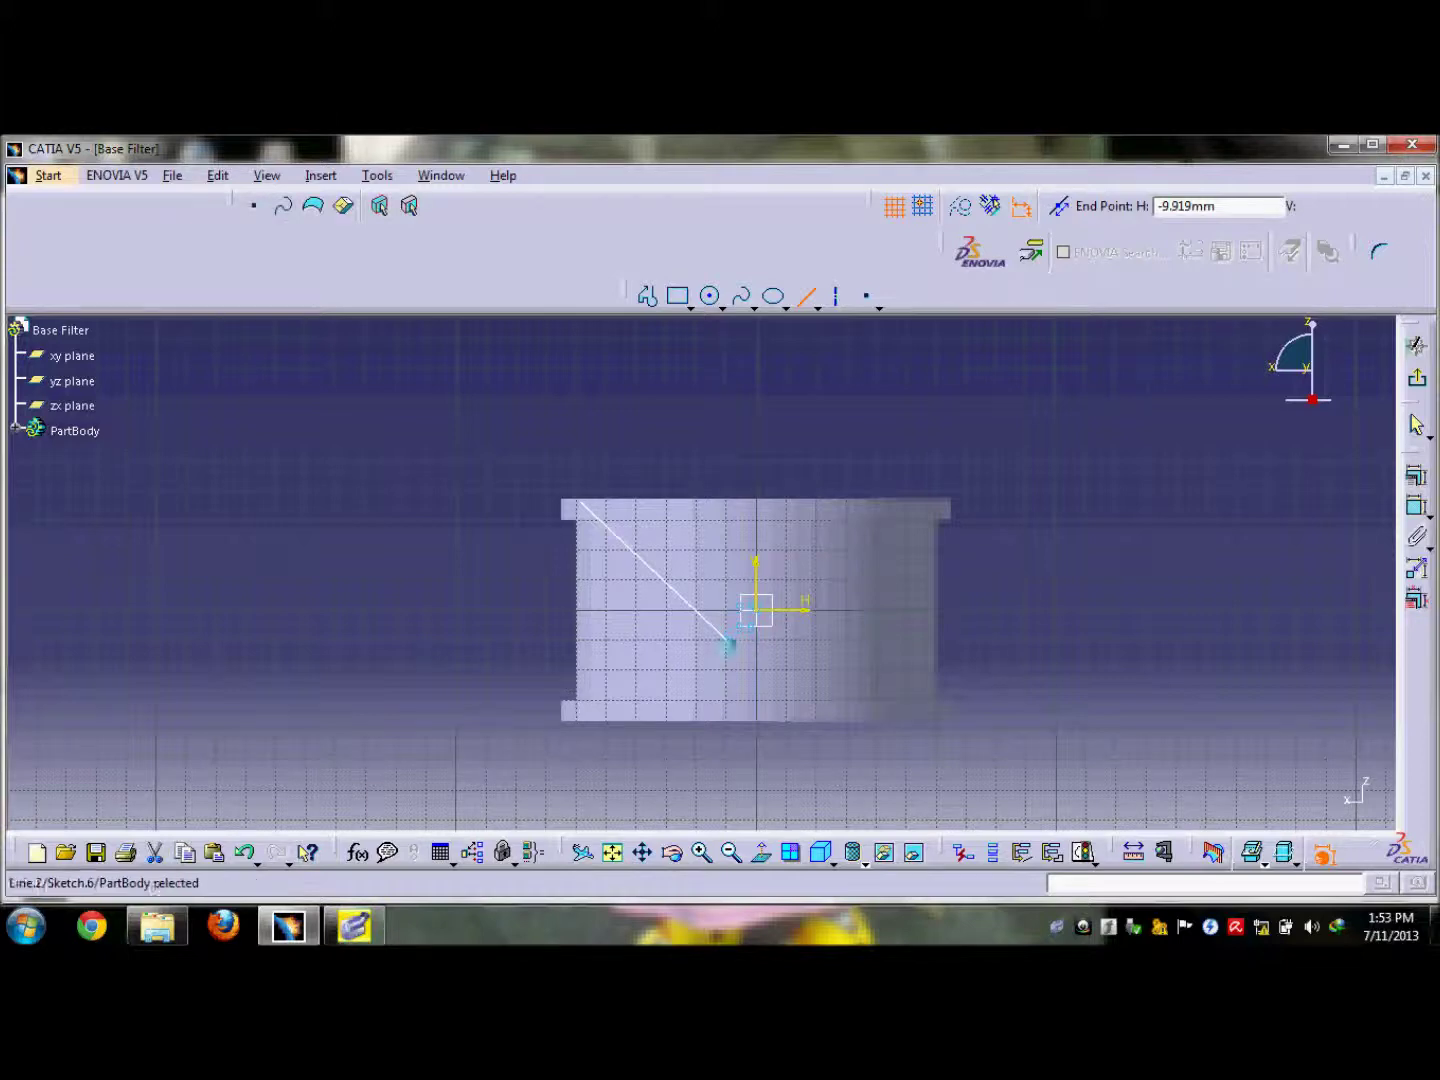
pyautogui.click(818, 308)
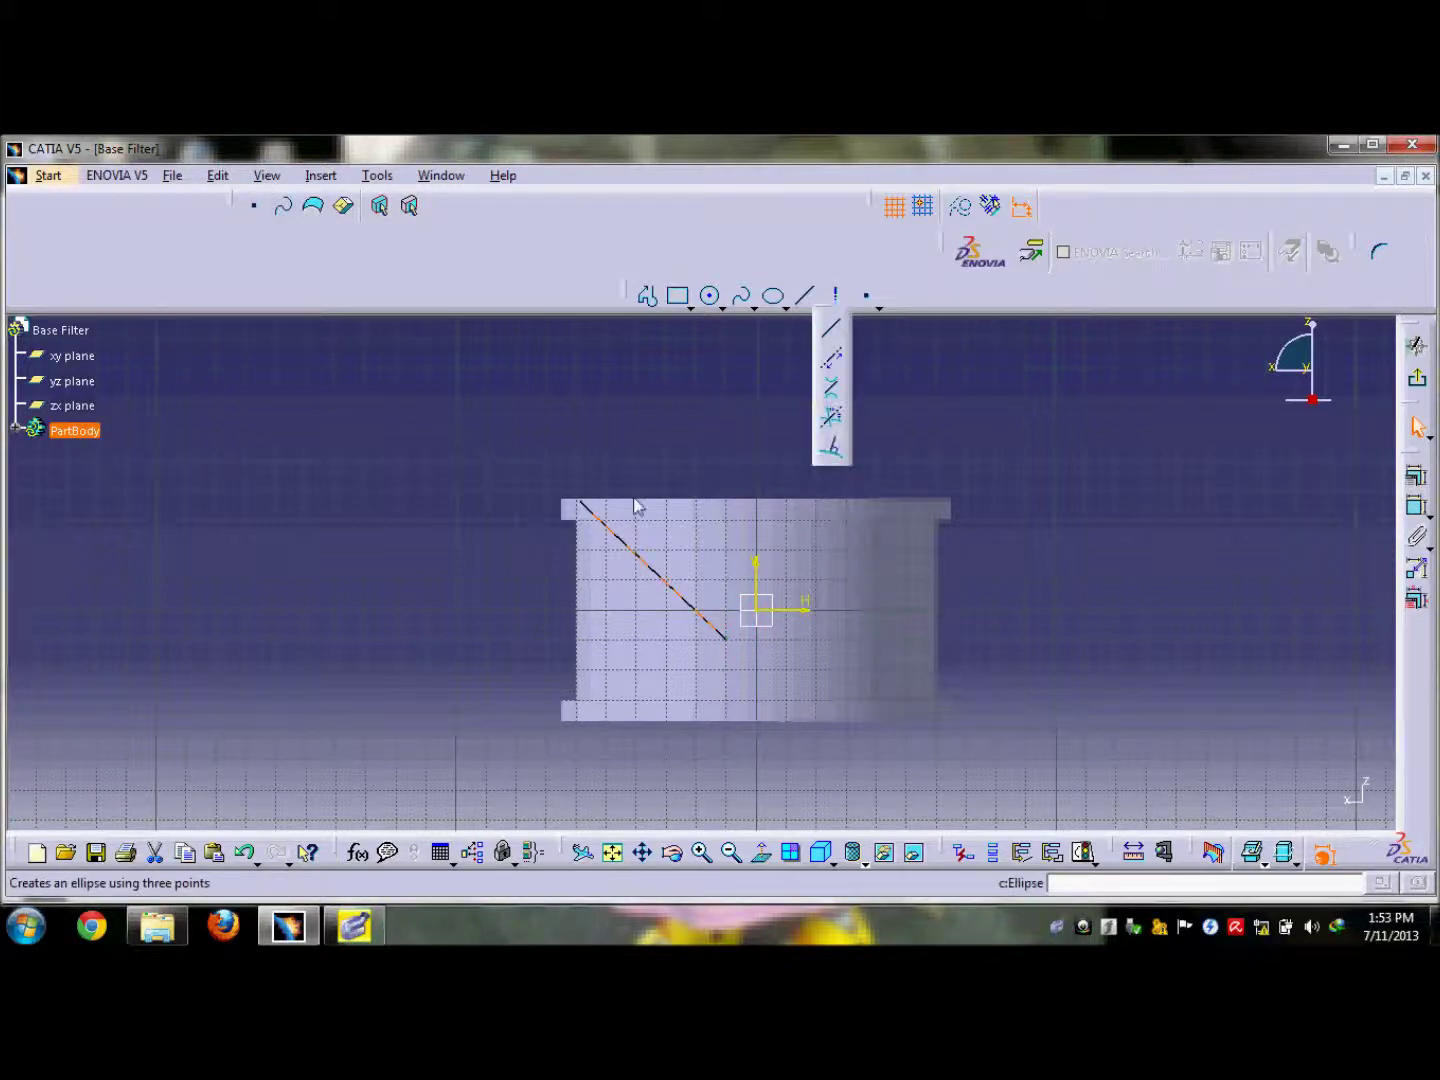
pyautogui.click(826, 340)
pyautogui.click(836, 322)
pyautogui.press('Escape')
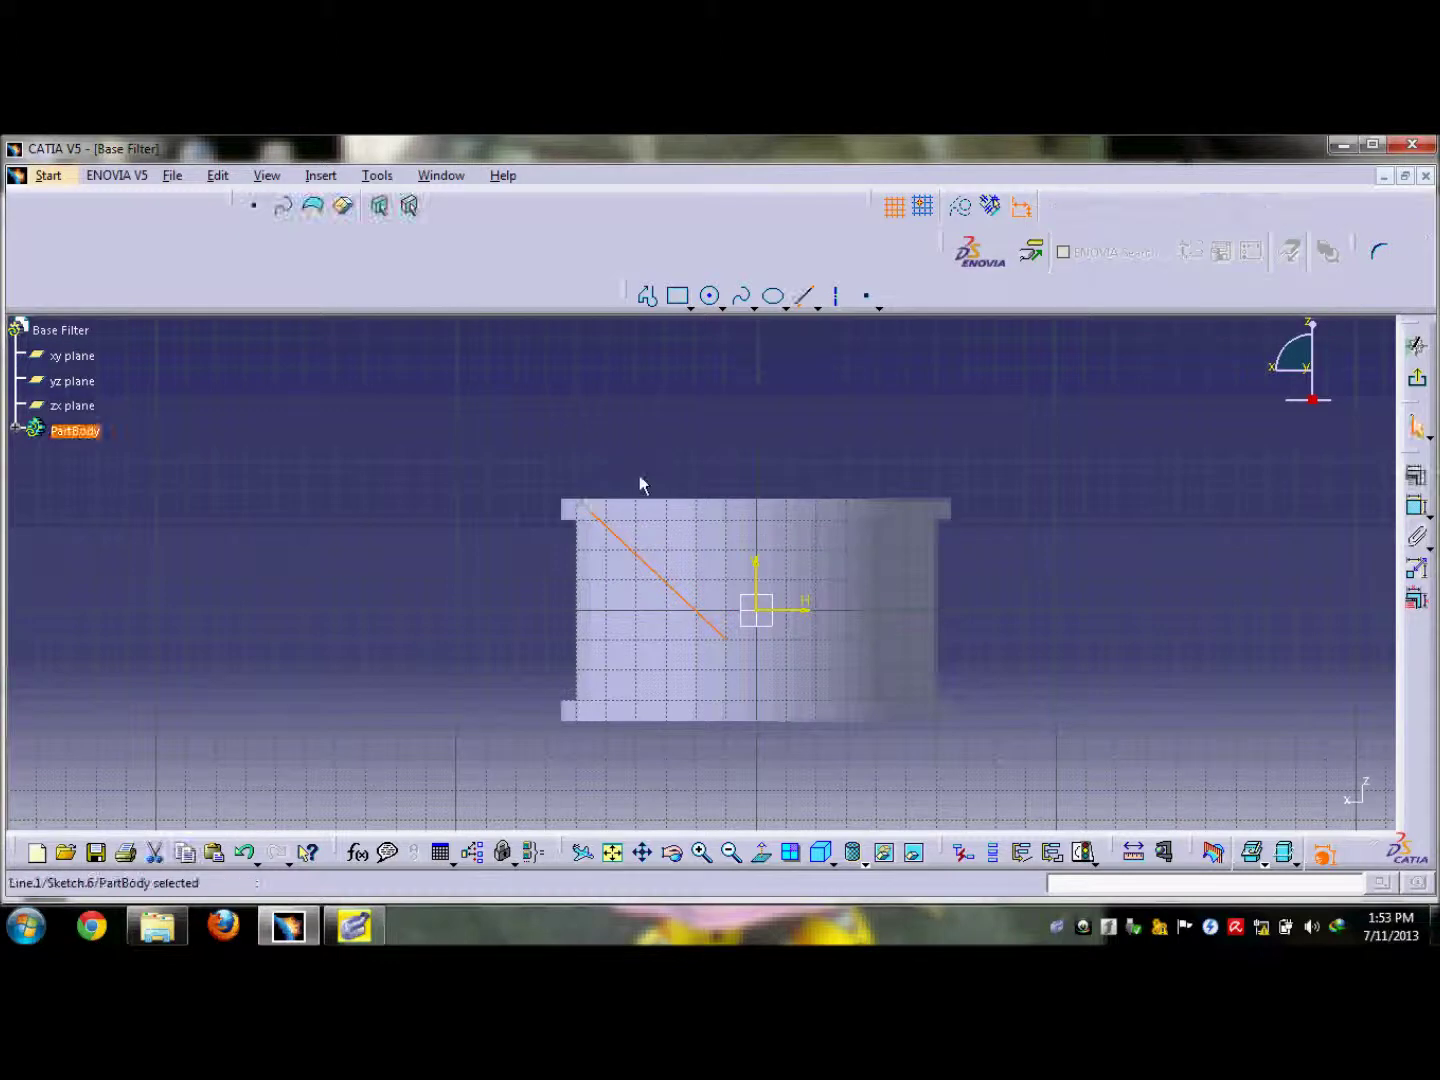
# Close the slanted line into a thin strip with a near-parallel line below it and a short vertical line at each end.
pyautogui.click(804, 299)
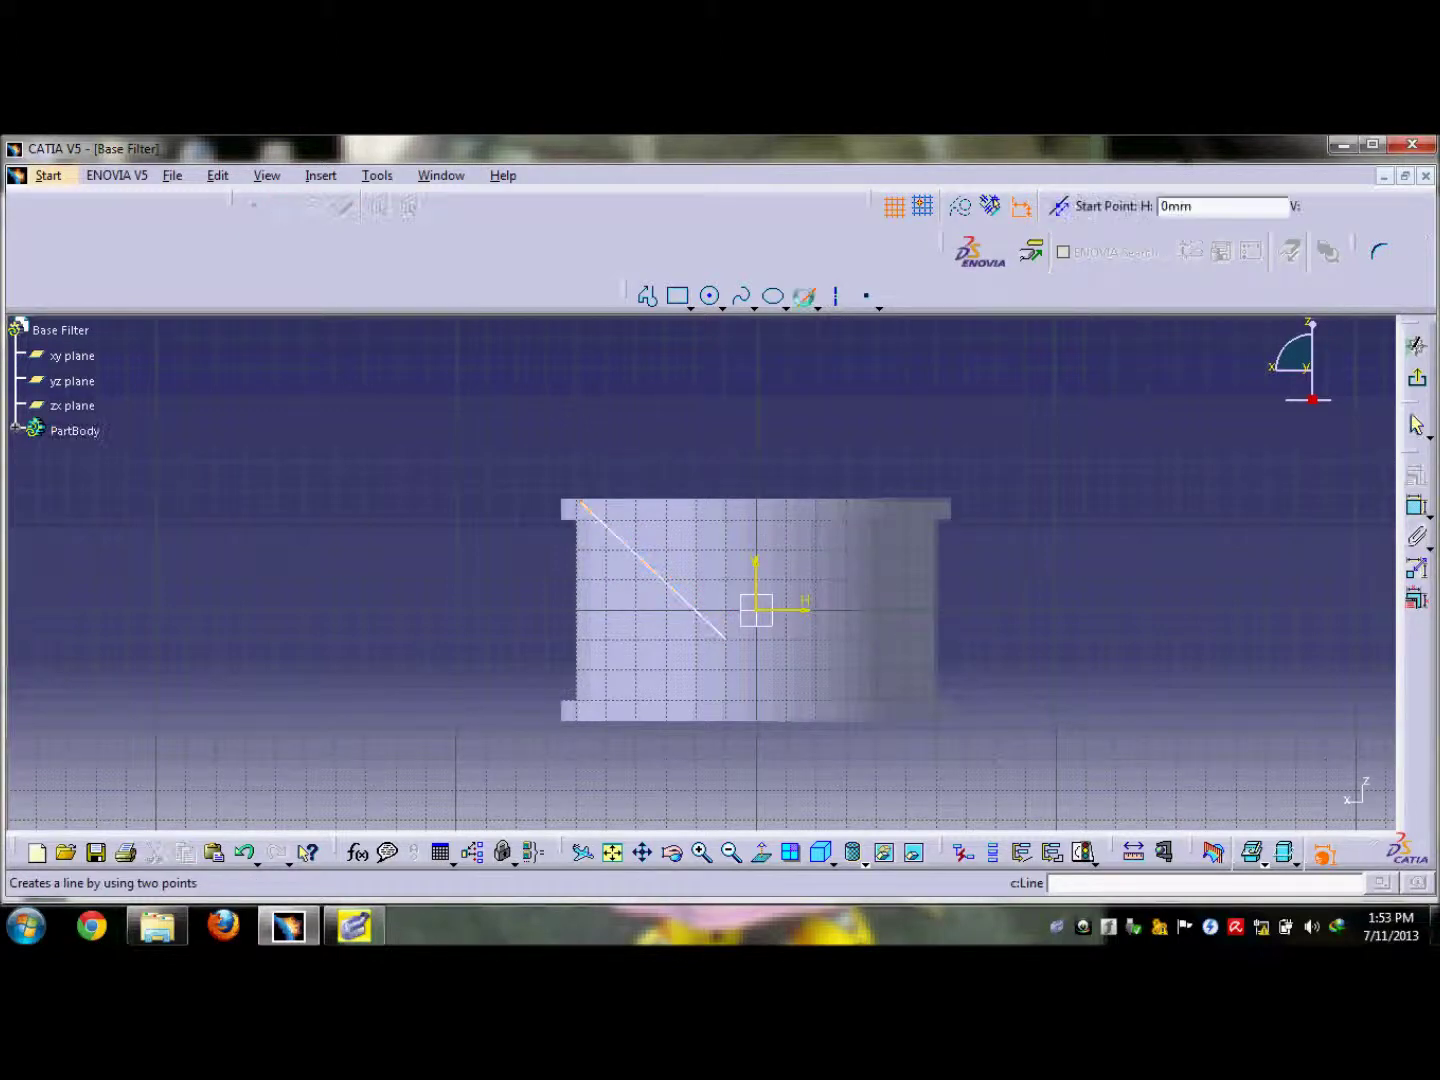
pyautogui.click(590, 505)
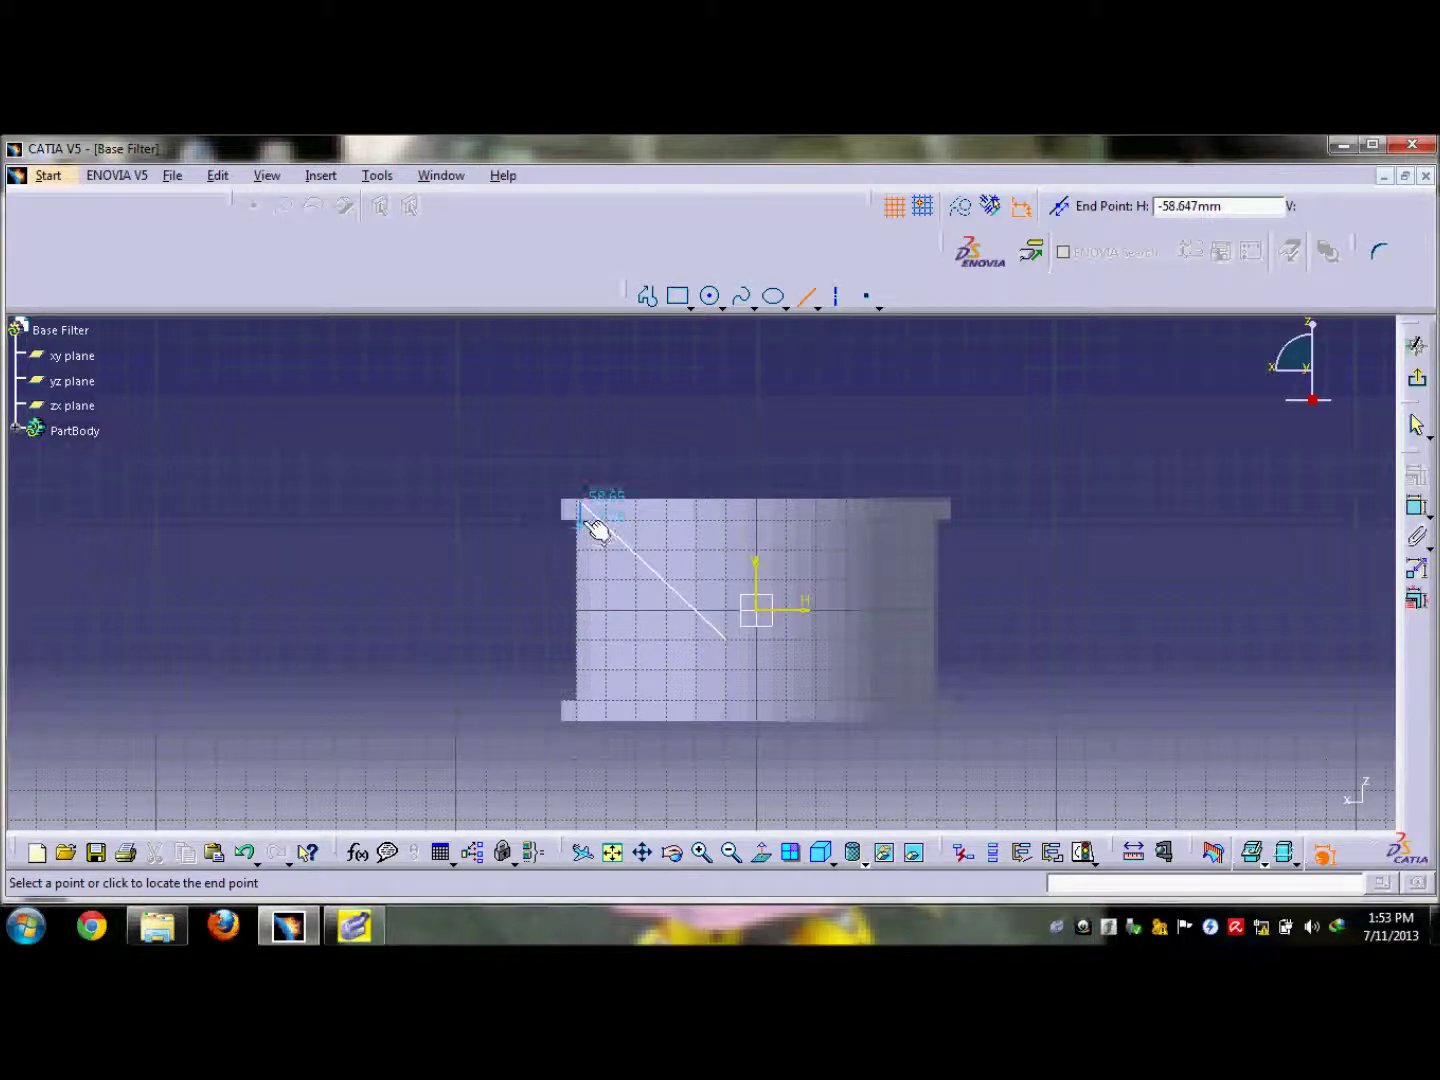
pyautogui.click(592, 522)
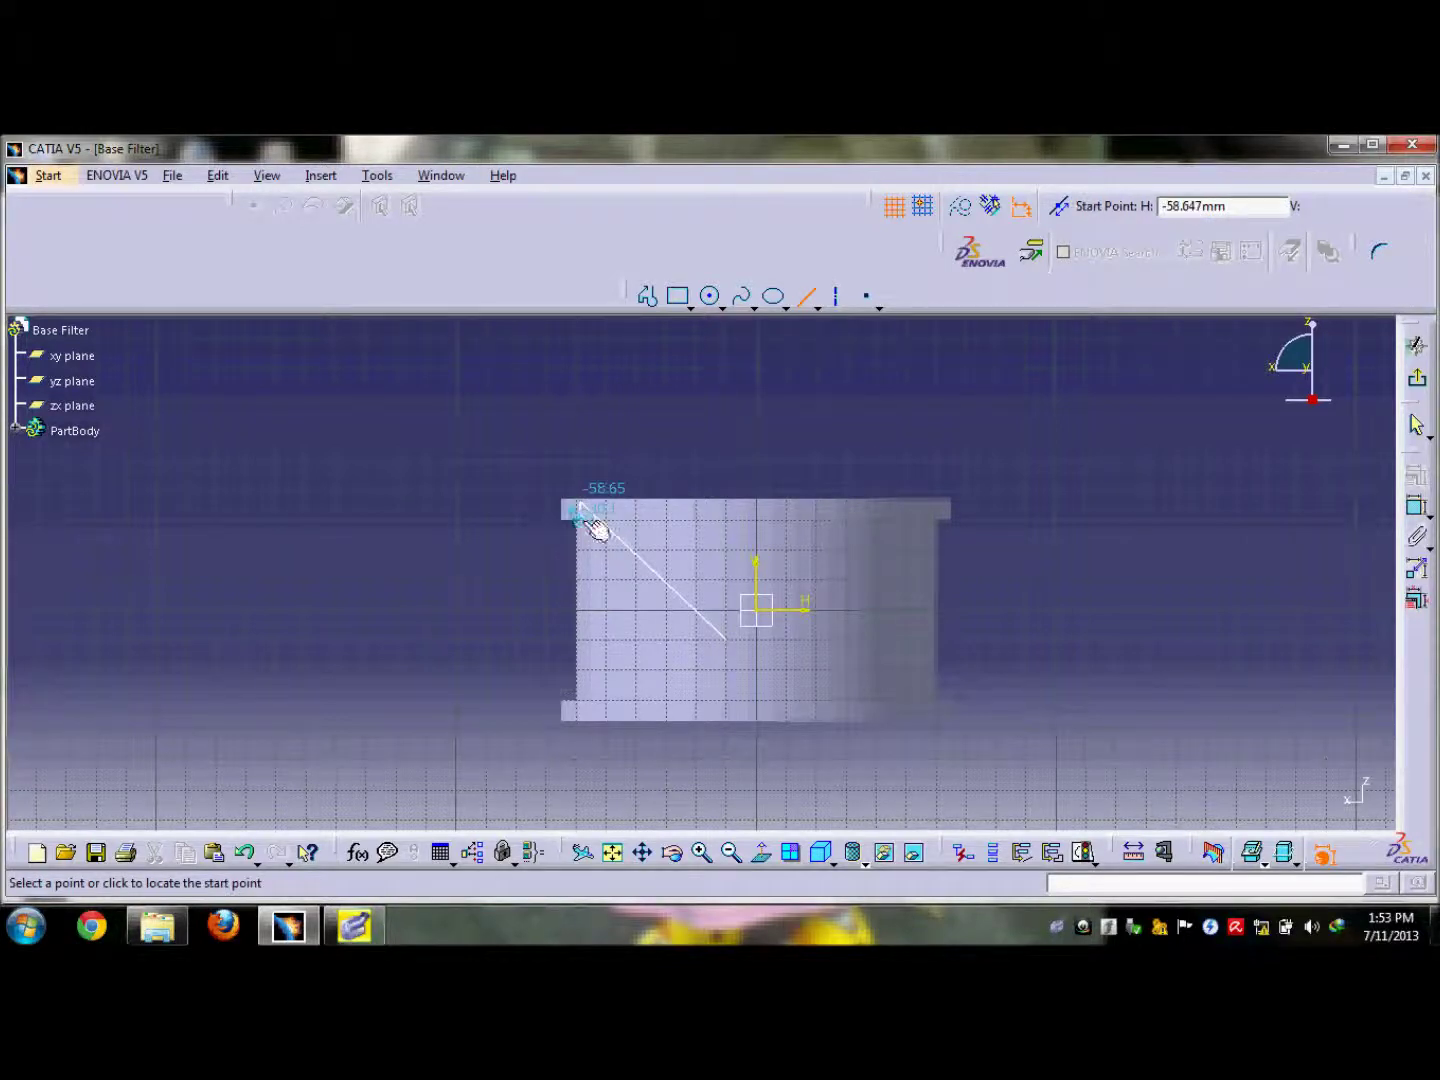
pyautogui.click(590, 520)
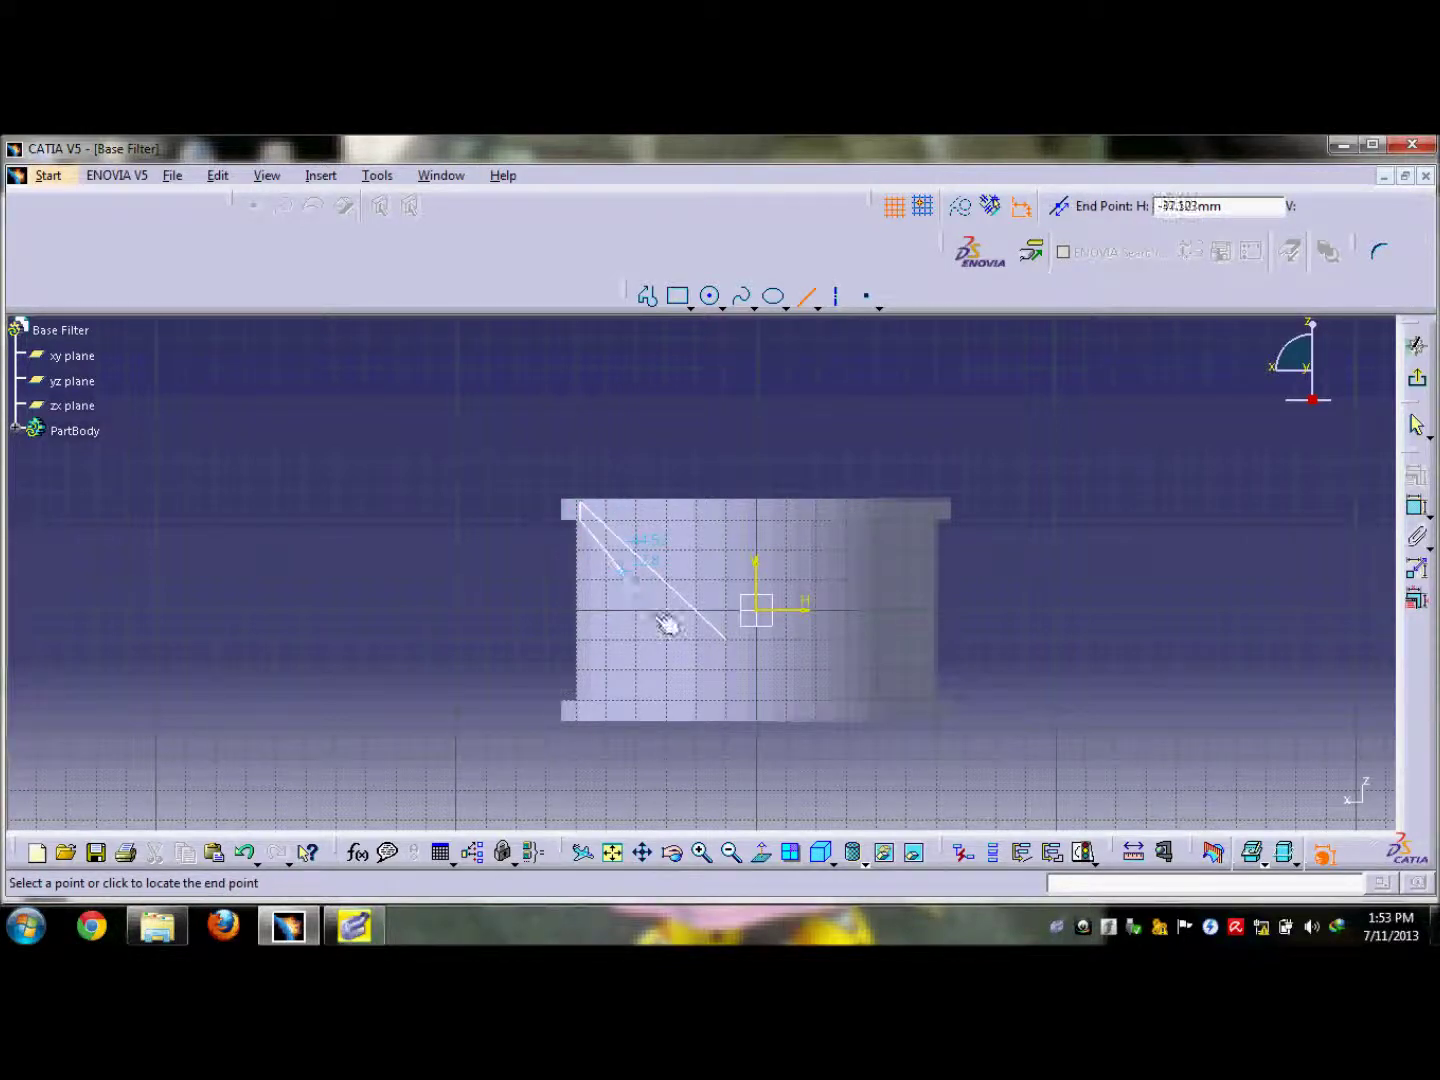
pyautogui.click(728, 650)
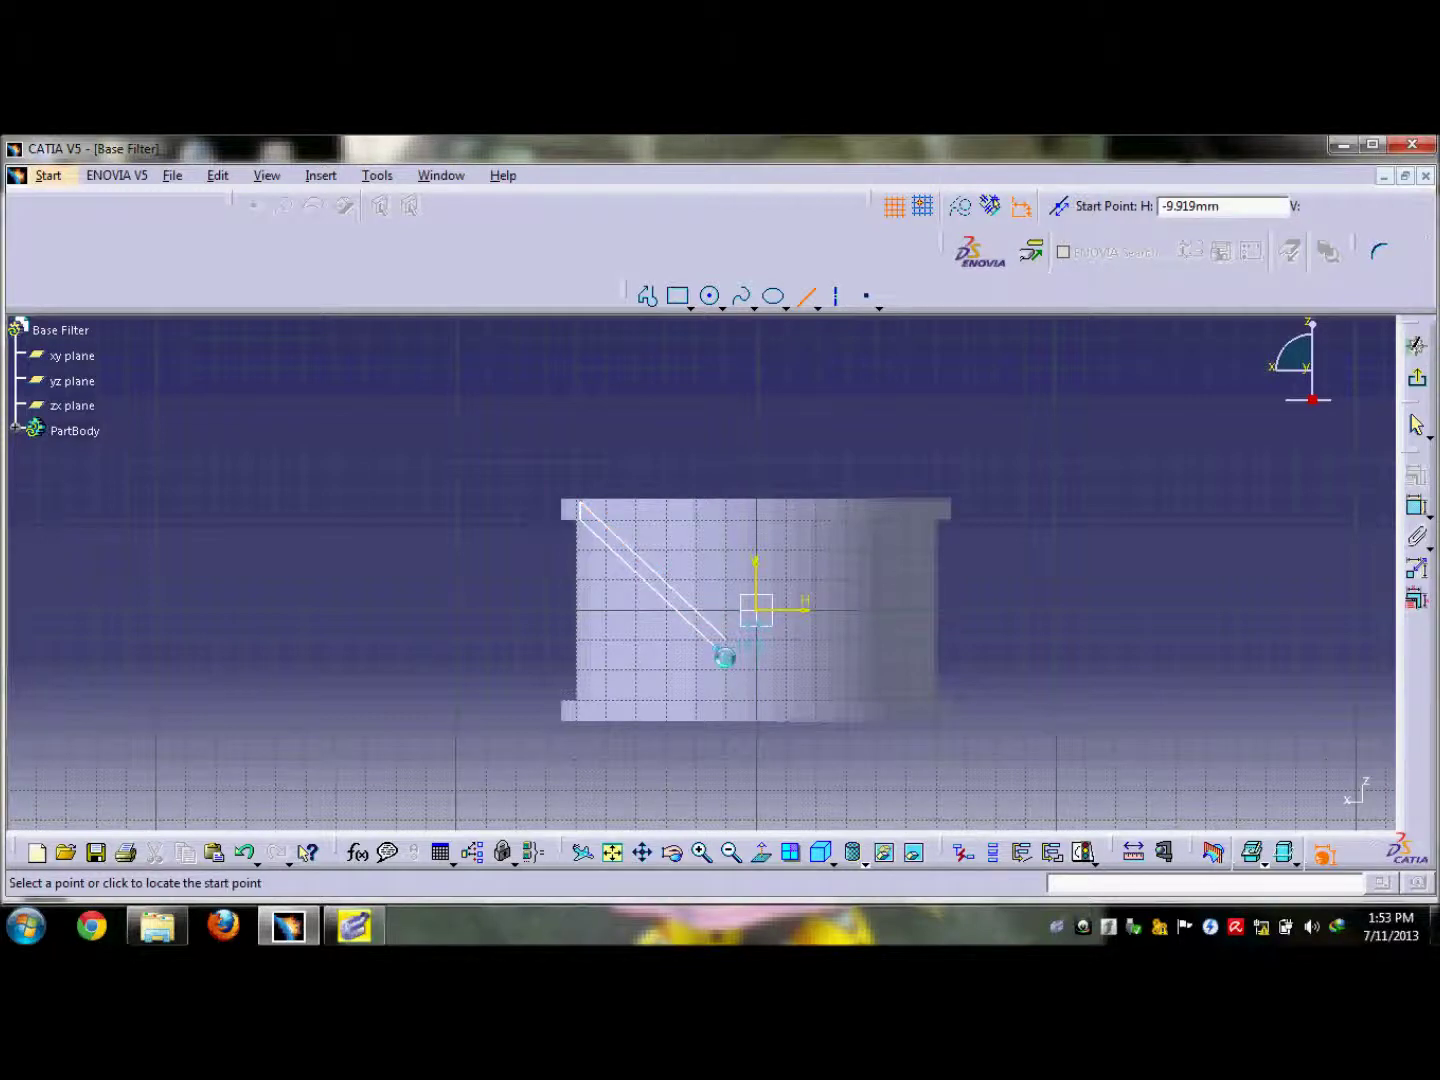
pyautogui.click(735, 662)
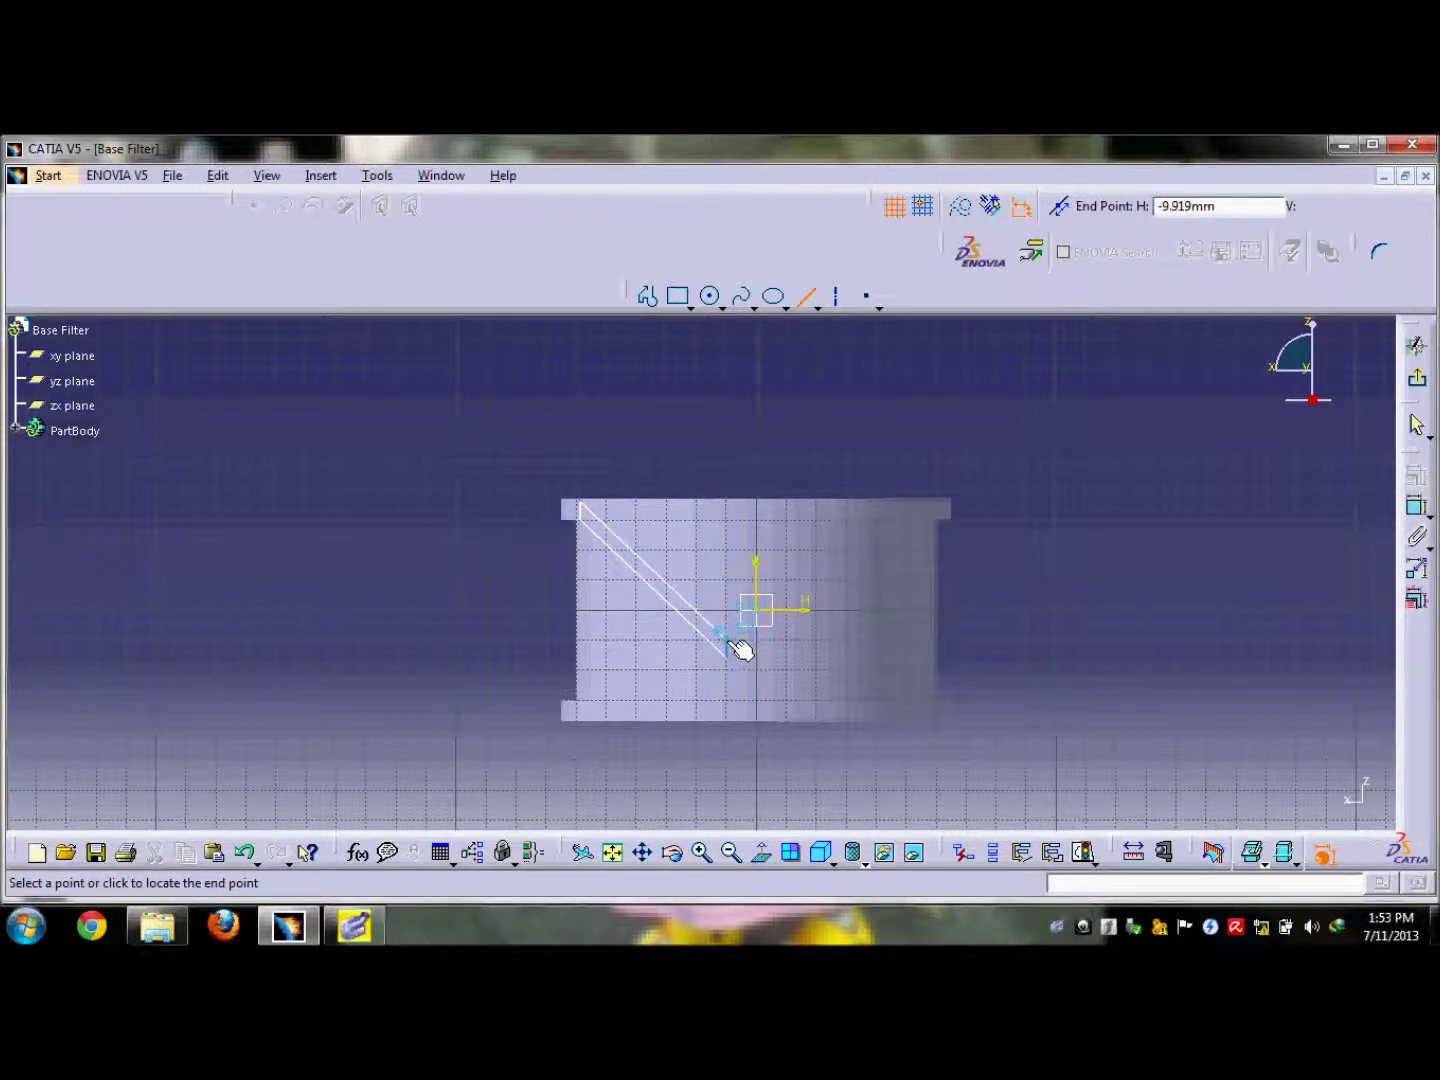
pyautogui.click(736, 650)
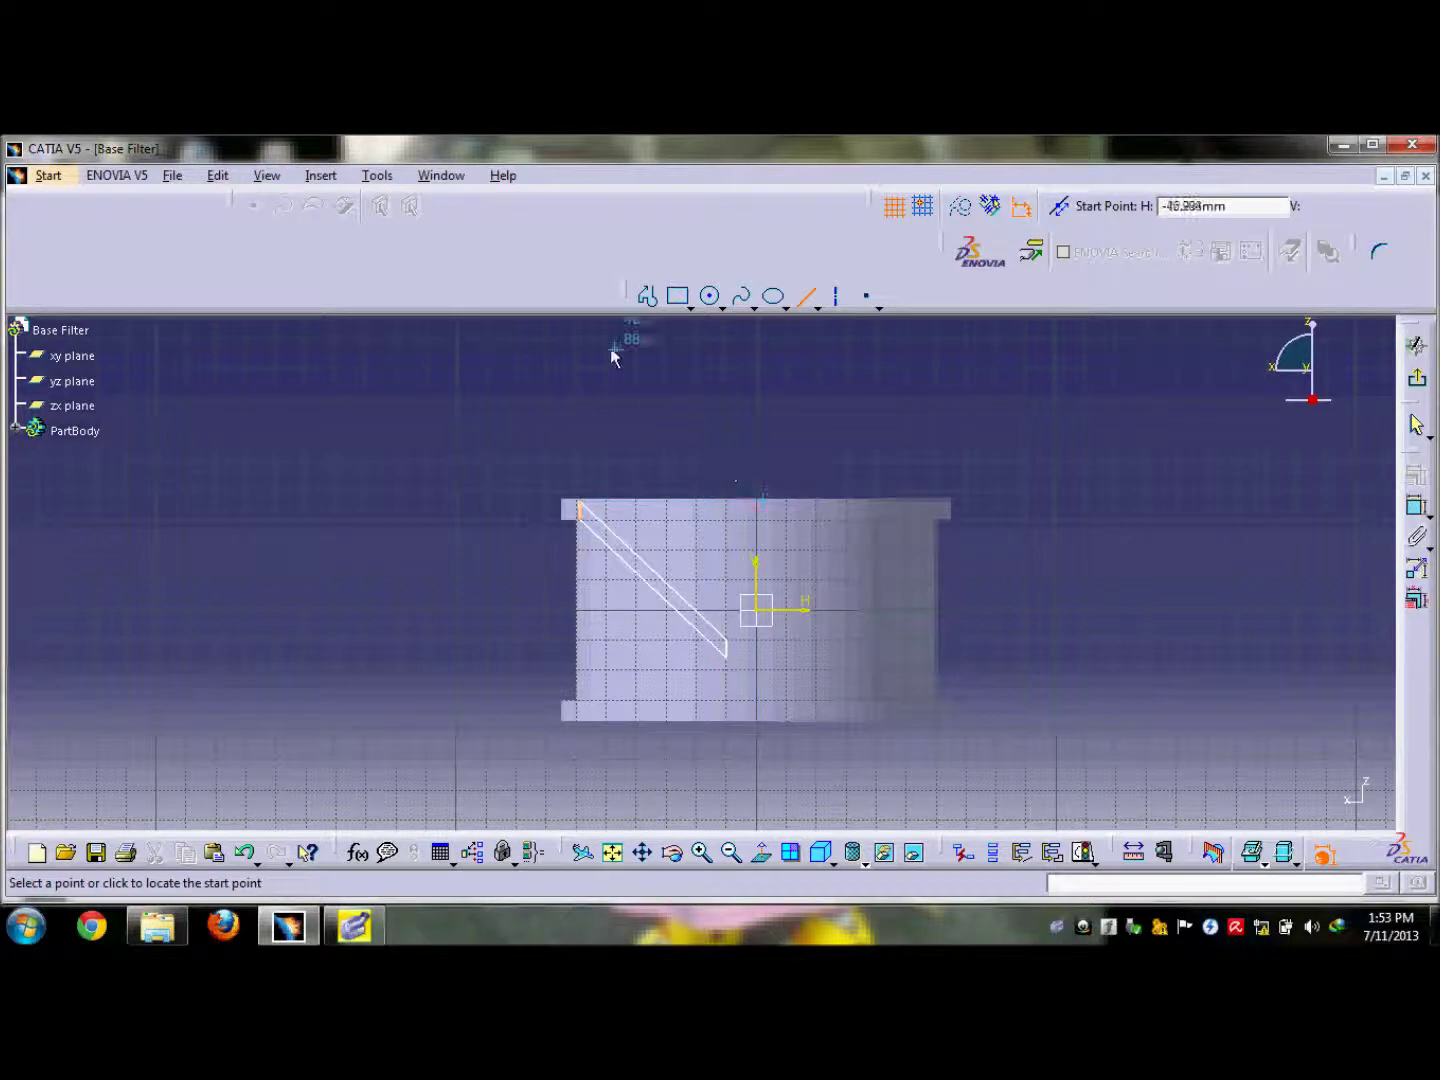
pyautogui.press('Escape')
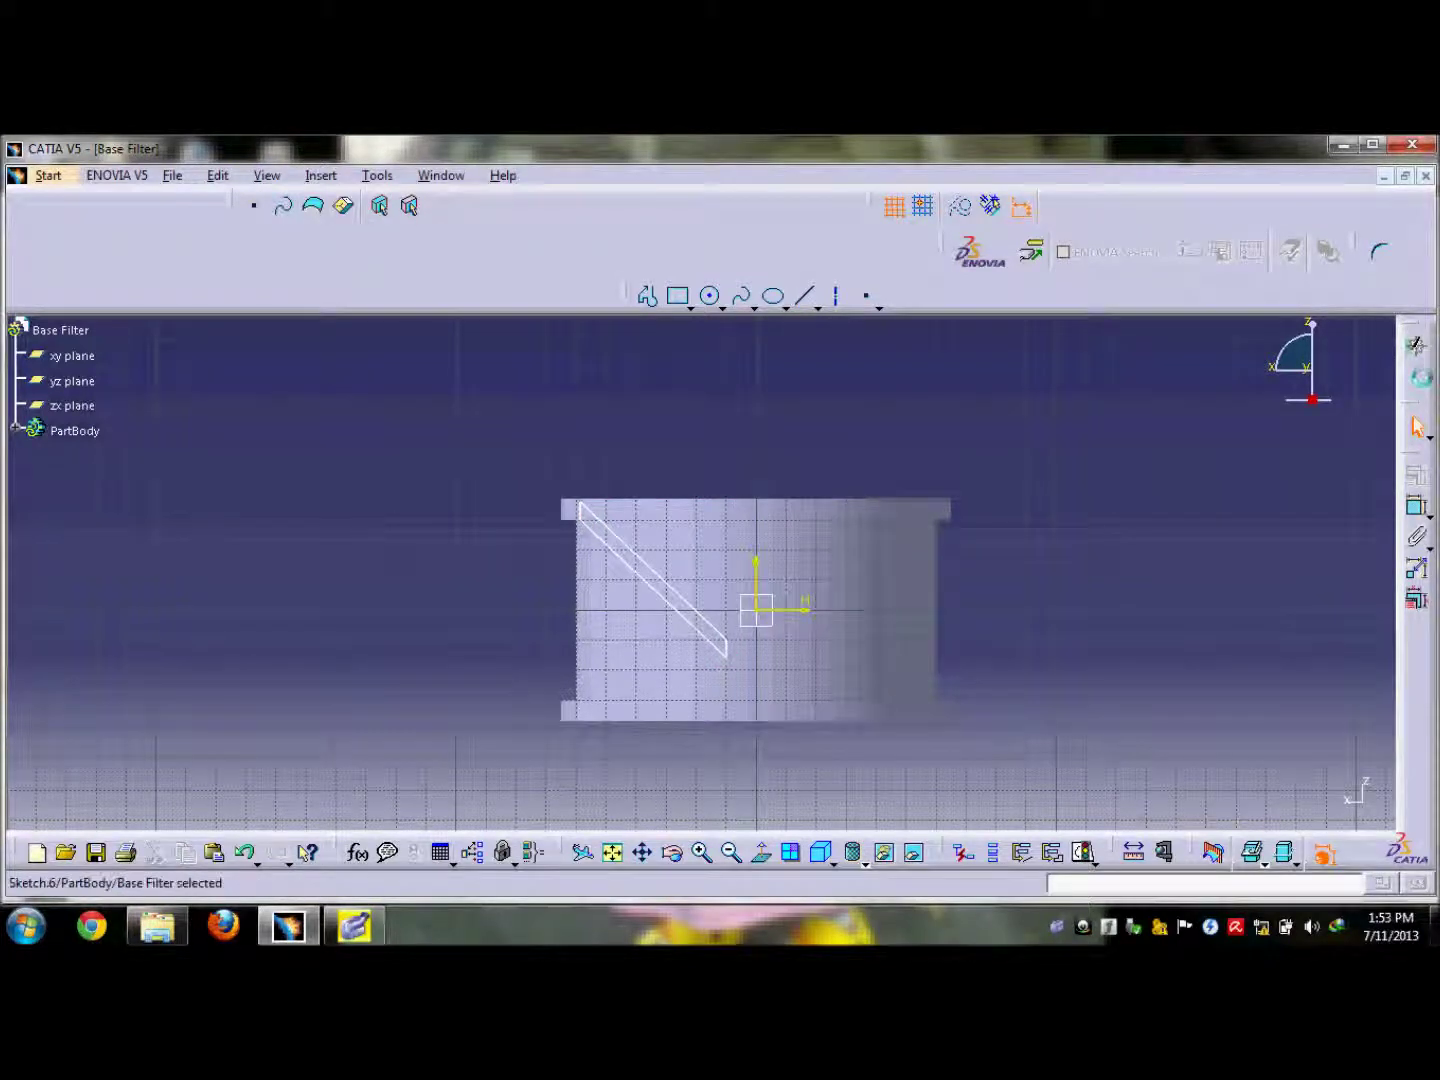
# Finish the sketch and revolve the slanted strip 360° about the hole's axis as a Shaft to form a funnel.
pyautogui.click(1417, 378)
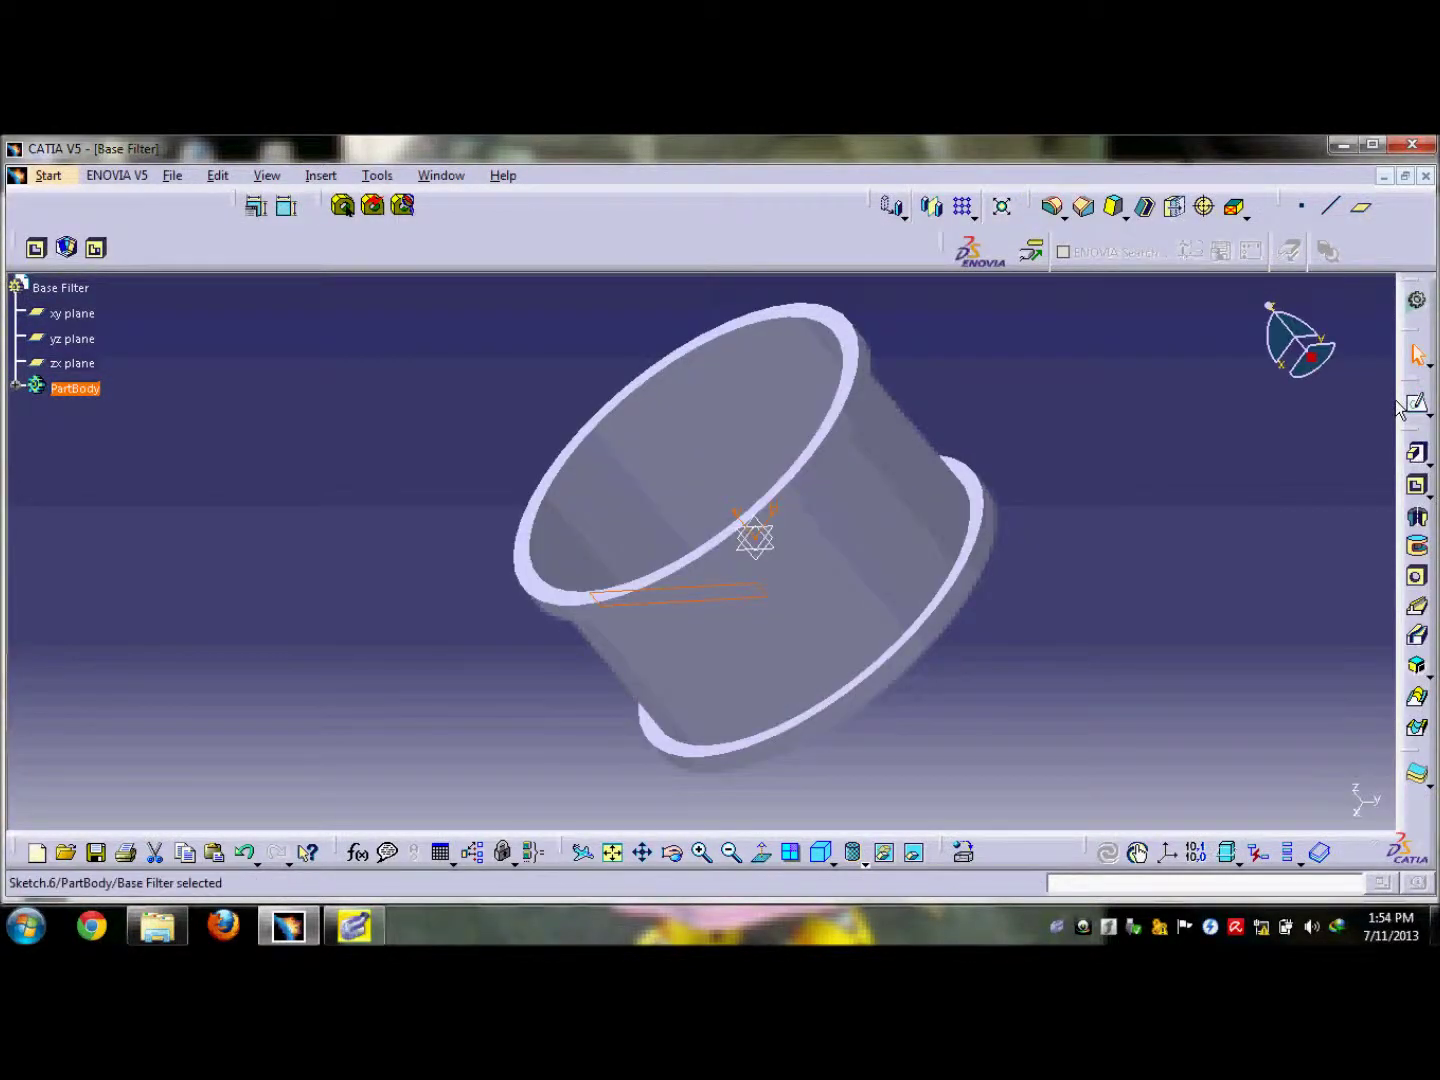
pyautogui.moveTo(1164, 576); pyautogui.dragTo(670, 560, button='middle')
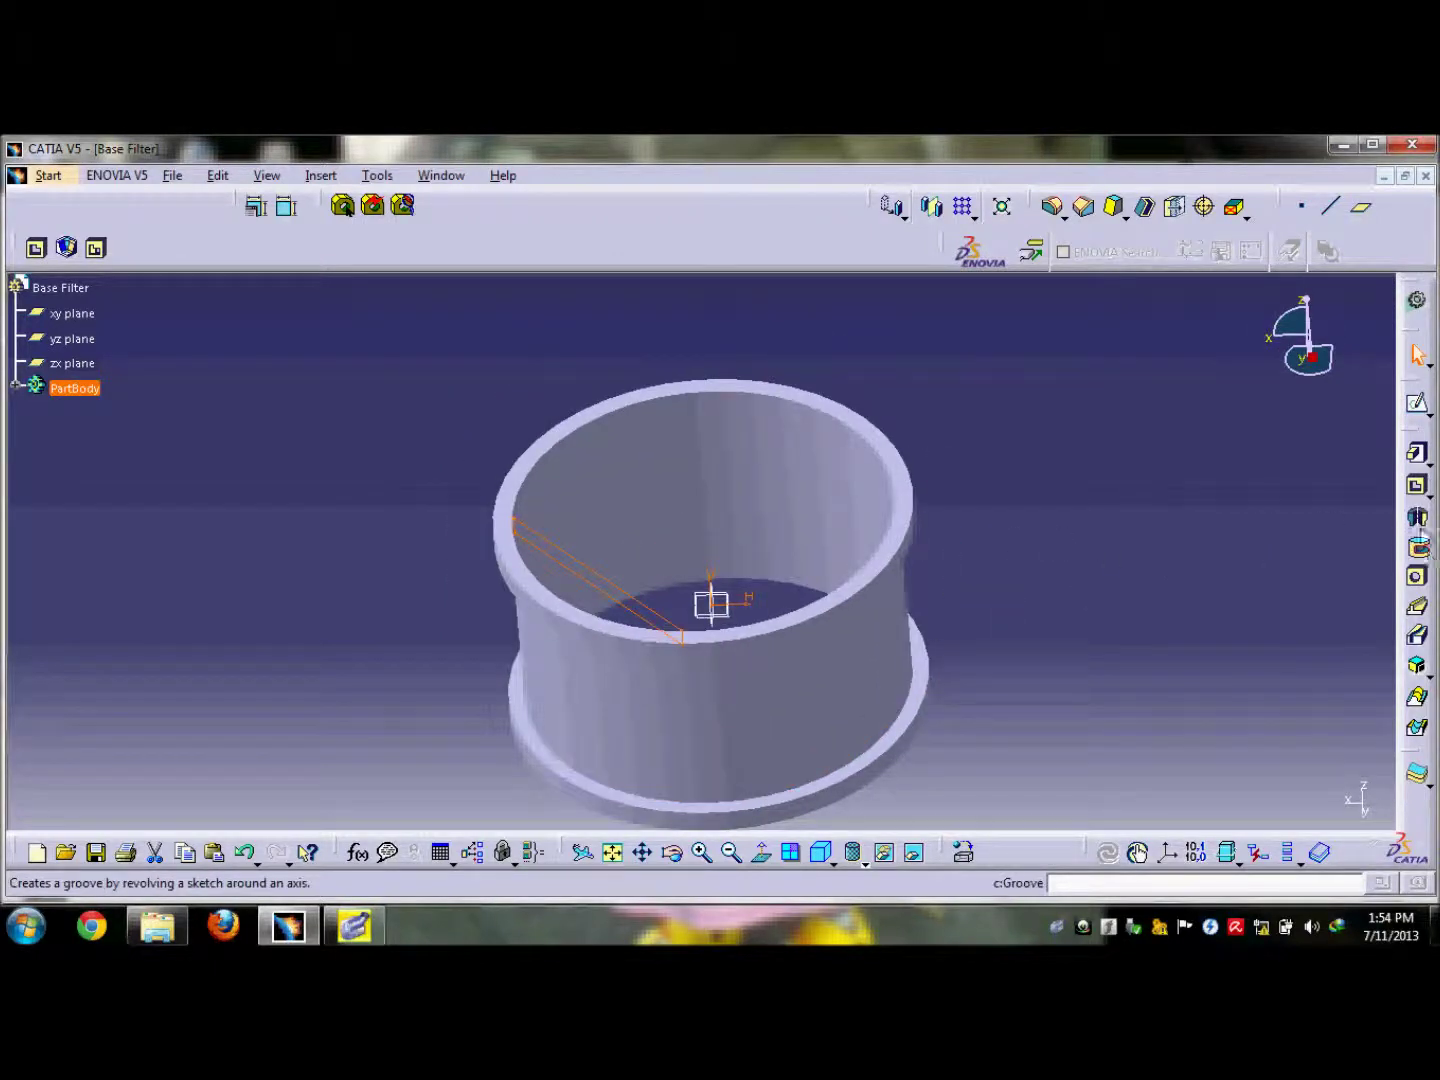
pyautogui.click(1418, 517)
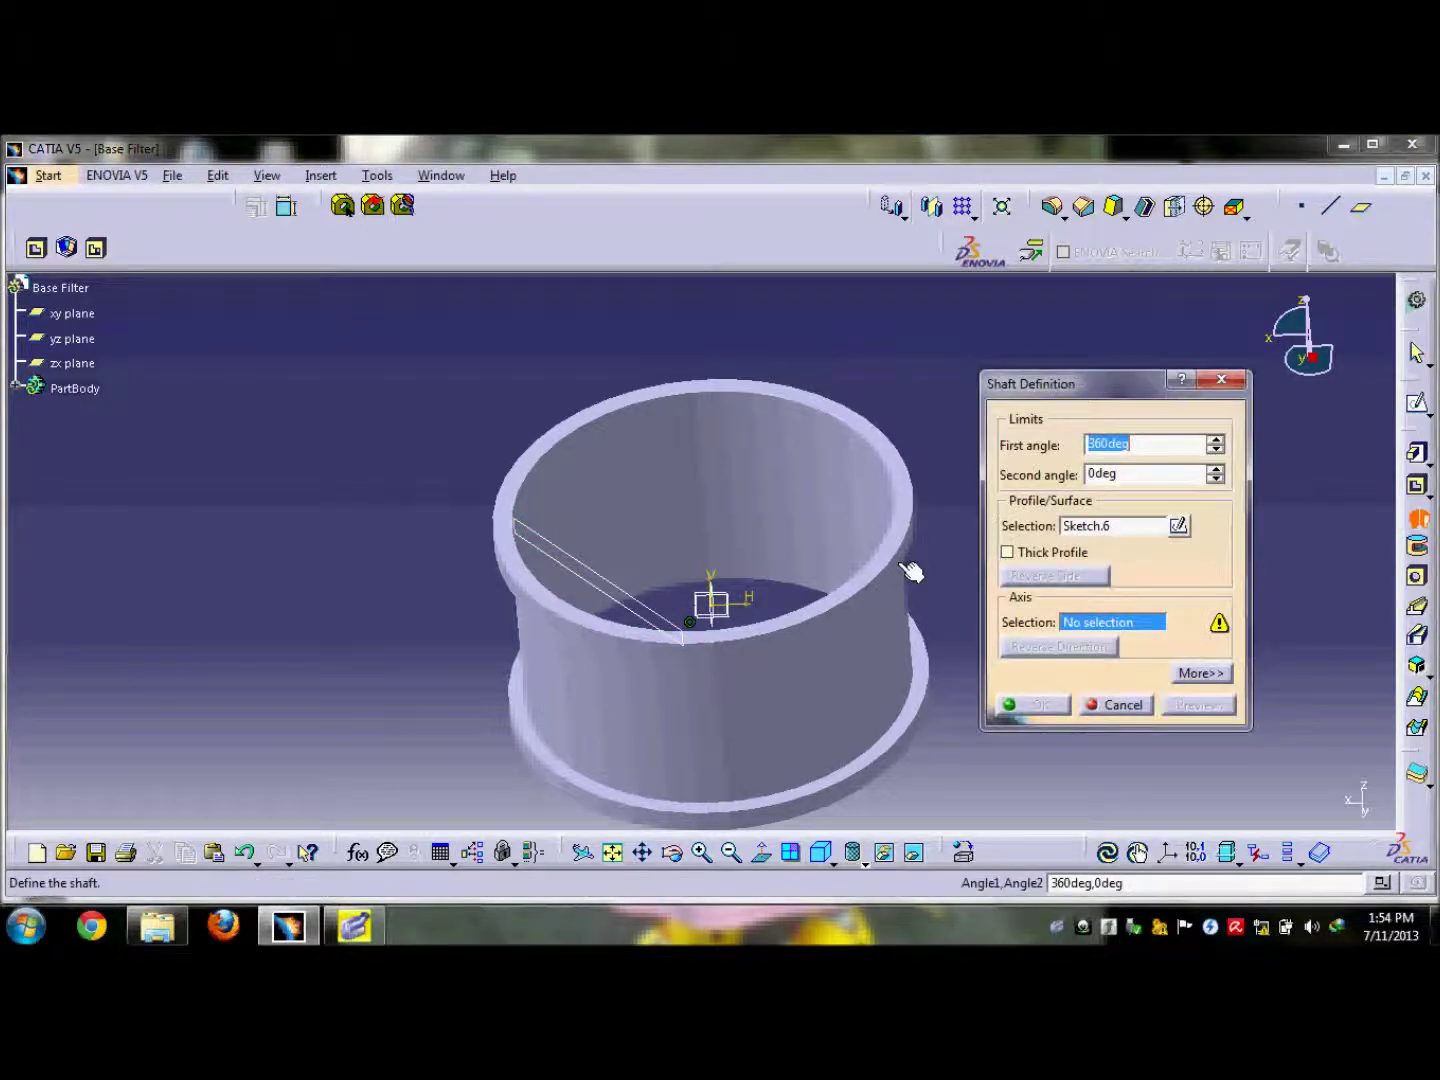
pyautogui.click(718, 566)
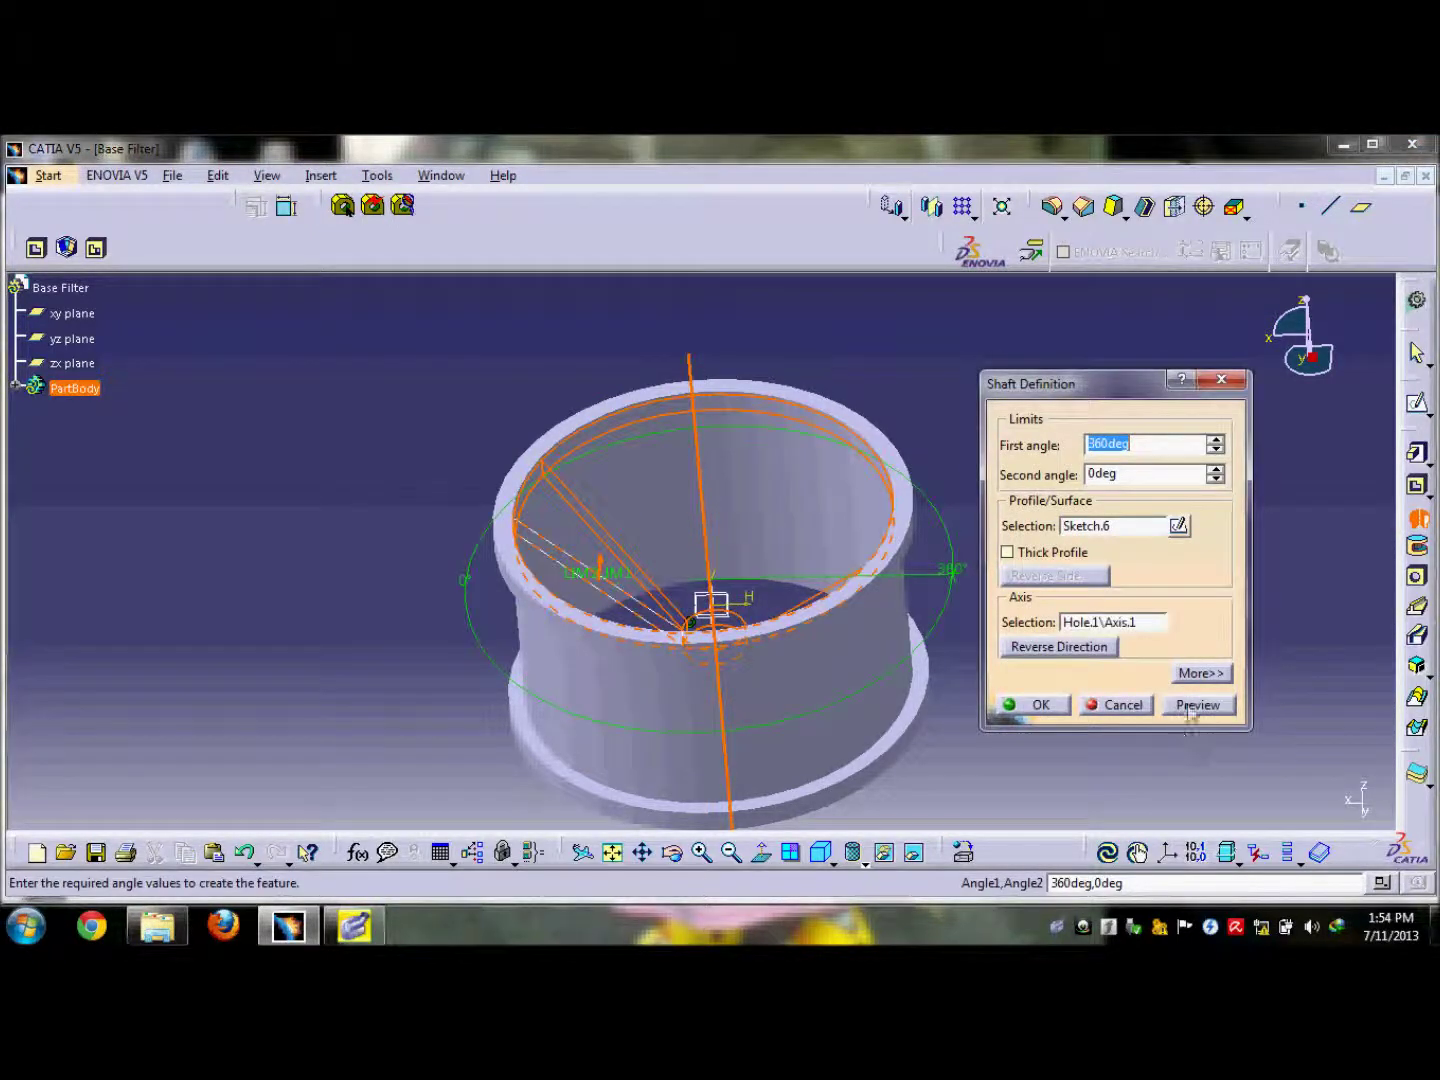
pyautogui.click(1186, 704)
pyautogui.click(1041, 705)
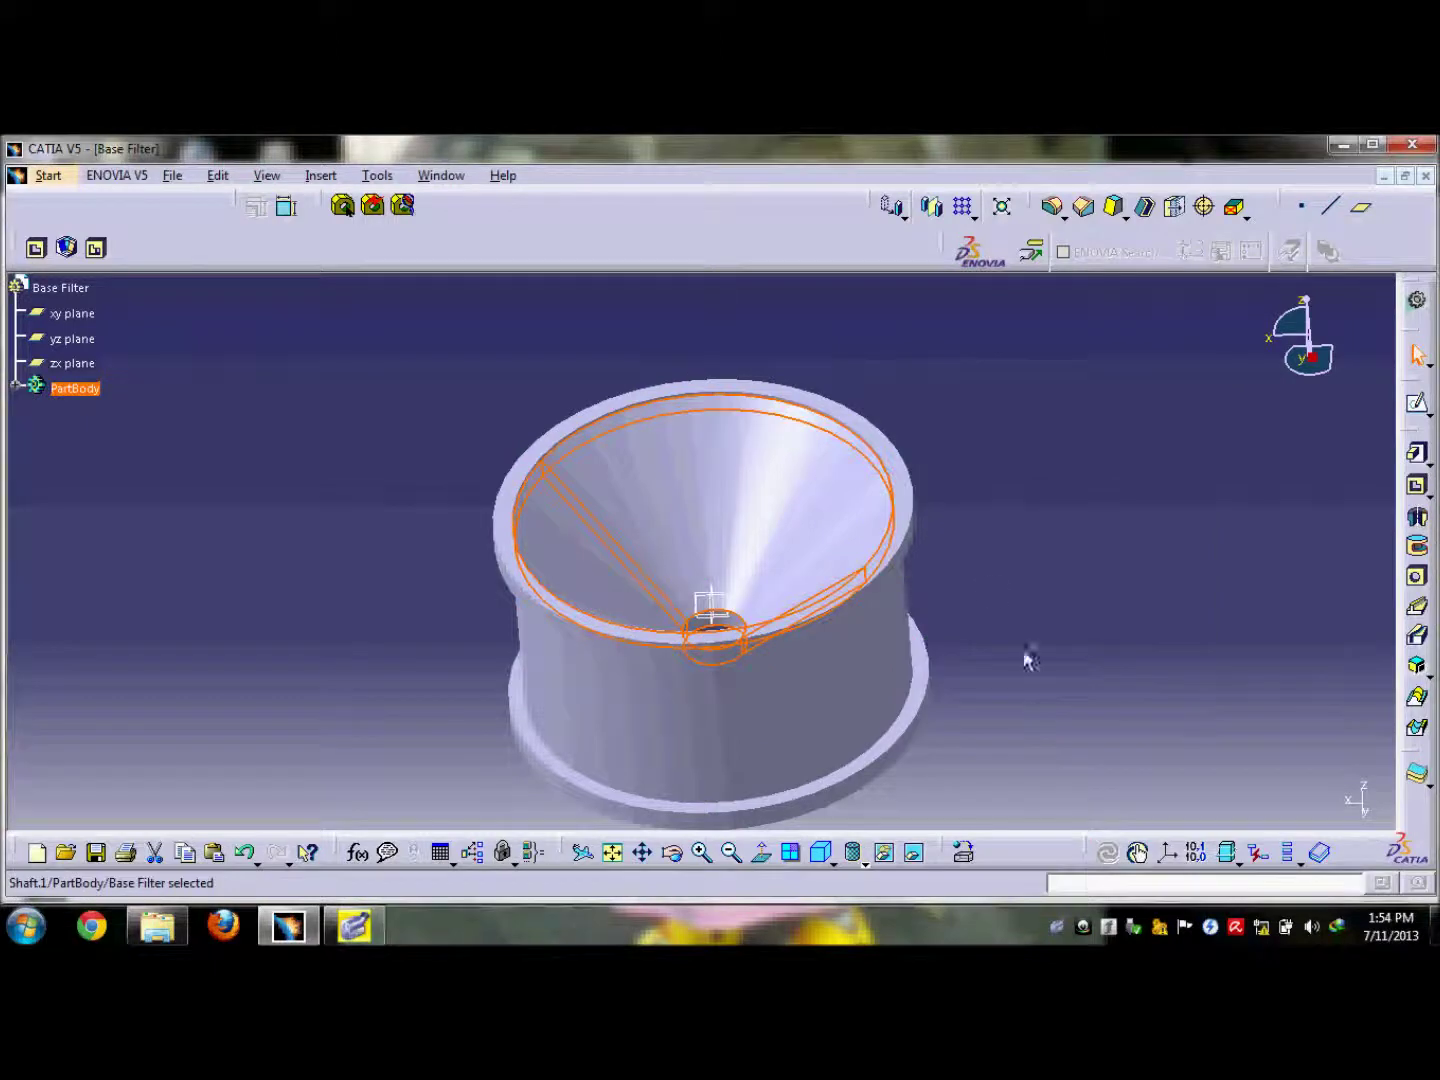
pyautogui.click(1071, 553)
pyautogui.moveTo(1094, 611); pyautogui.dragTo(845, 652, button='middle')
pyautogui.moveTo(911, 527)
pyautogui.mouseDown(button='middle')
pyautogui.moveTo(778, 530)
pyautogui.moveTo(899, 500)
pyautogui.mouseUp(button='middle')
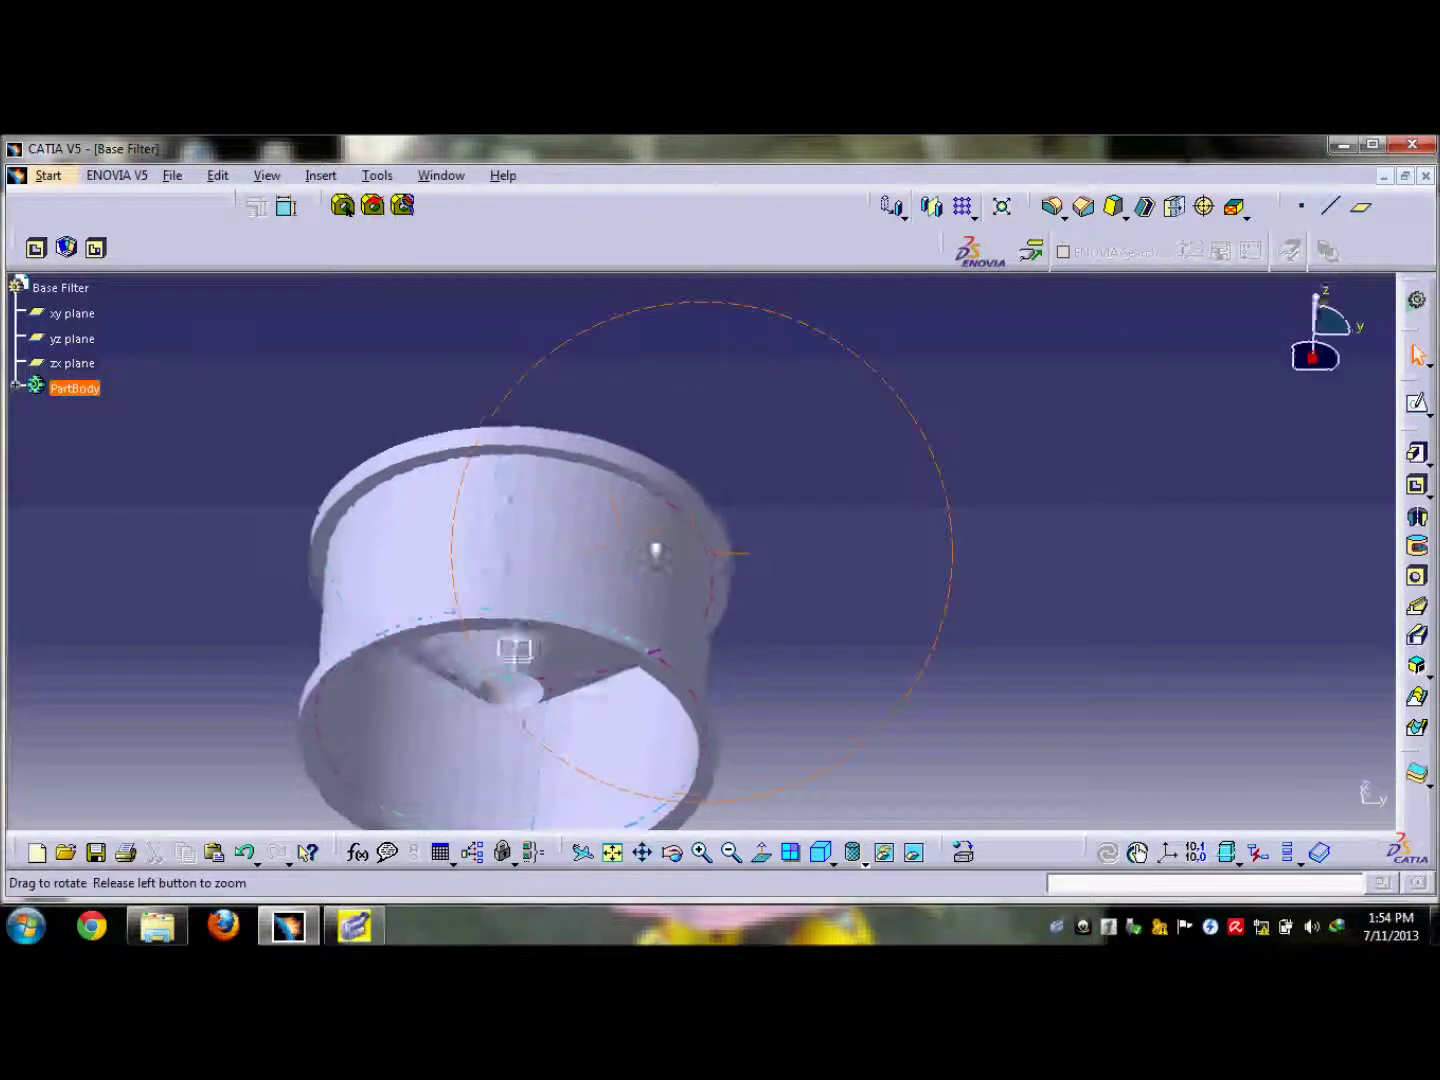